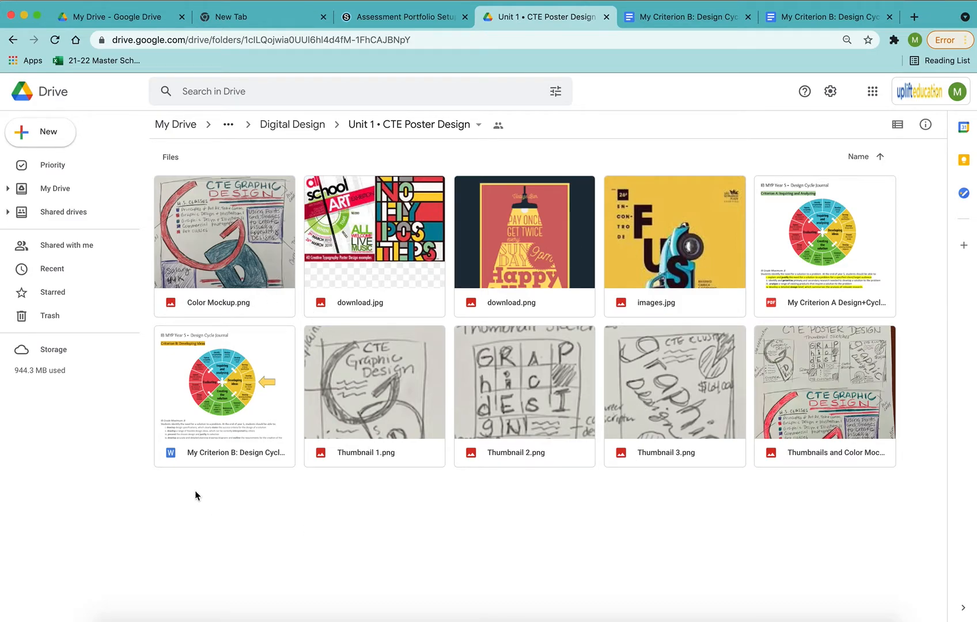
- Open the My Criterion B: Design Cycle Journal document and review its sections from the design specifications through the color mockup
{"action": "double_click", "coordinate": [241, 369]}
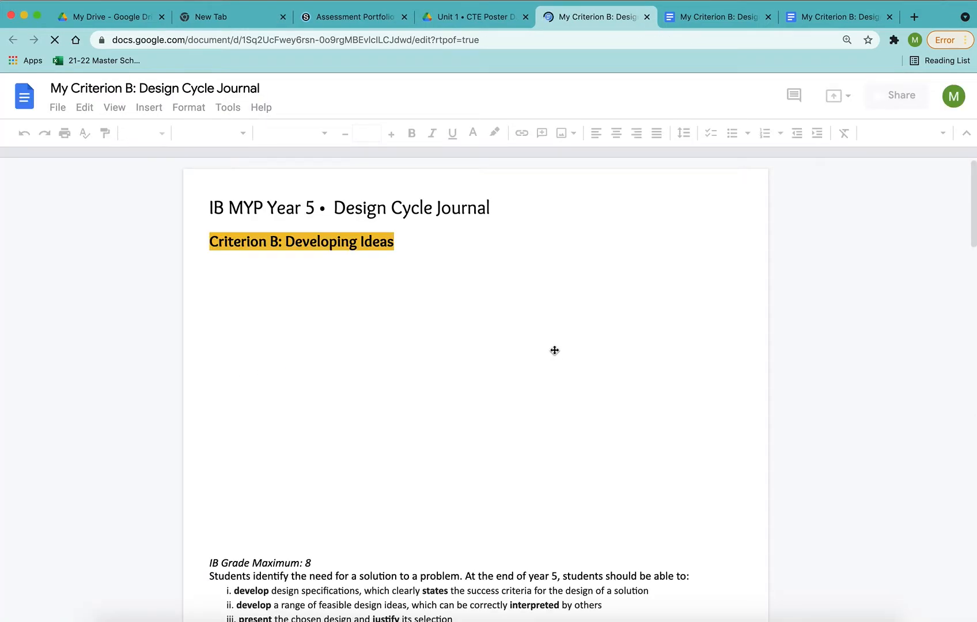
{"action": "scroll", "coordinate": [720, 427], "scroll_direction": "down", "scroll_amount": 4}
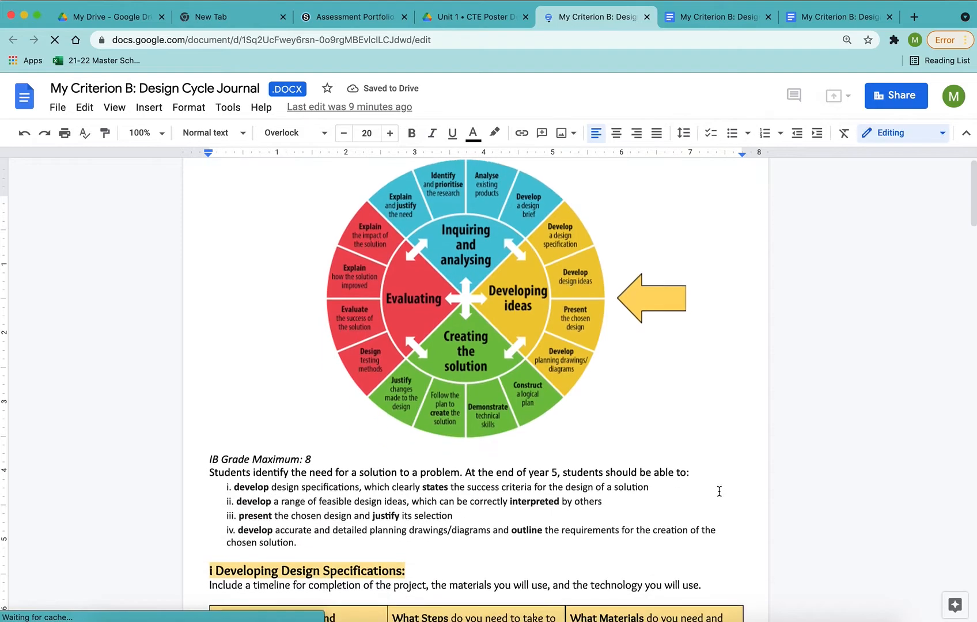
{"action": "scroll", "coordinate": [720, 491], "scroll_direction": "down", "scroll_amount": 3}
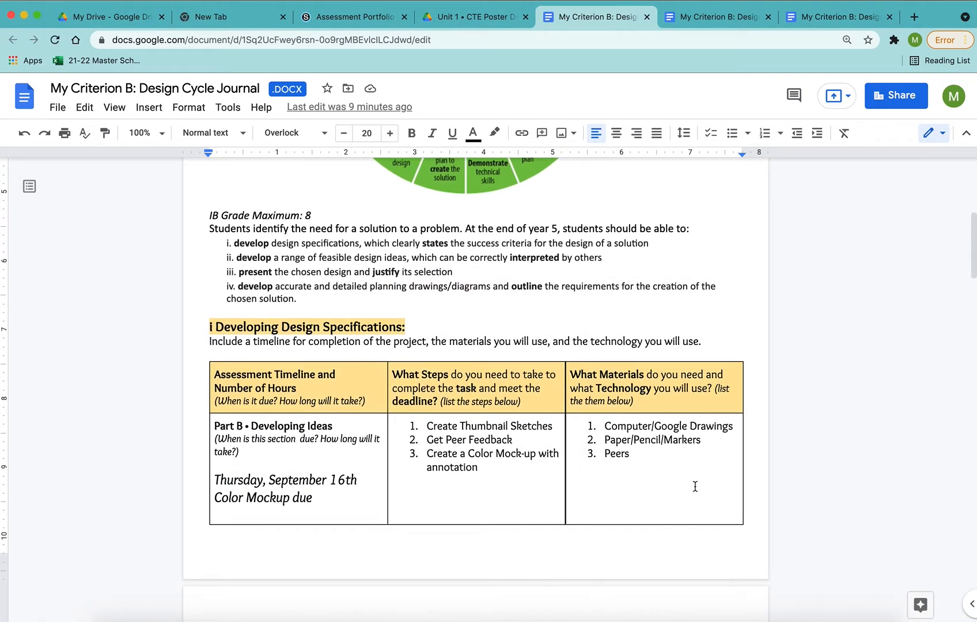
{"action": "scroll", "coordinate": [696, 487], "scroll_direction": "down", "scroll_amount": 2}
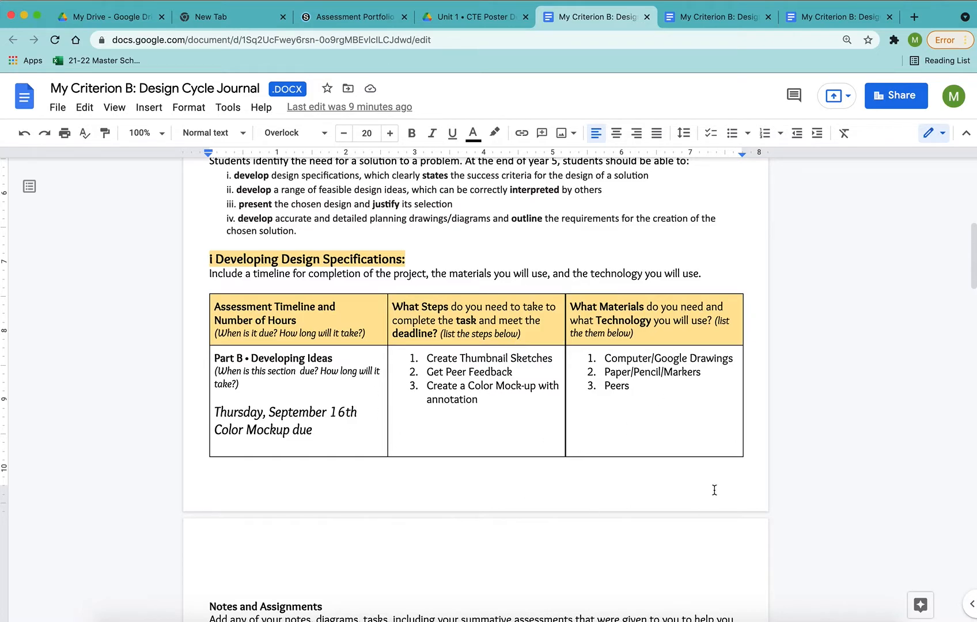
{"action": "scroll", "coordinate": [714, 490], "scroll_direction": "down", "scroll_amount": 10}
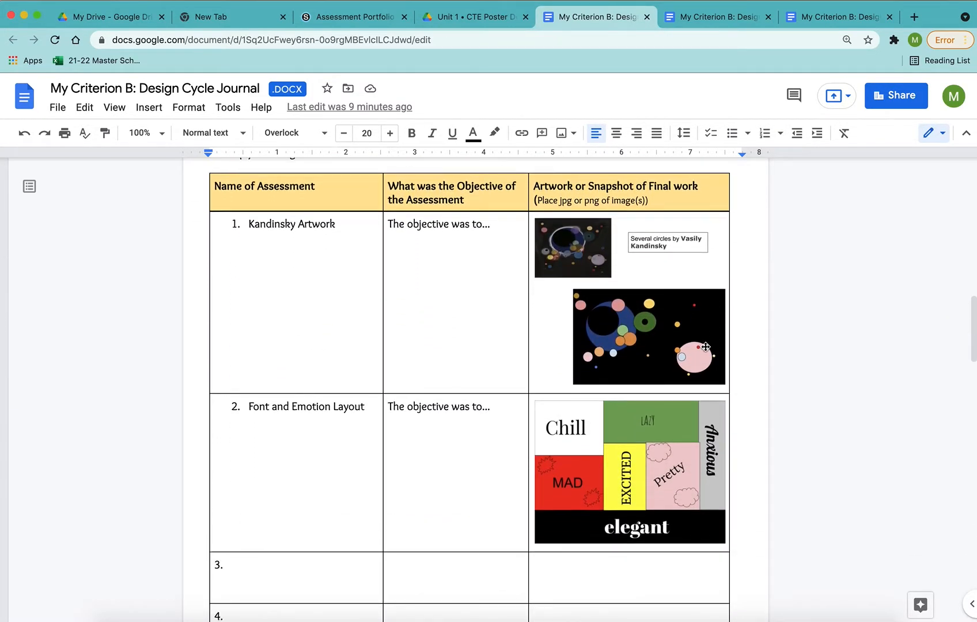
{"action": "scroll", "coordinate": [731, 523], "scroll_direction": "down", "scroll_amount": 2}
{"action": "scroll", "coordinate": [731, 523], "scroll_direction": "up", "scroll_amount": 2}
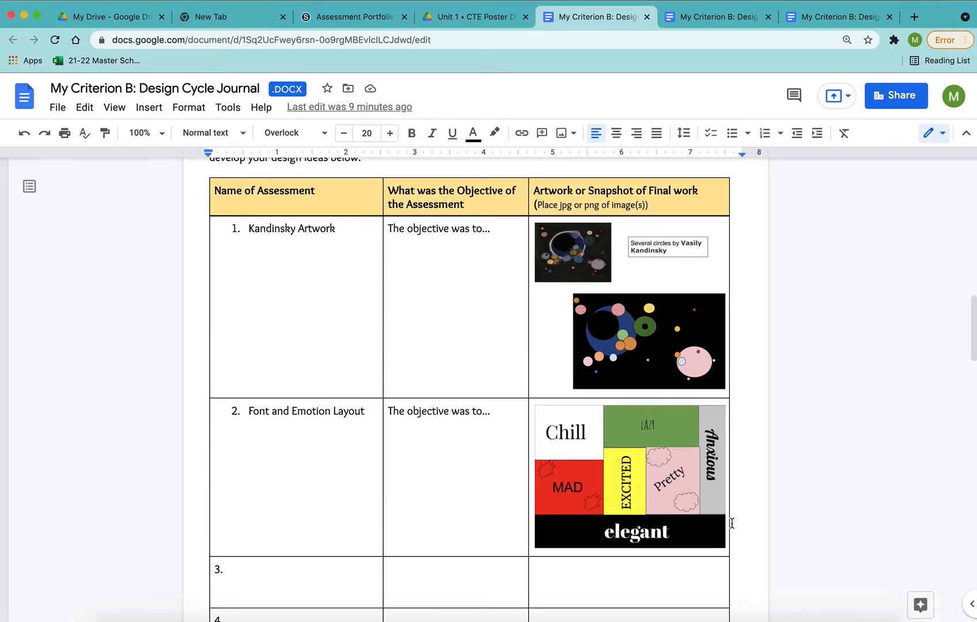
{"action": "scroll", "coordinate": [731, 523], "scroll_direction": "down", "scroll_amount": 12}
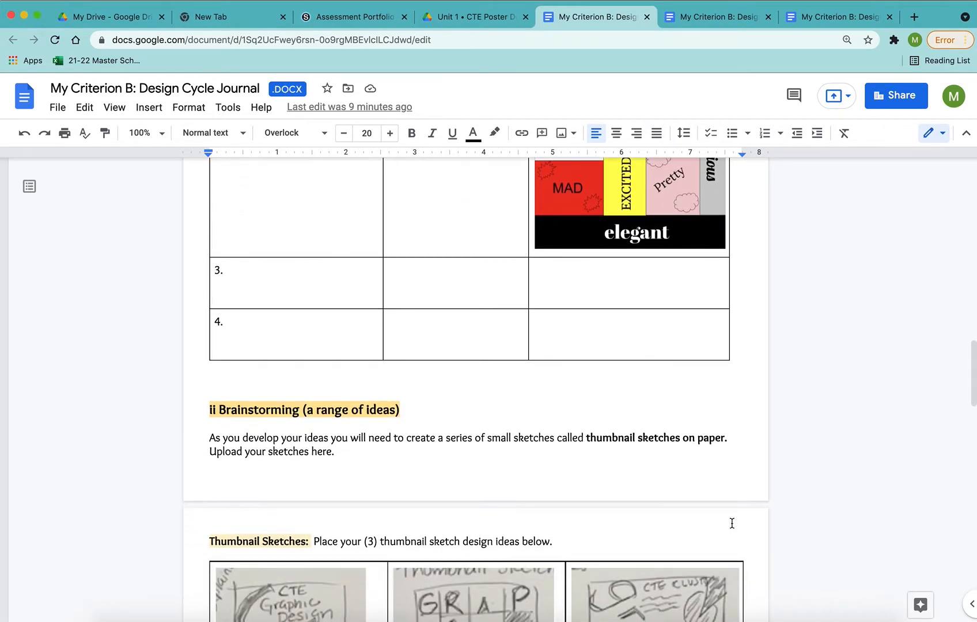
{"action": "scroll", "coordinate": [732, 525], "scroll_direction": "down", "scroll_amount": 3}
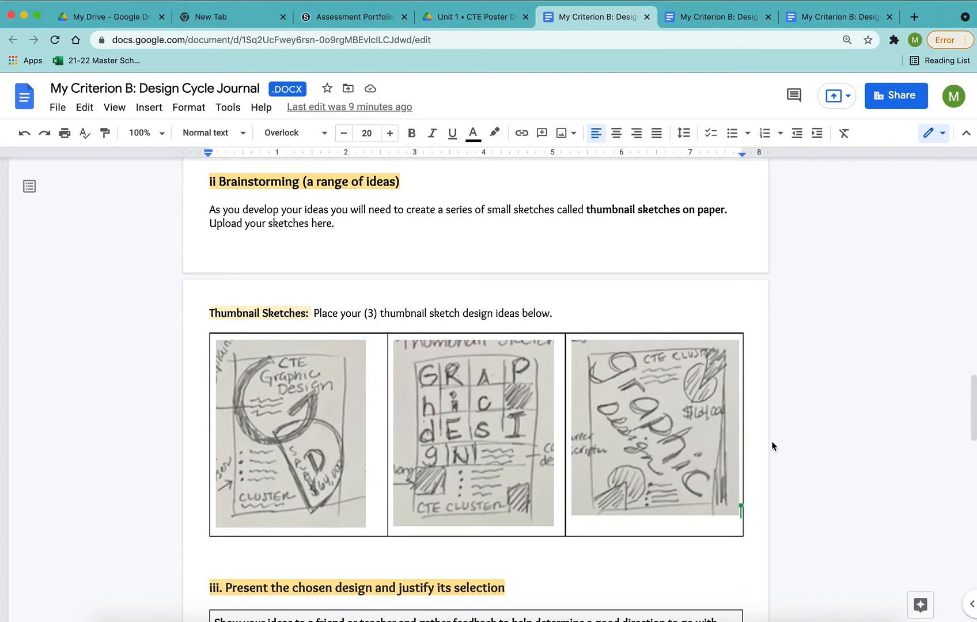
{"action": "scroll", "coordinate": [833, 501], "scroll_direction": "down", "scroll_amount": 6}
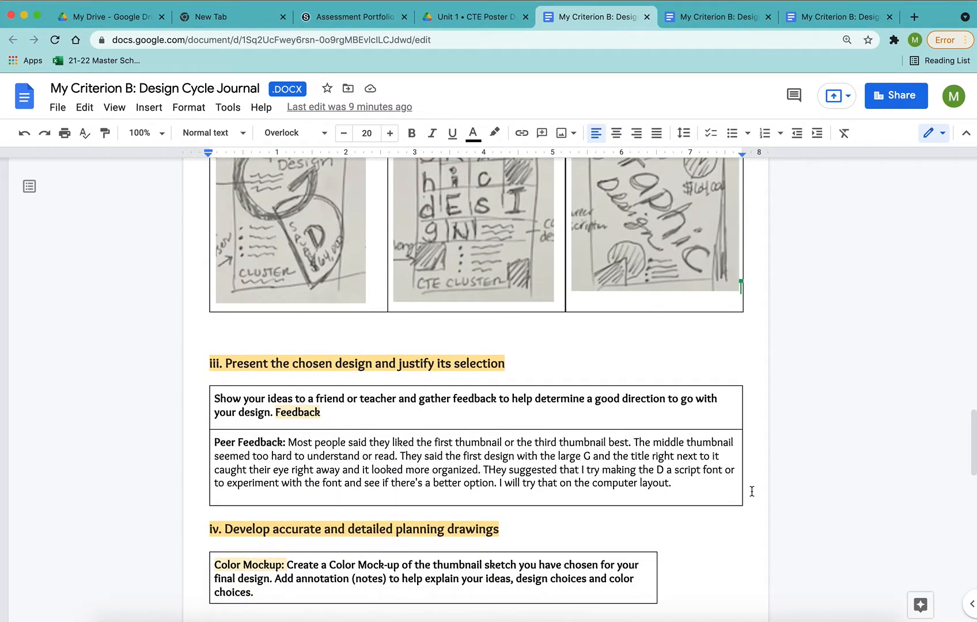
{"action": "scroll", "coordinate": [754, 480], "scroll_direction": "down", "scroll_amount": 15}
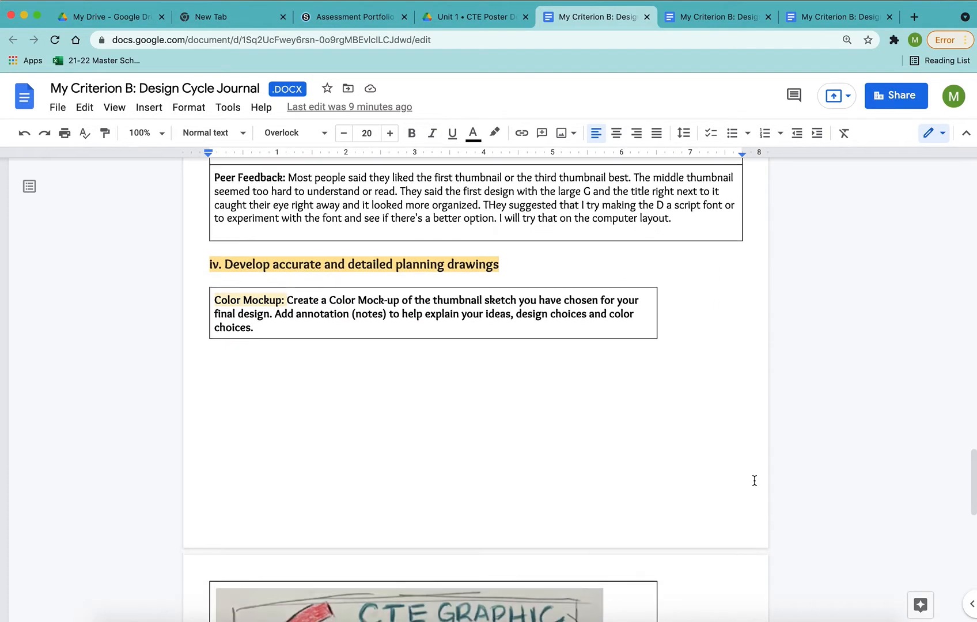
{"action": "scroll", "coordinate": [754, 480], "scroll_direction": "down", "scroll_amount": 1}
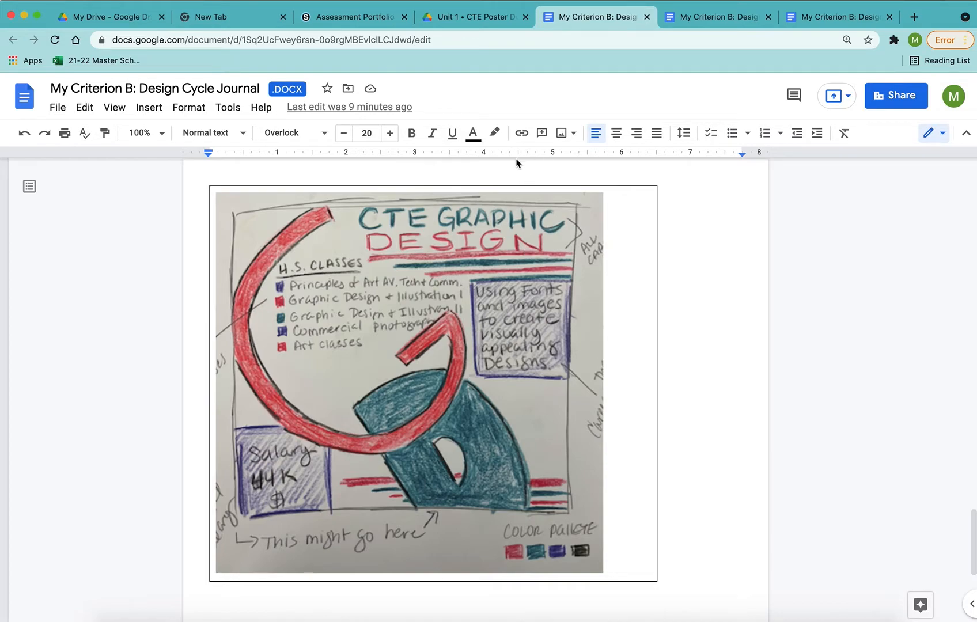
{"action": "scroll", "coordinate": [518, 192], "scroll_direction": "up", "scroll_amount": 3}
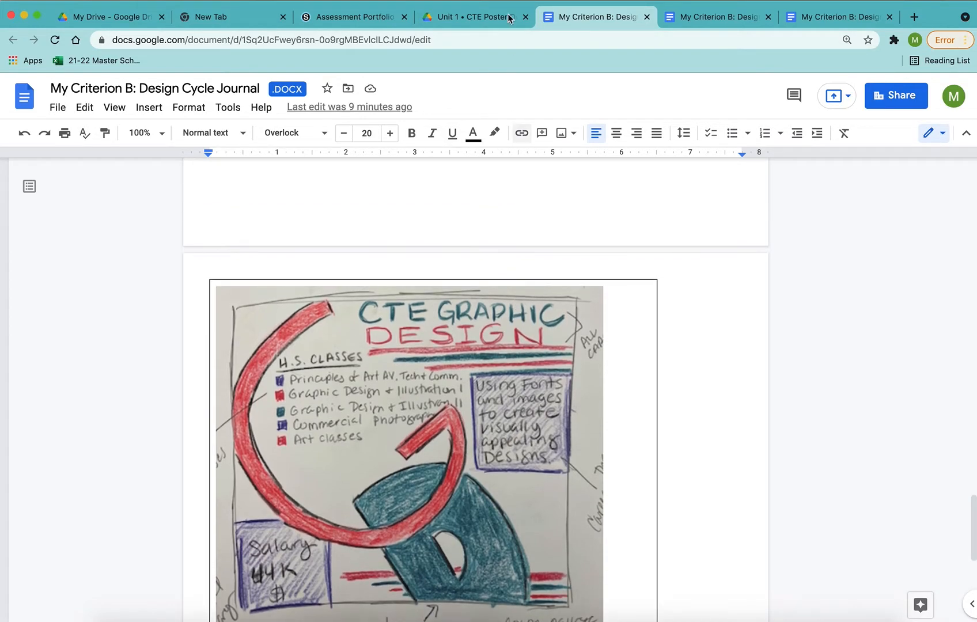
- Create a new Google Drawings file in the shared Unit 1 • CTE Poster Design folder
{"action": "left_click", "coordinate": [479, 17]}
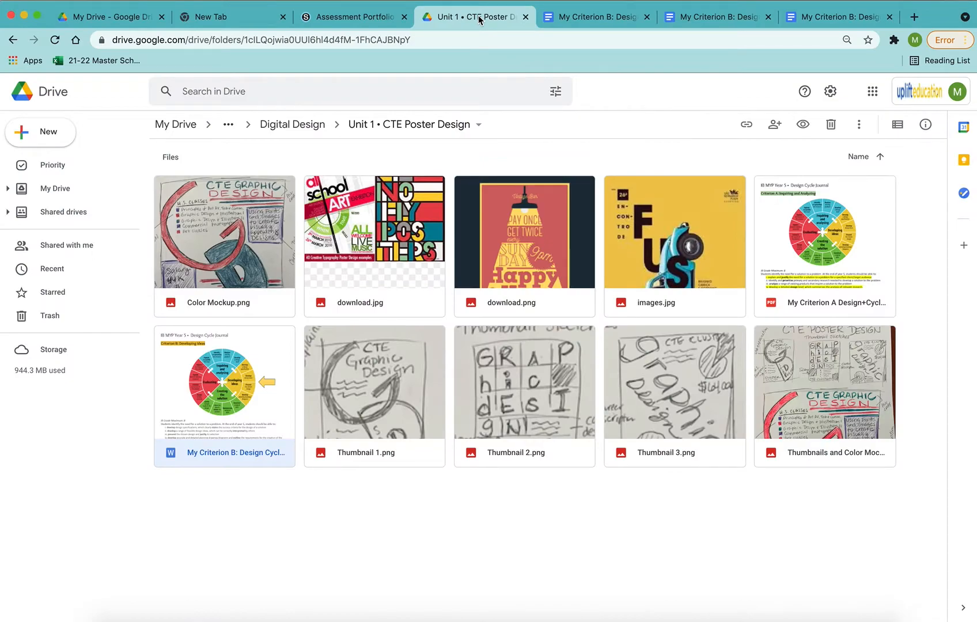
{"action": "left_click", "coordinate": [46, 136]}
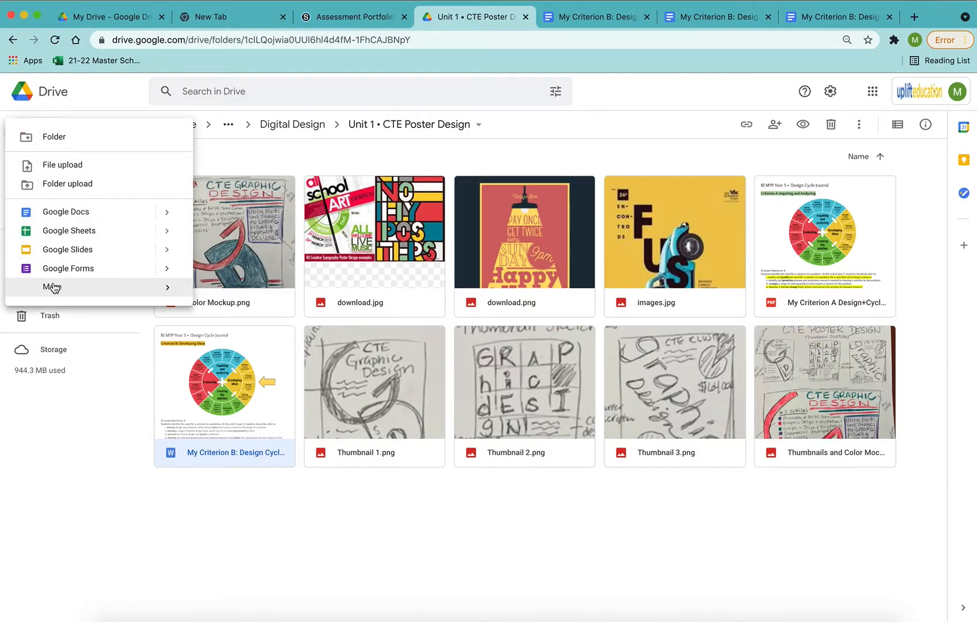
{"action": "mouse_move", "coordinate": [52, 288]}
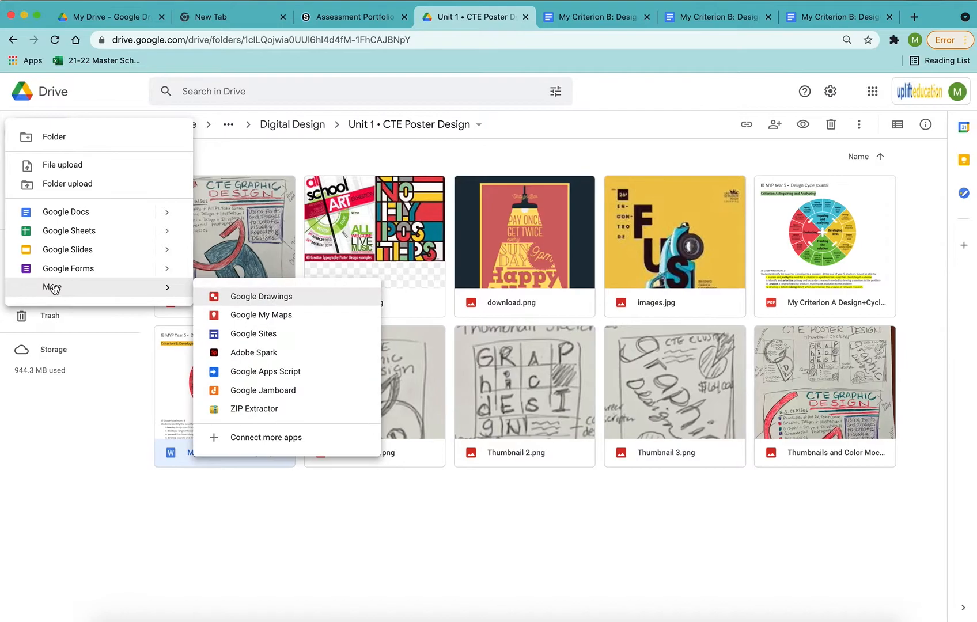
{"action": "left_click", "coordinate": [283, 303]}
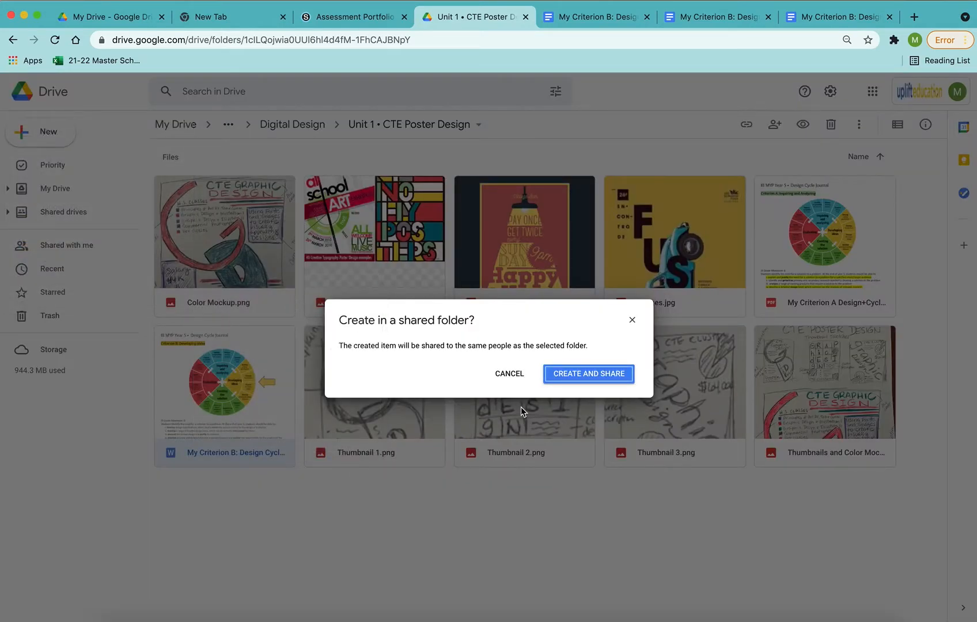
{"action": "left_click", "coordinate": [589, 374]}
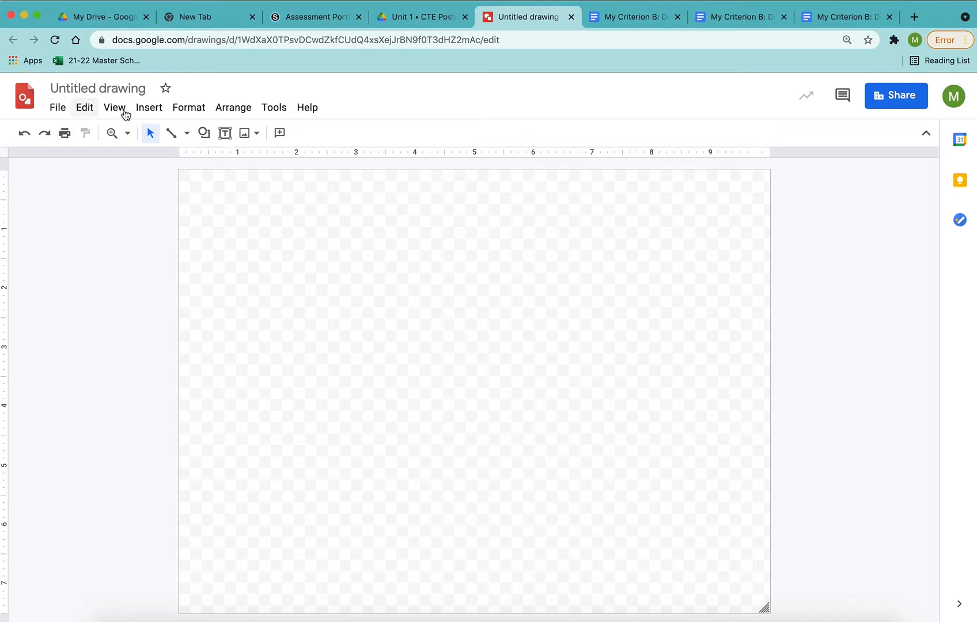
- Insert the Color Mockup image from Google Drive into the drawing
{"action": "left_click", "coordinate": [148, 108]}
{"action": "mouse_move", "coordinate": [159, 131]}
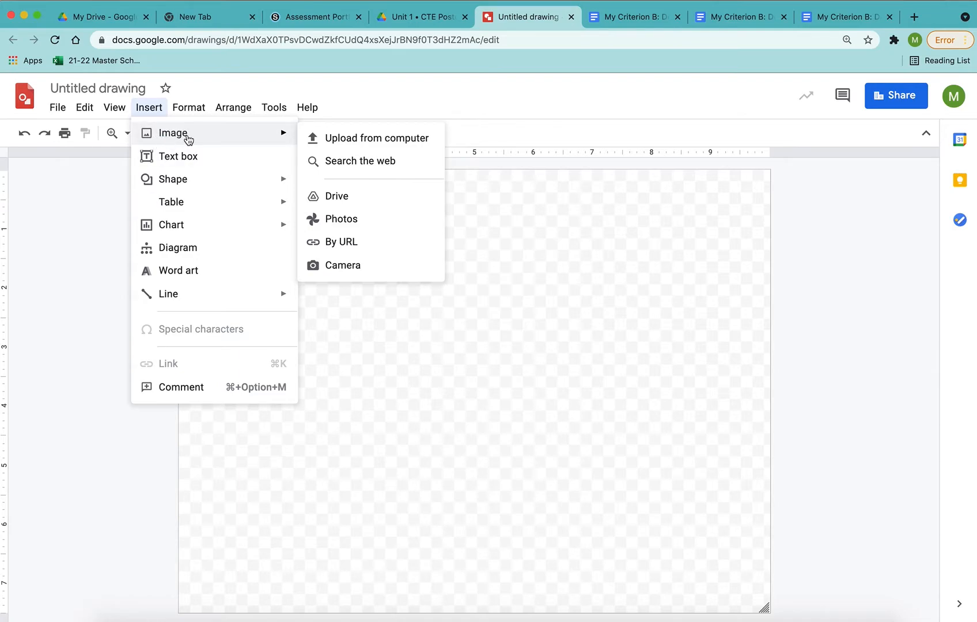
{"action": "left_click", "coordinate": [388, 196]}
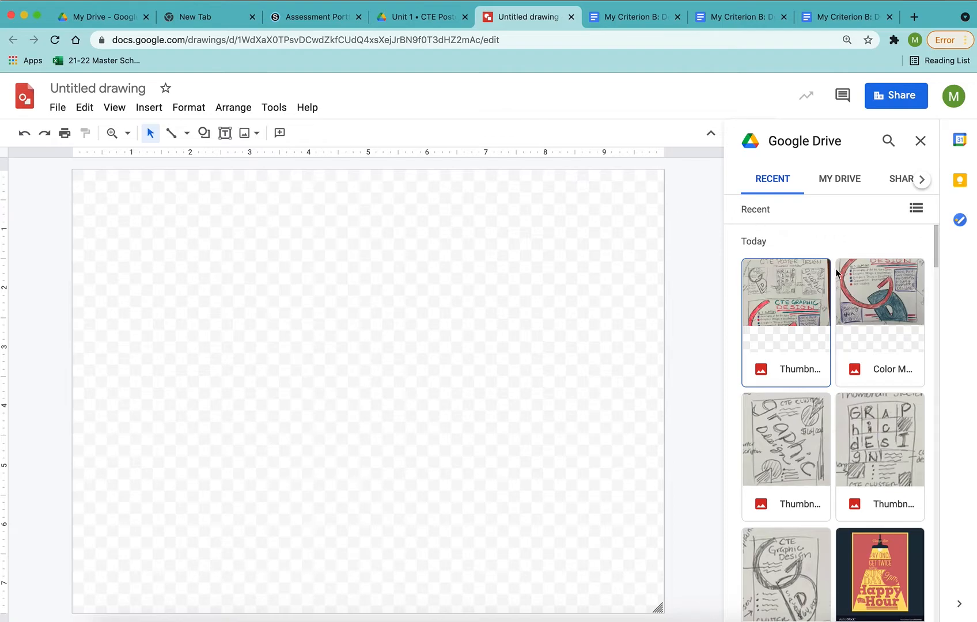
{"action": "left_click", "coordinate": [880, 312]}
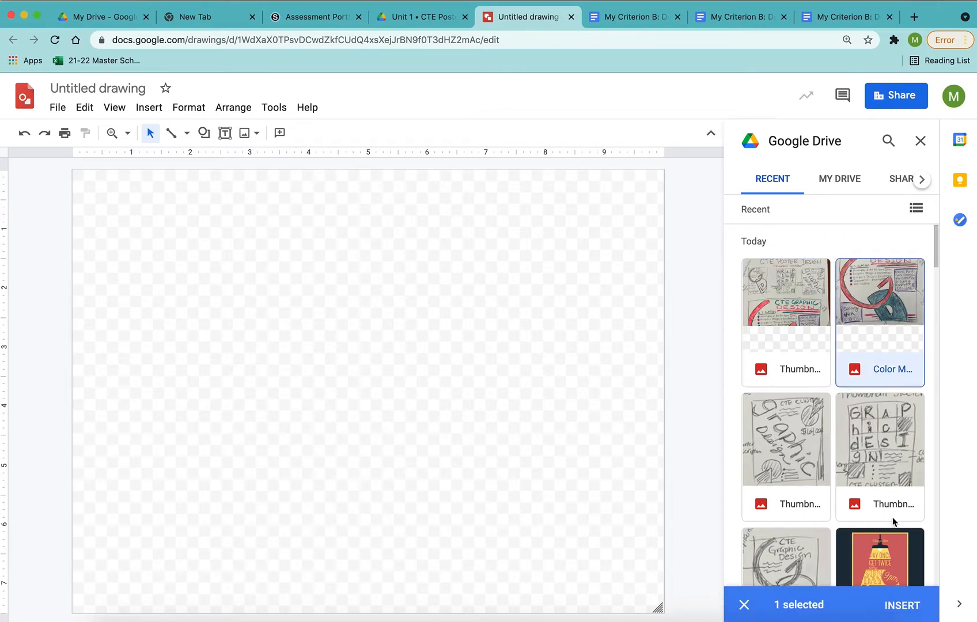
{"action": "left_click", "coordinate": [900, 608]}
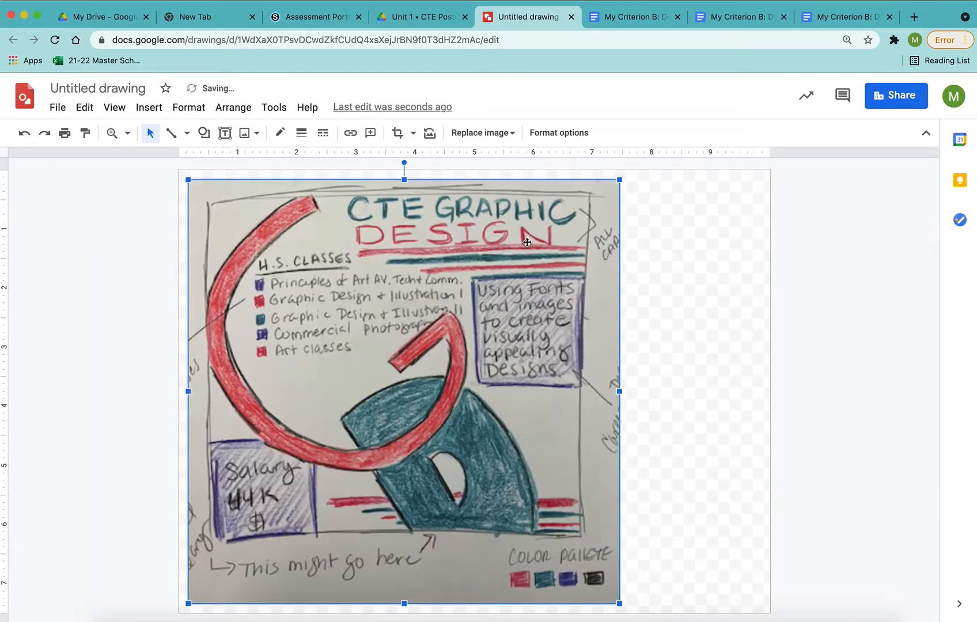
- Shrink the color mockup image to about 3 inches wide and place it across the canvas's right edge as a reference
{"action": "left_click_drag", "start_coordinate": [618, 181], "coordinate": [464, 345]}
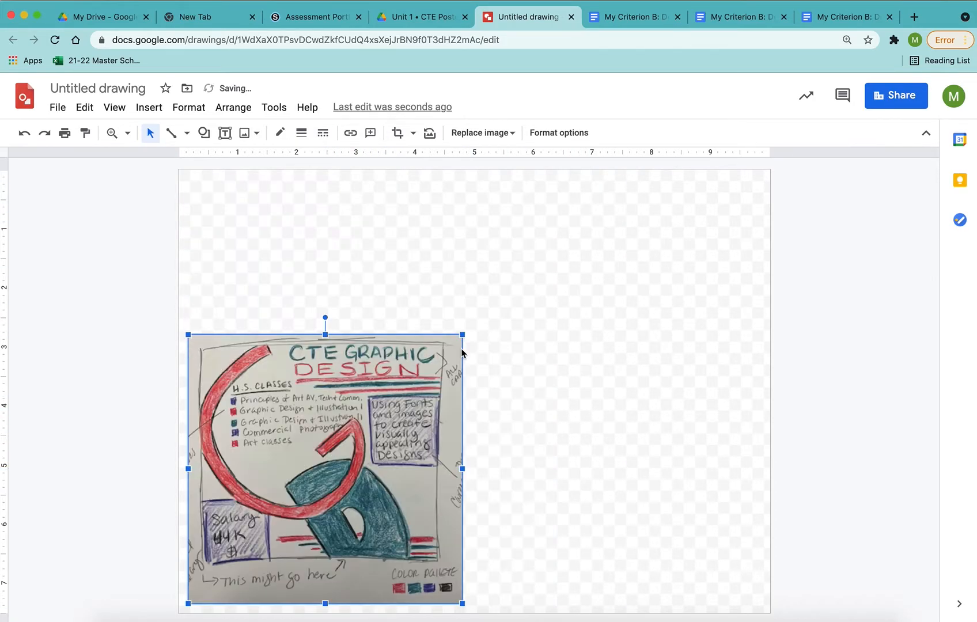
{"action": "left_click_drag", "start_coordinate": [334, 387], "coordinate": [167, 243]}
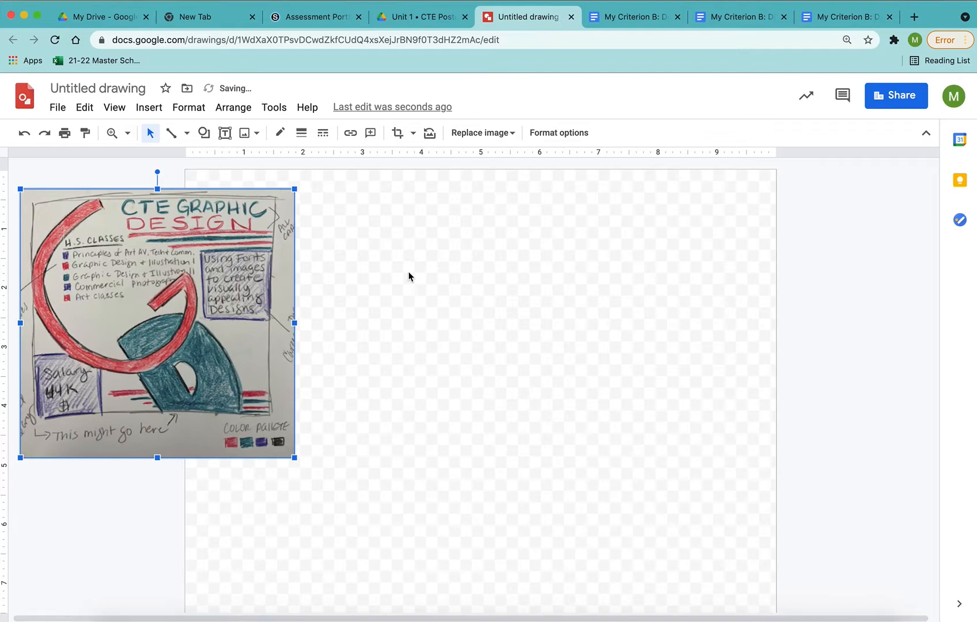
{"action": "left_click_drag", "start_coordinate": [250, 261], "coordinate": [187, 250]}
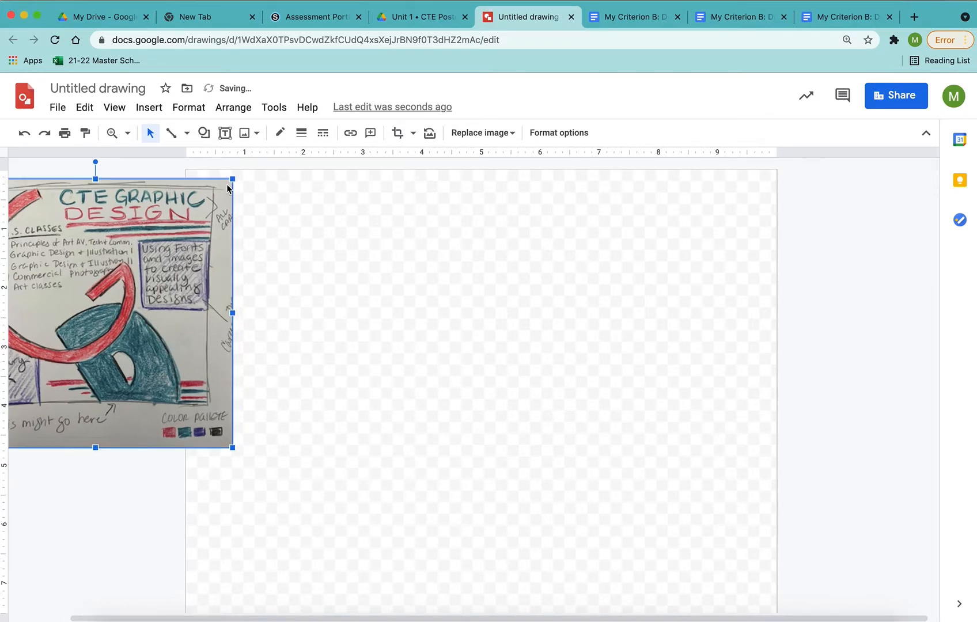
{"action": "left_click_drag", "start_coordinate": [233, 178], "coordinate": [207, 204]}
{"action": "left_click_drag", "start_coordinate": [134, 247], "coordinate": [818, 247]}
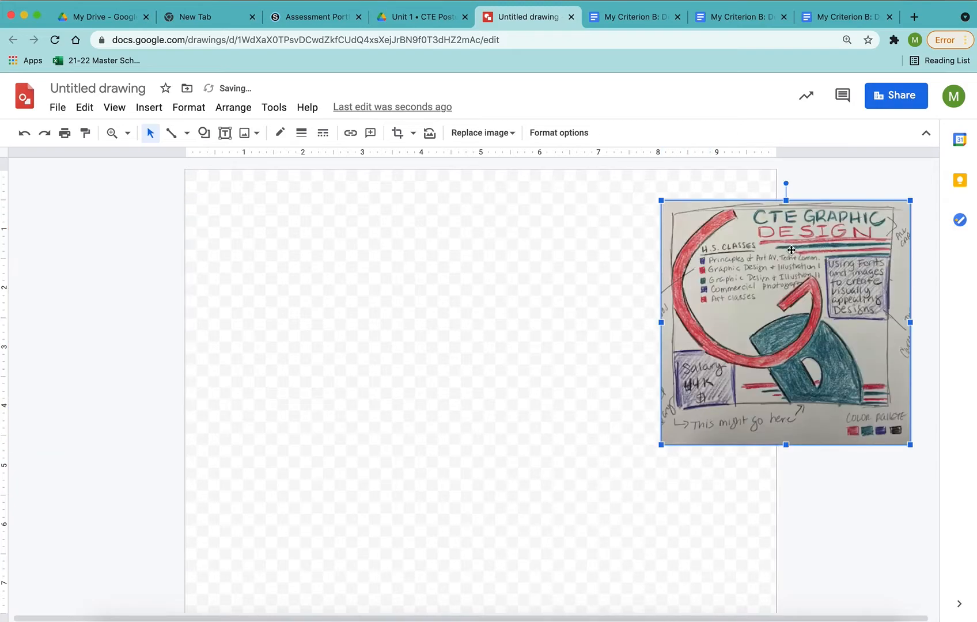
{"action": "left_click_drag", "start_coordinate": [968, 616], "coordinate": [969, 620]}
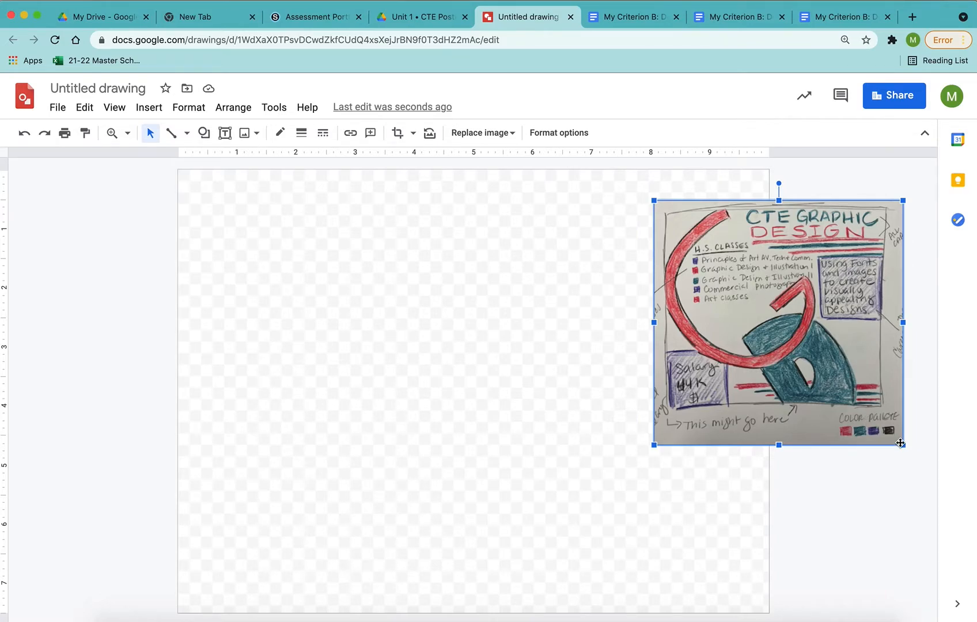
{"action": "left_click_drag", "start_coordinate": [903, 445], "coordinate": [839, 381]}
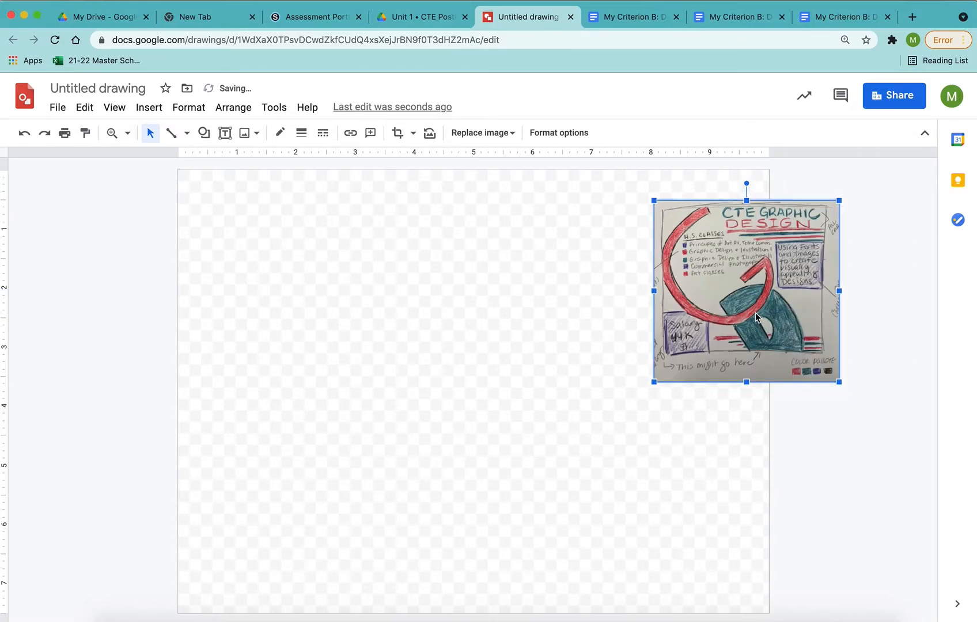
{"action": "left_click_drag", "start_coordinate": [849, 308], "coordinate": [803, 323]}
{"action": "left_click", "coordinate": [875, 191]}
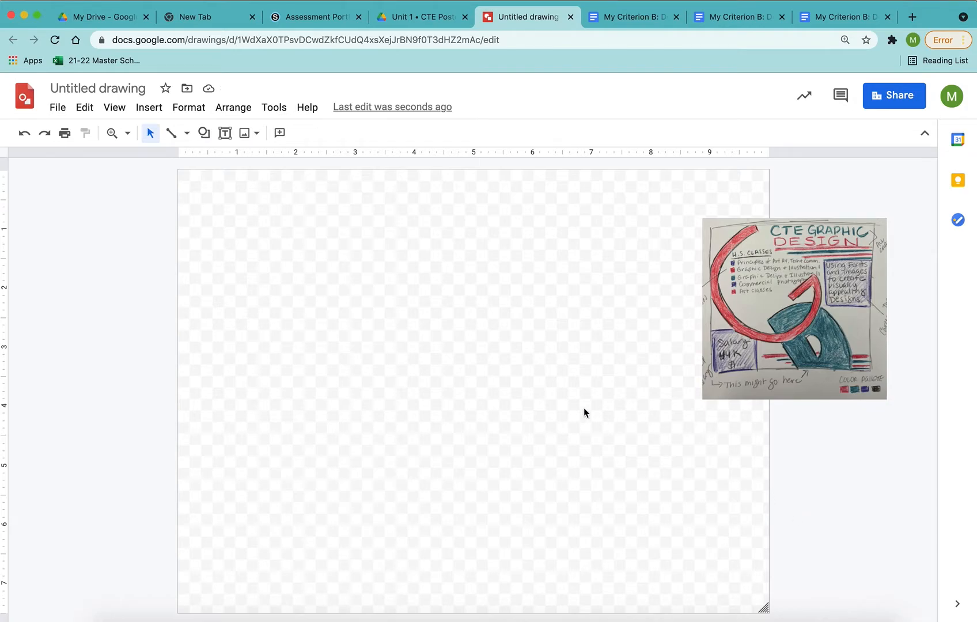
{"action": "right_click", "coordinate": [764, 609]}
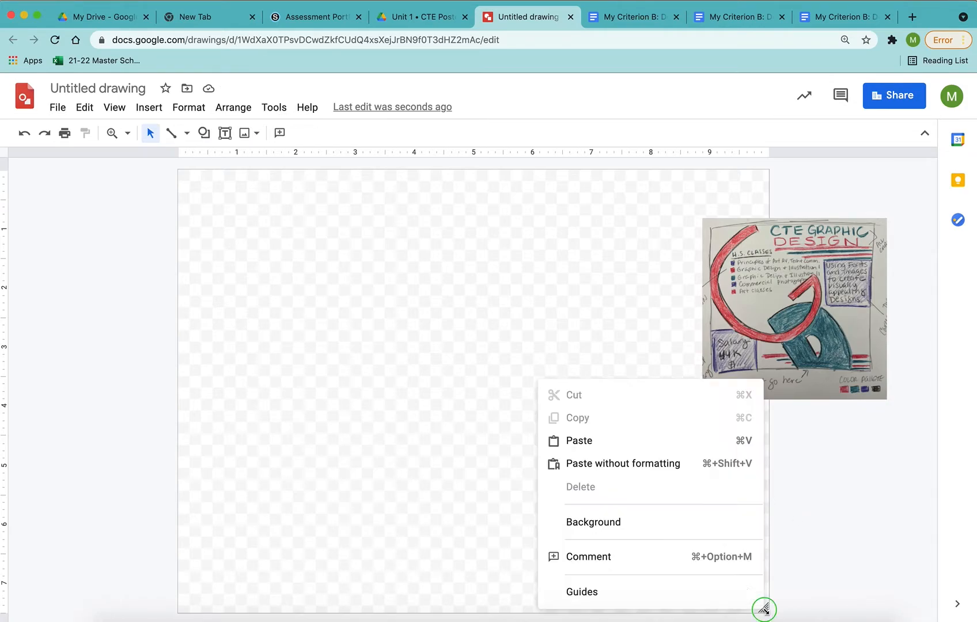
{"action": "mouse_move", "coordinate": [703, 533]}
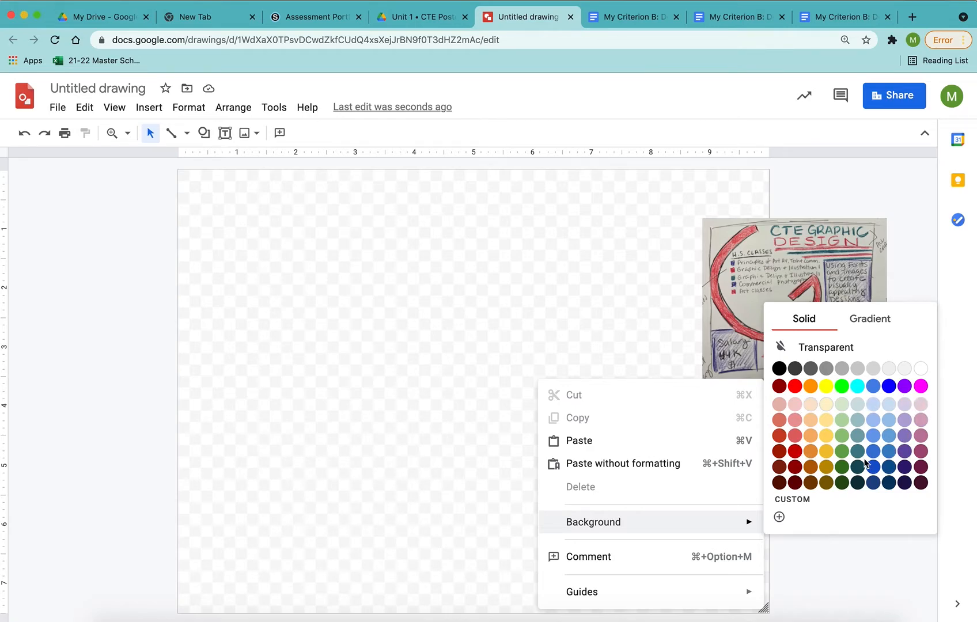
{"action": "left_click", "coordinate": [861, 603]}
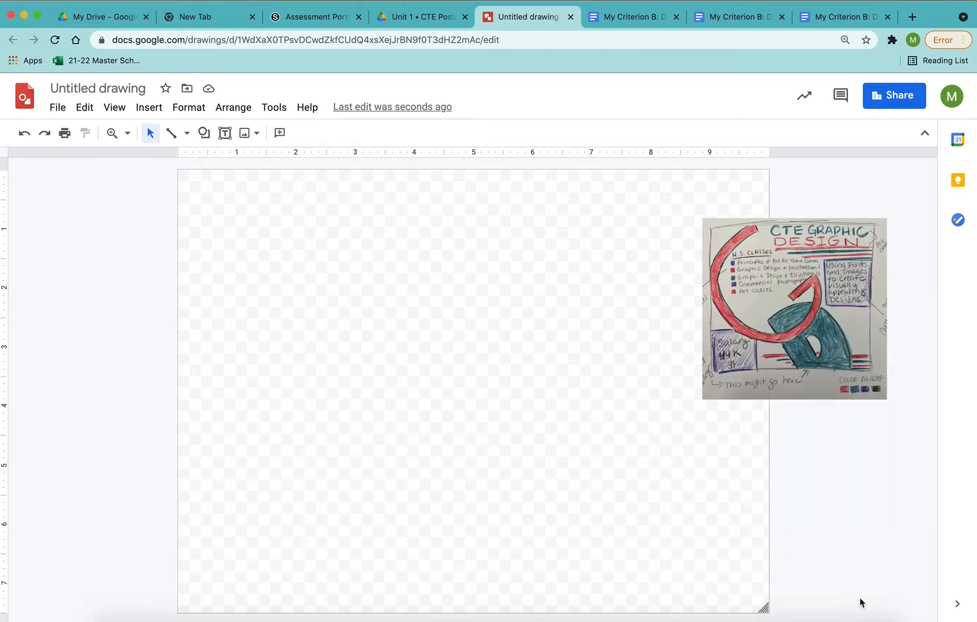
- Change the canvas background to solid white
{"action": "left_click", "coordinate": [763, 609]}
{"action": "left_click", "coordinate": [764, 609]}
{"action": "left_click", "coordinate": [765, 610]}
{"action": "right_click", "coordinate": [765, 611]}
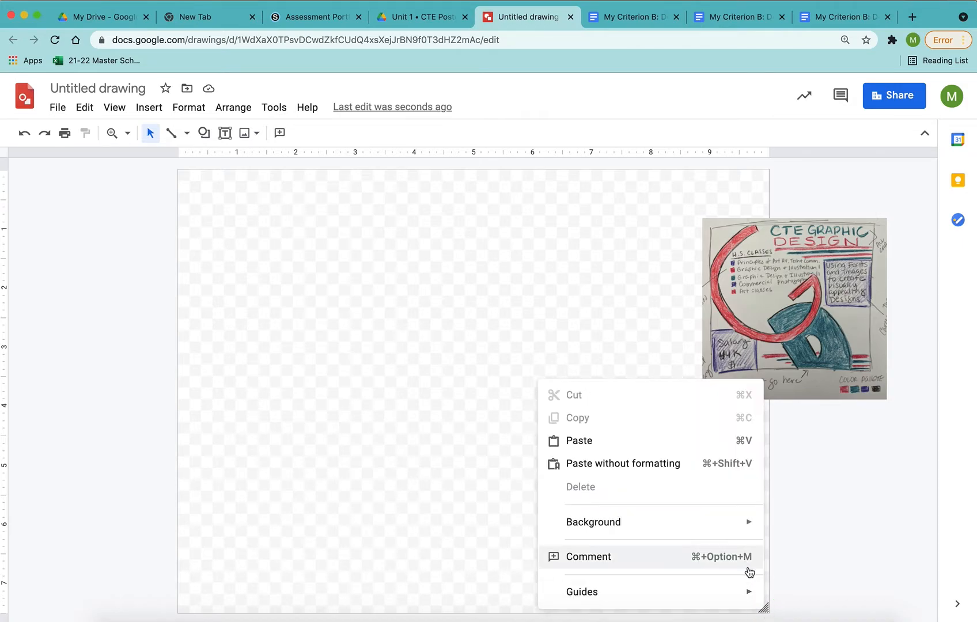
{"action": "mouse_move", "coordinate": [741, 531]}
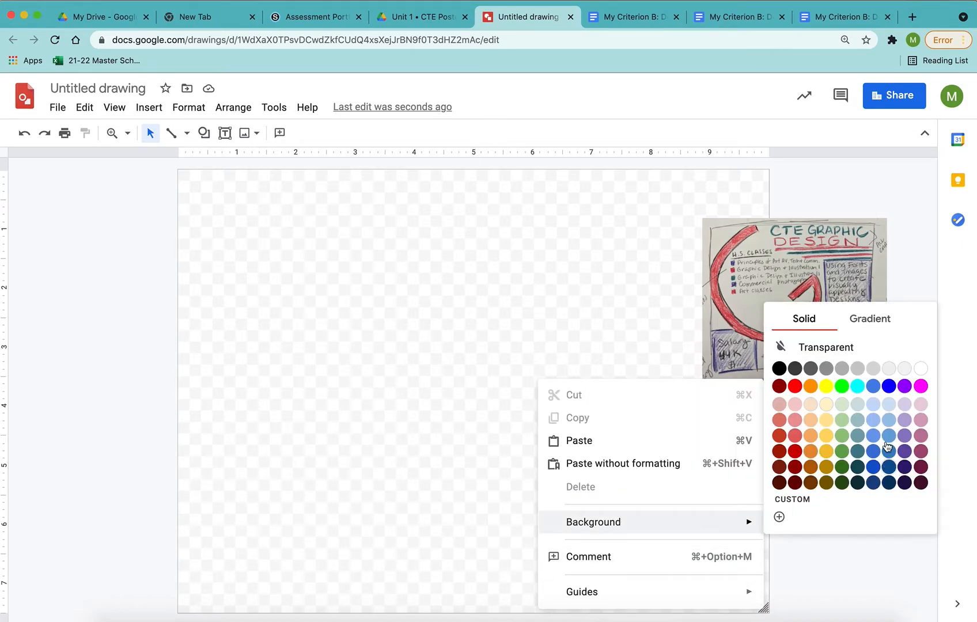
{"action": "left_click", "coordinate": [922, 369]}
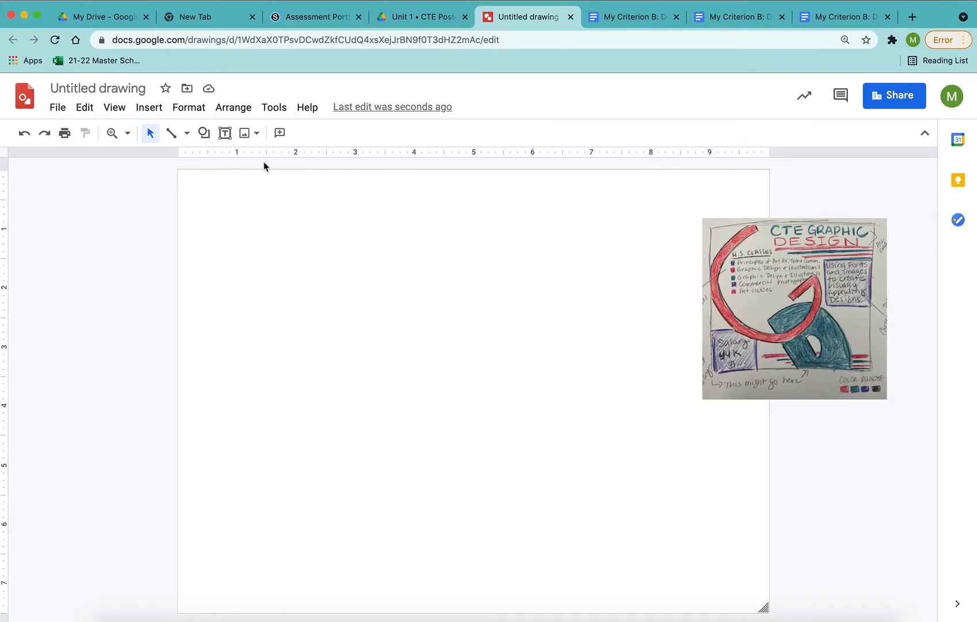
- Add a text box about 7 inches wide in the canvas's upper half containing the letter G
{"action": "left_click", "coordinate": [225, 135]}
{"action": "left_click", "coordinate": [257, 261]}
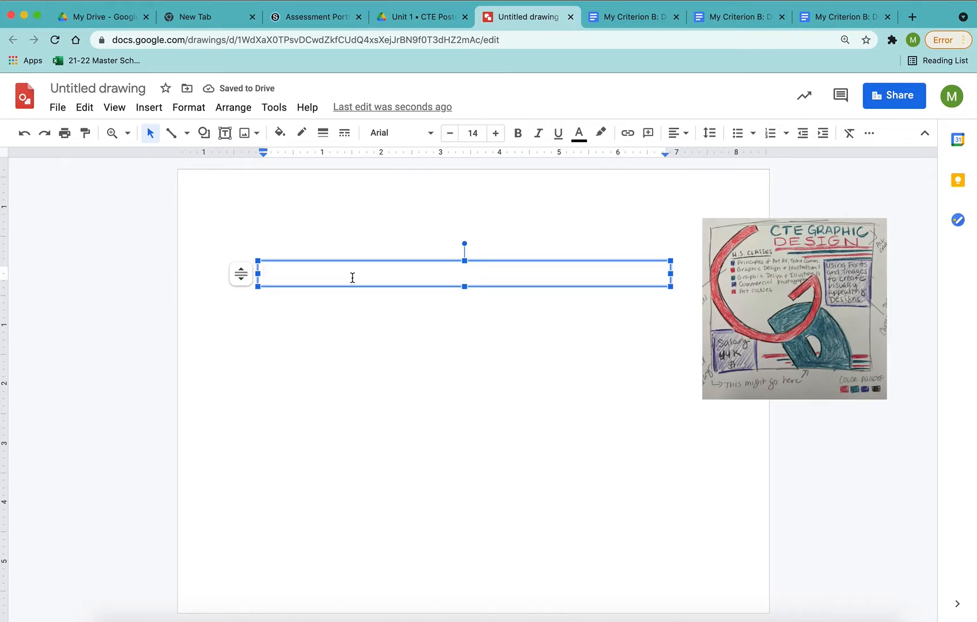
{"action": "type", "text": "G"}
- Set the font size of the letter G to 400
{"action": "double_click", "coordinate": [262, 271]}
{"action": "left_click", "coordinate": [430, 133]}
{"action": "left_click", "coordinate": [432, 134]}
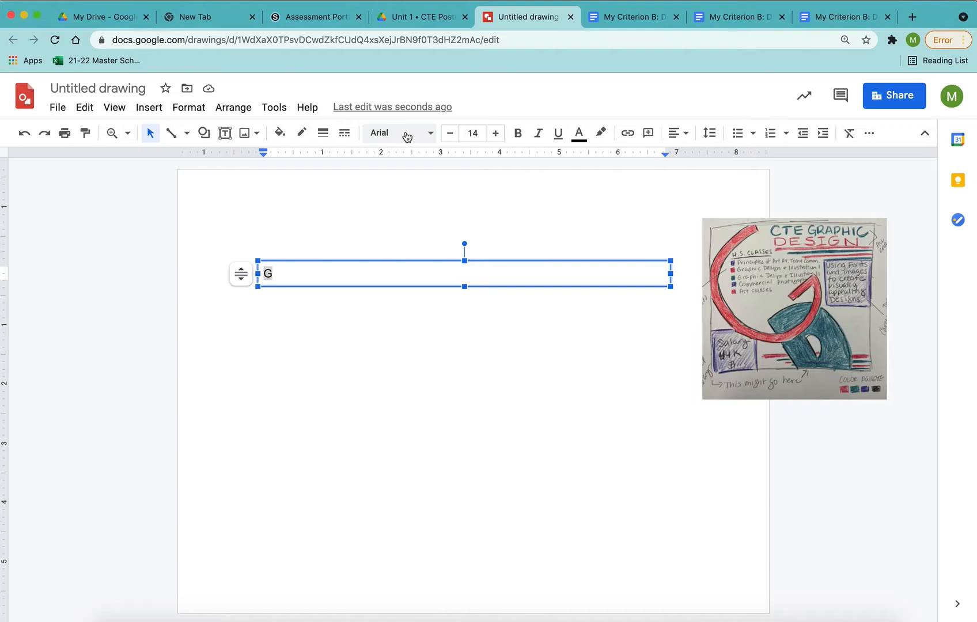
{"action": "left_click", "coordinate": [496, 133]}
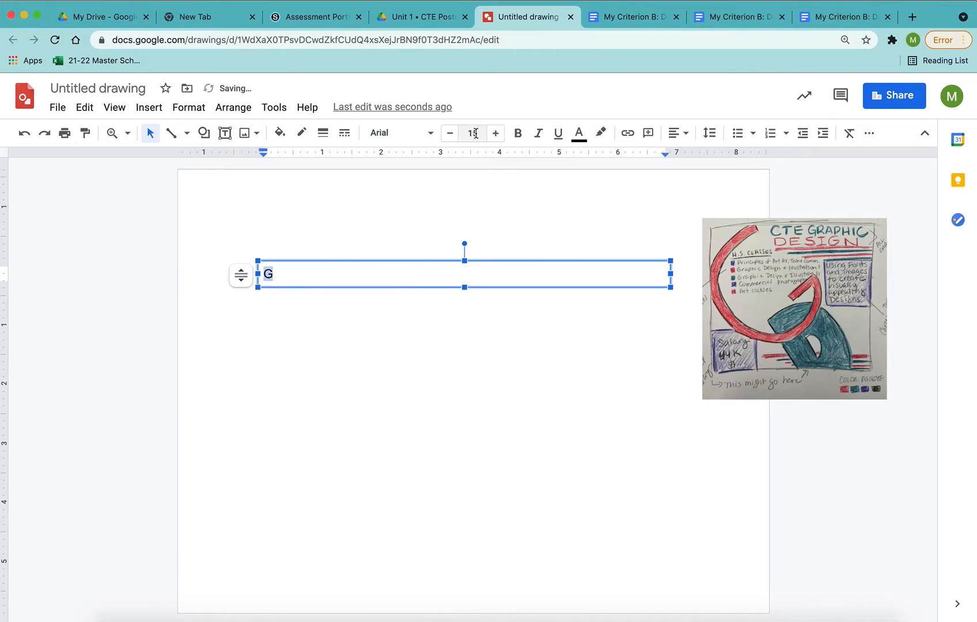
{"action": "left_click", "coordinate": [472, 133]}
{"action": "left_click", "coordinate": [473, 503]}
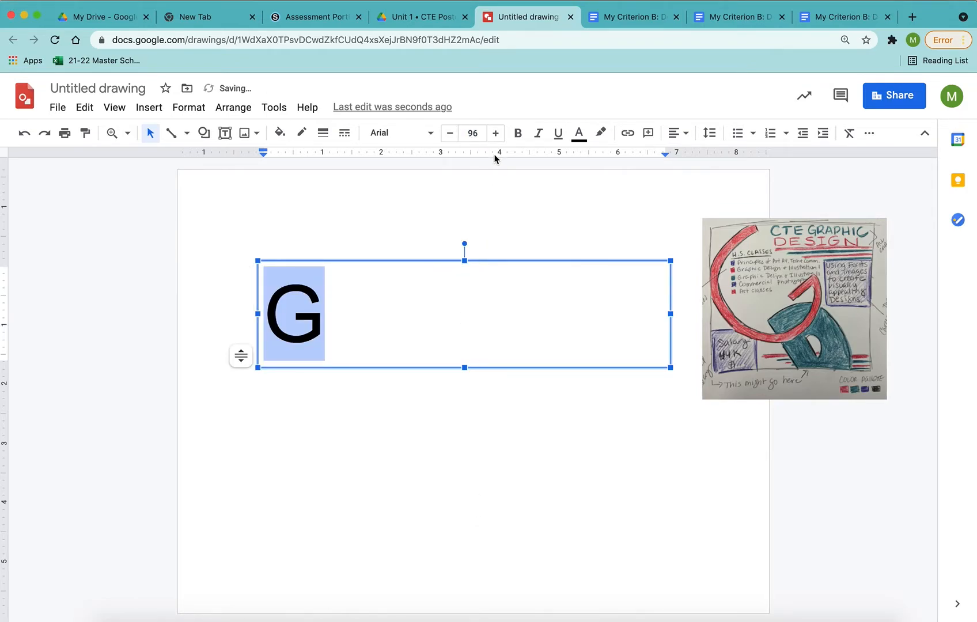
{"action": "left_click", "coordinate": [472, 134]}
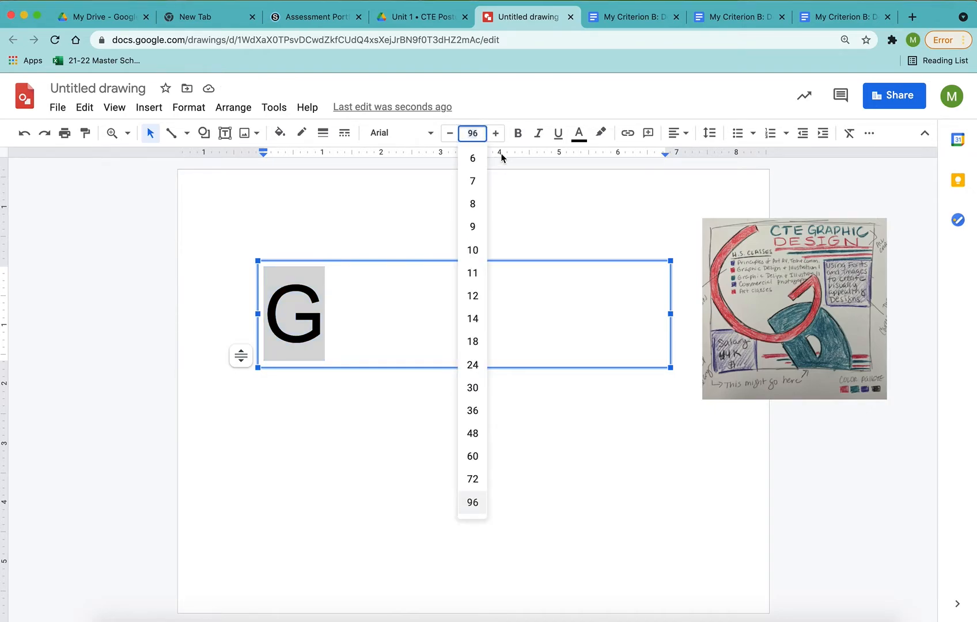
{"action": "type", "text": "400"}
{"action": "key", "text": "Return"}
{"action": "scroll", "coordinate": [432, 346], "scroll_direction": "down", "scroll_amount": 2}
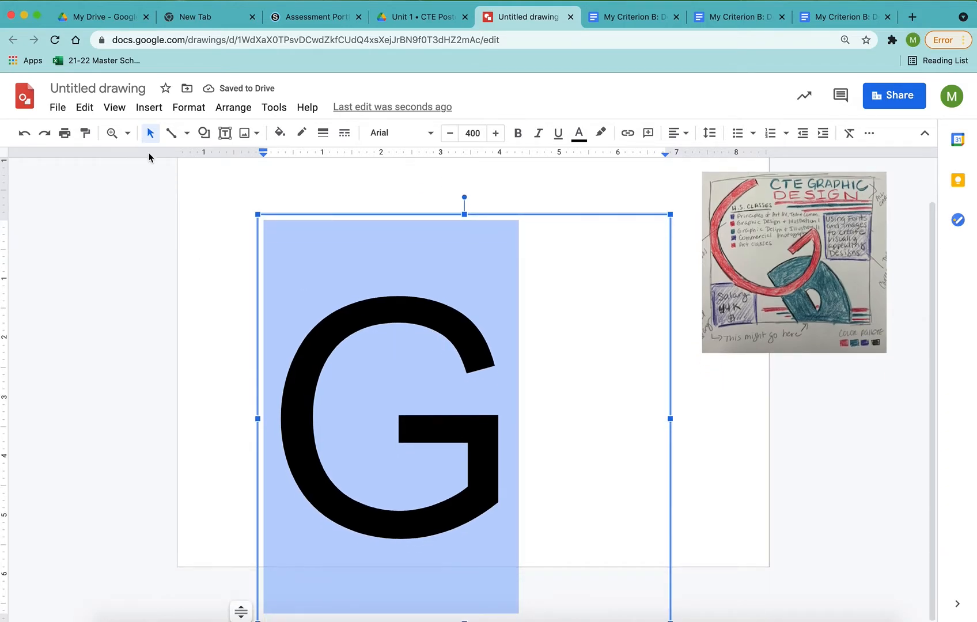
{"action": "left_click", "coordinate": [150, 133]}
{"action": "left_click", "coordinate": [124, 197]}
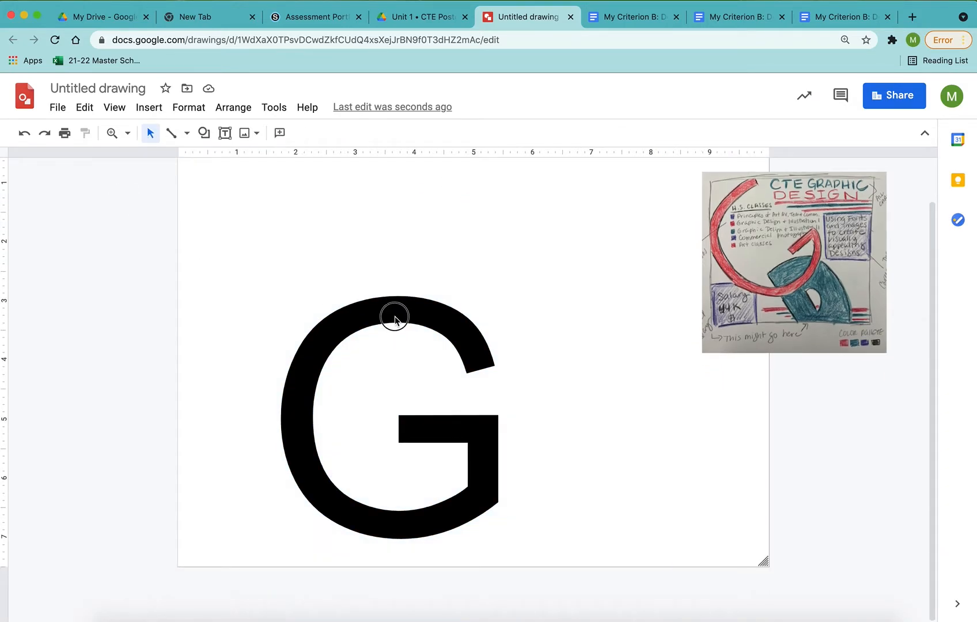
- Narrow the G's text box to about 5.3 inches wide and move it to the left half of the canvas
{"action": "double_click", "coordinate": [395, 320]}
{"action": "left_click_drag", "start_coordinate": [664, 216], "coordinate": [571, 303]}
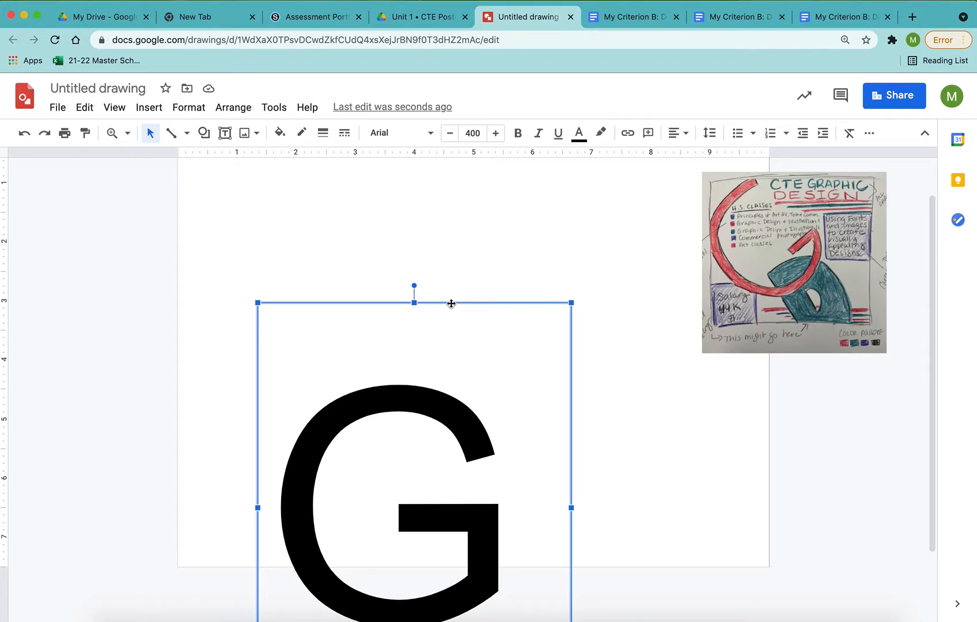
{"action": "left_click_drag", "start_coordinate": [450, 303], "coordinate": [421, 171]}
{"action": "scroll", "coordinate": [444, 248], "scroll_direction": "up", "scroll_amount": 1}
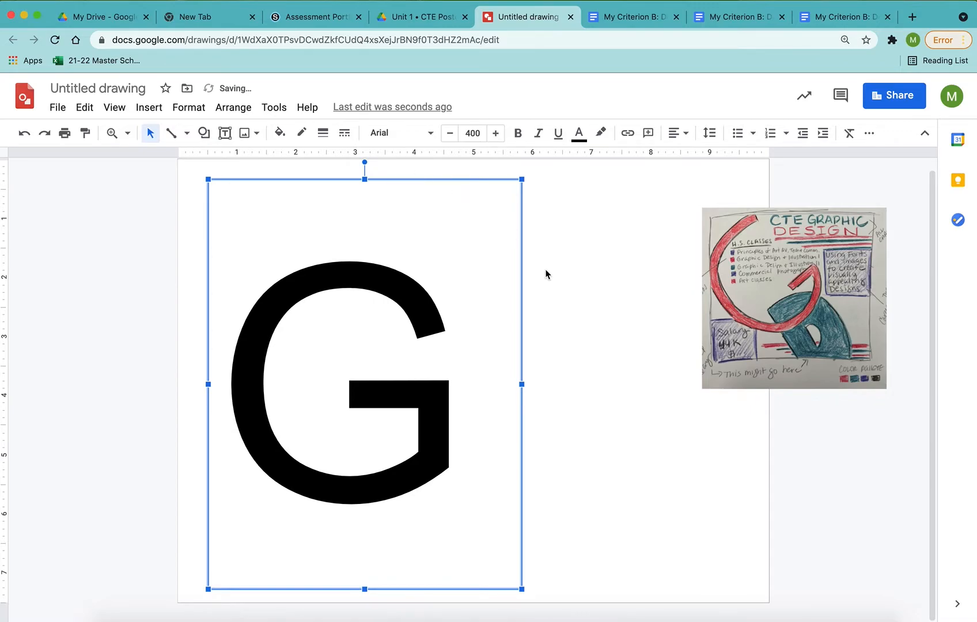
{"action": "scroll", "coordinate": [547, 275], "scroll_direction": "up", "scroll_amount": 1}
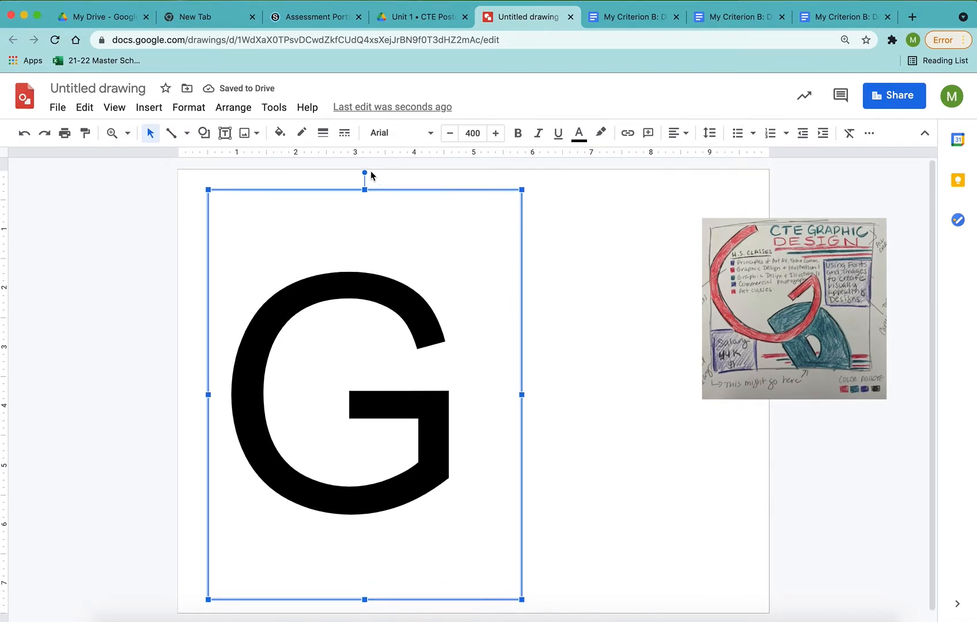
- Rotate the letter G about 27 degrees counterclockwise and move it toward the canvas's upper-left corner, as in the mockup
{"action": "left_click_drag", "start_coordinate": [365, 171], "coordinate": [257, 183]}
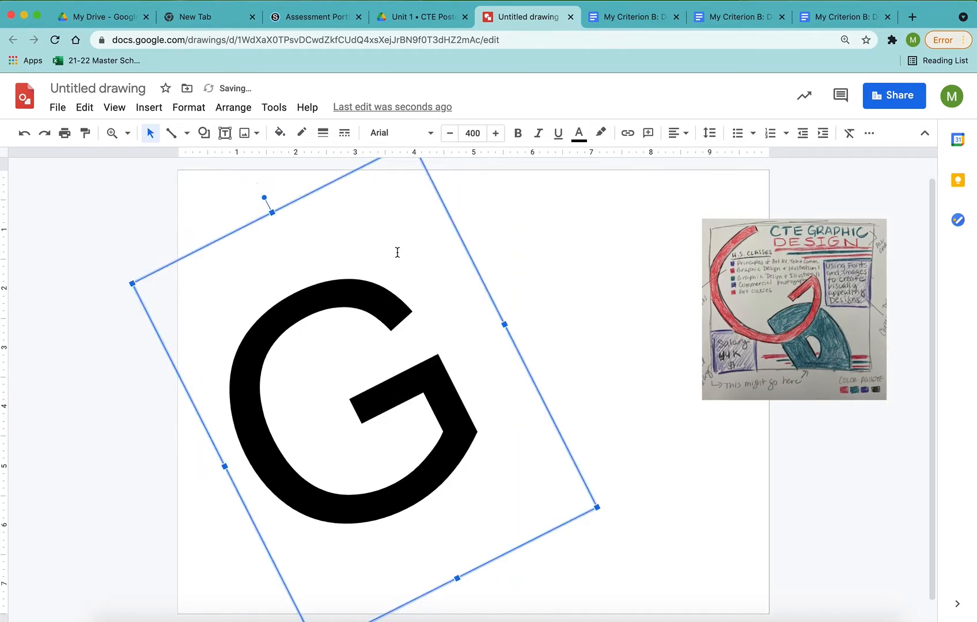
{"action": "scroll", "coordinate": [543, 295], "scroll_direction": "up", "scroll_amount": 1}
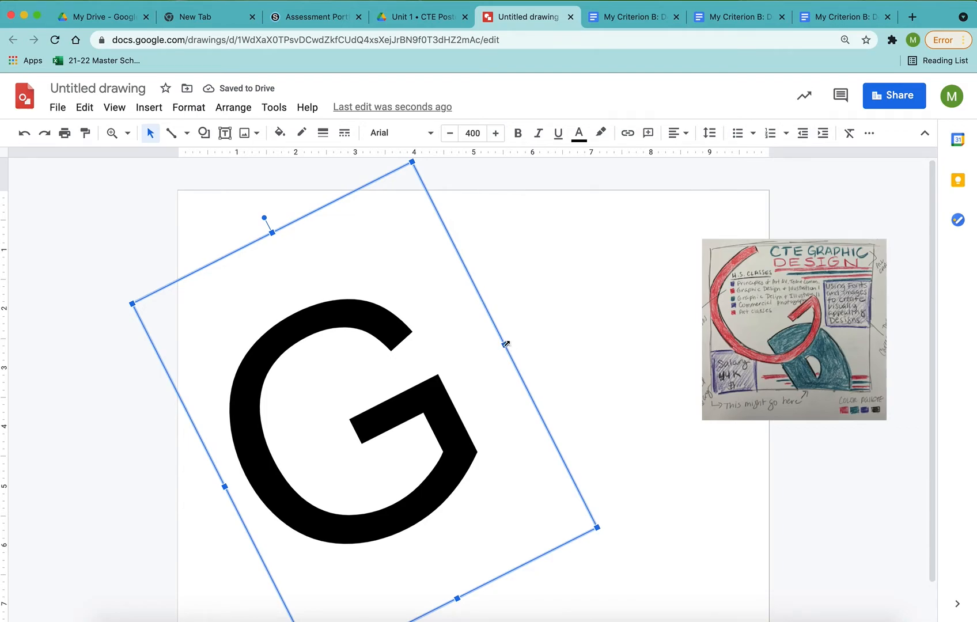
{"action": "left_click_drag", "start_coordinate": [512, 358], "coordinate": [489, 292]}
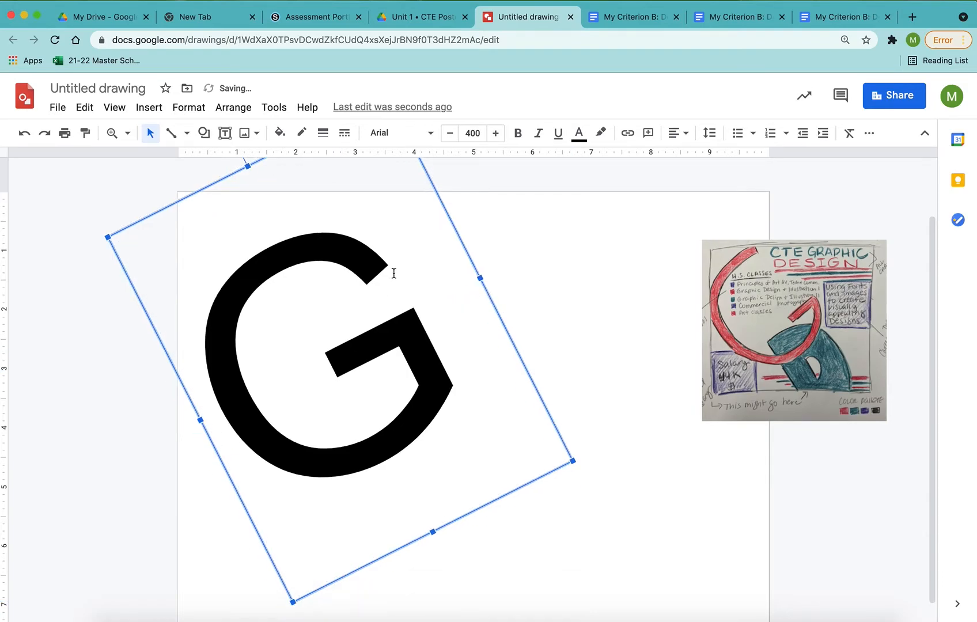
- Try the Roboto Black font on the letter G and undo the font change
{"action": "left_click_drag", "start_coordinate": [384, 276], "coordinate": [246, 344]}
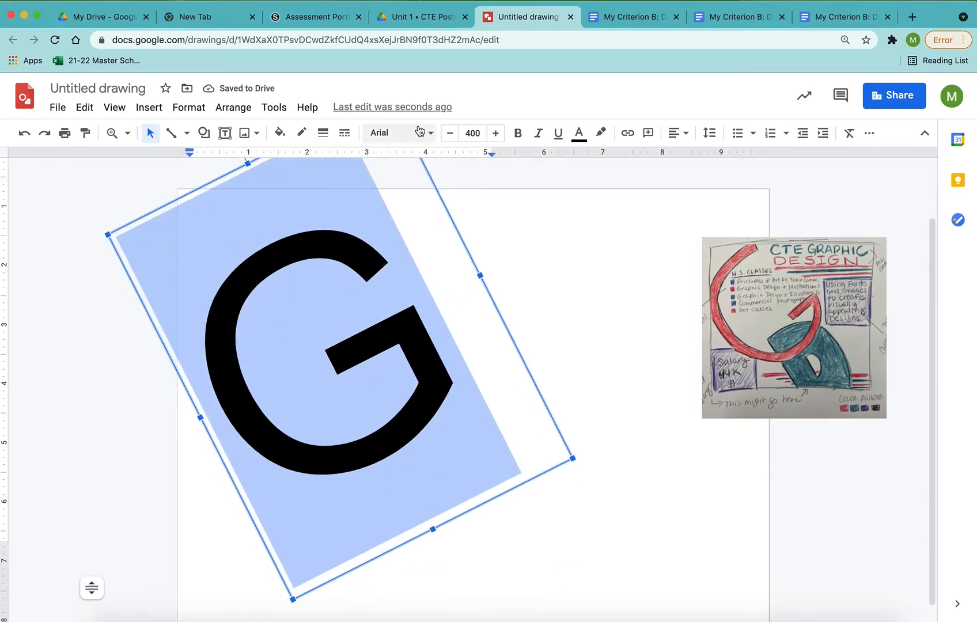
{"action": "left_click", "coordinate": [498, 136]}
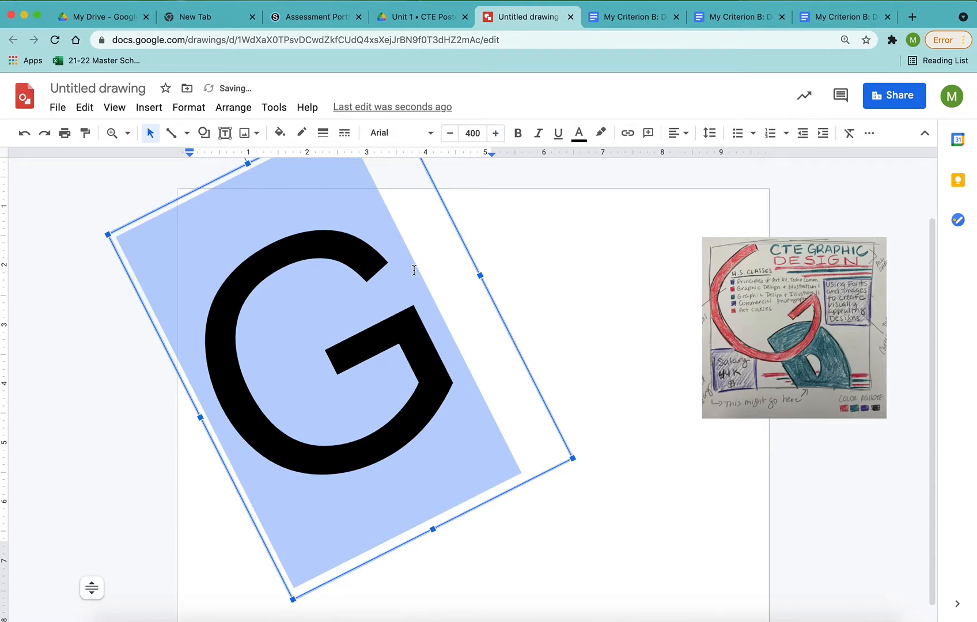
{"action": "left_click", "coordinate": [432, 135]}
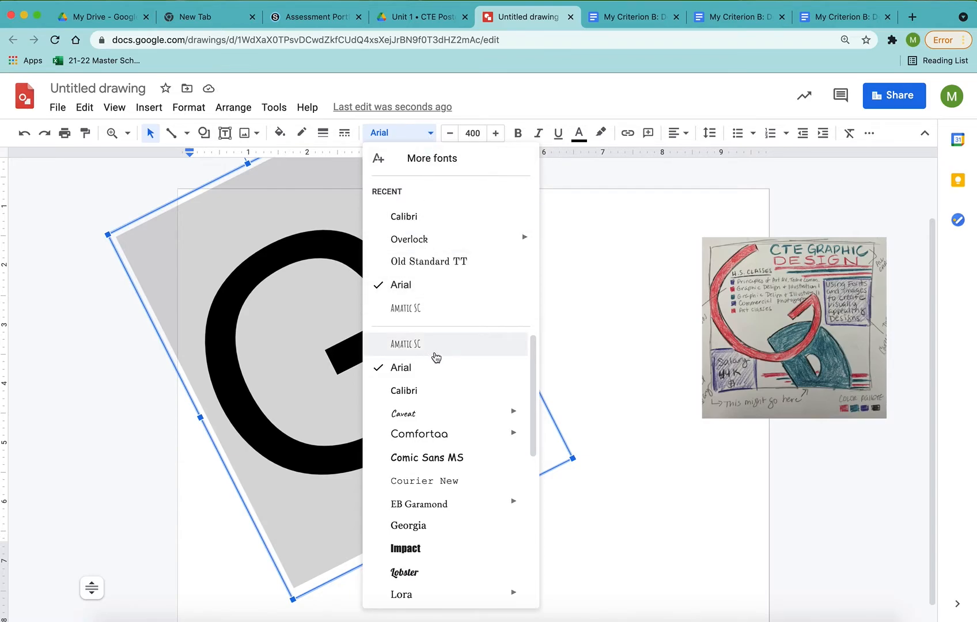
{"action": "scroll", "coordinate": [436, 358], "scroll_direction": "down", "scroll_amount": 3}
{"action": "scroll", "coordinate": [439, 357], "scroll_direction": "down", "scroll_amount": 1}
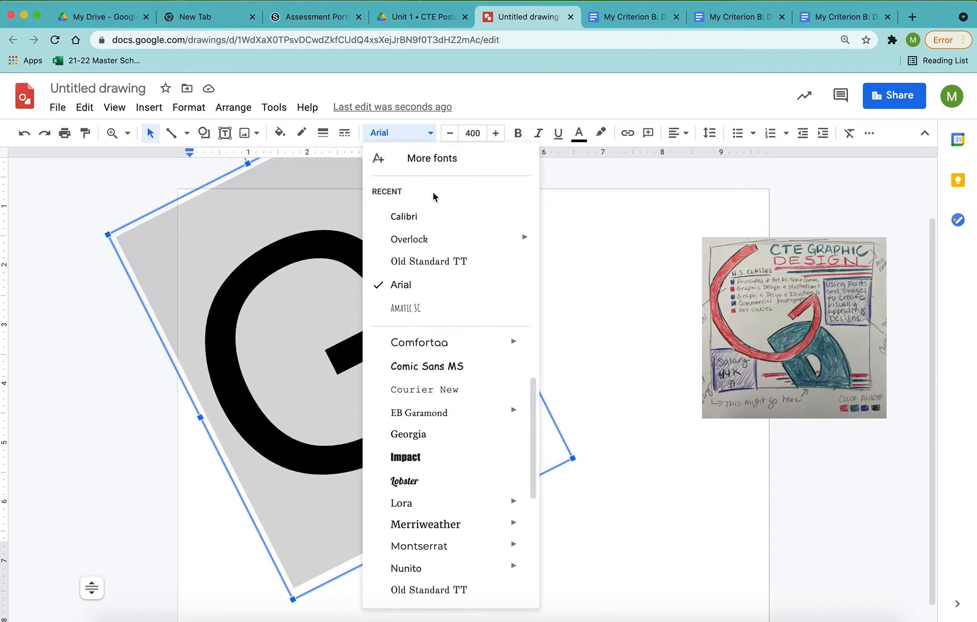
{"action": "scroll", "coordinate": [459, 385], "scroll_direction": "down", "scroll_amount": 8}
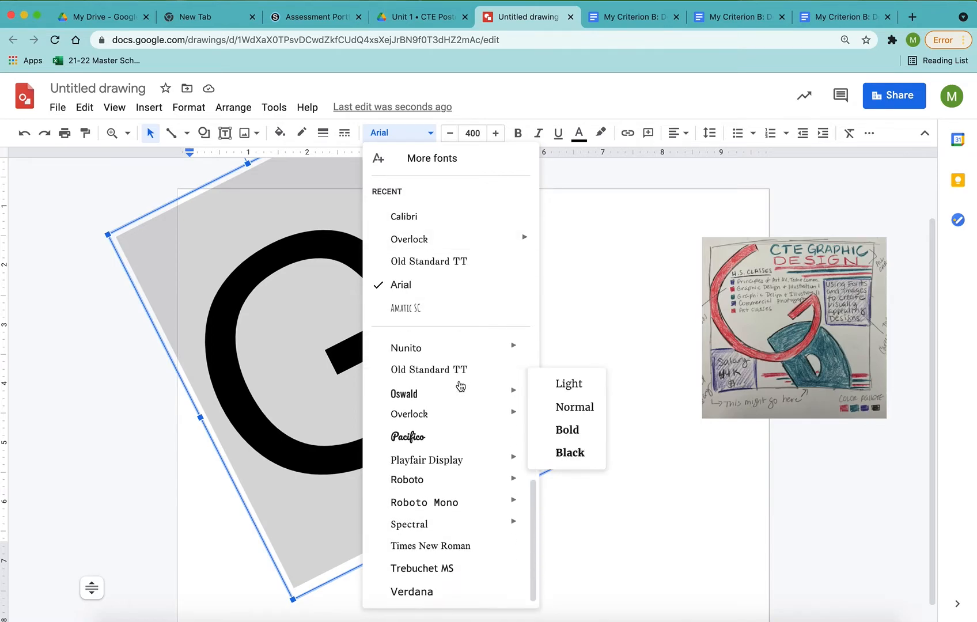
{"action": "mouse_move", "coordinate": [460, 386]}
{"action": "mouse_move", "coordinate": [461, 411]}
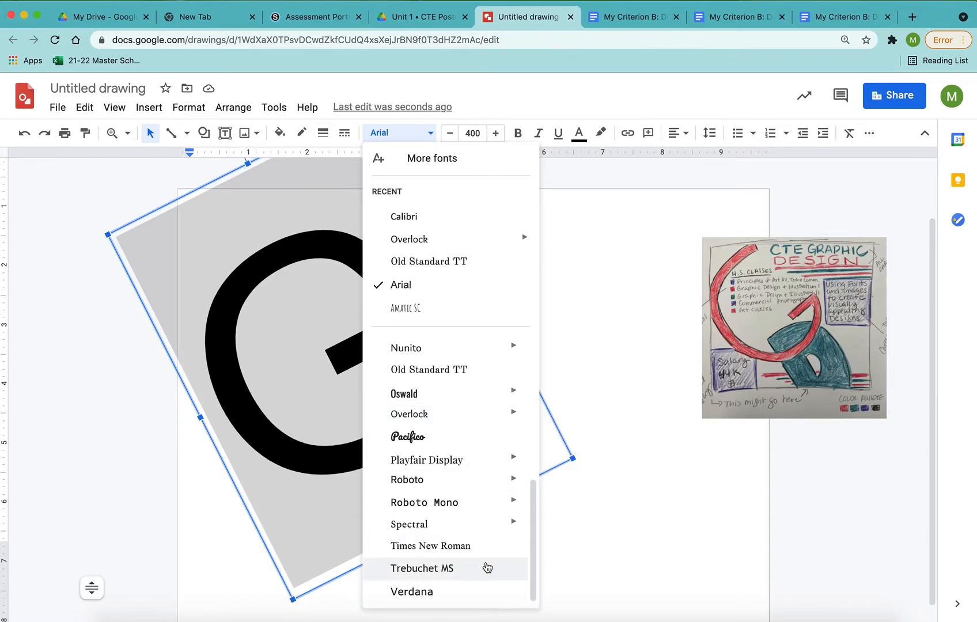
{"action": "mouse_move", "coordinate": [476, 510]}
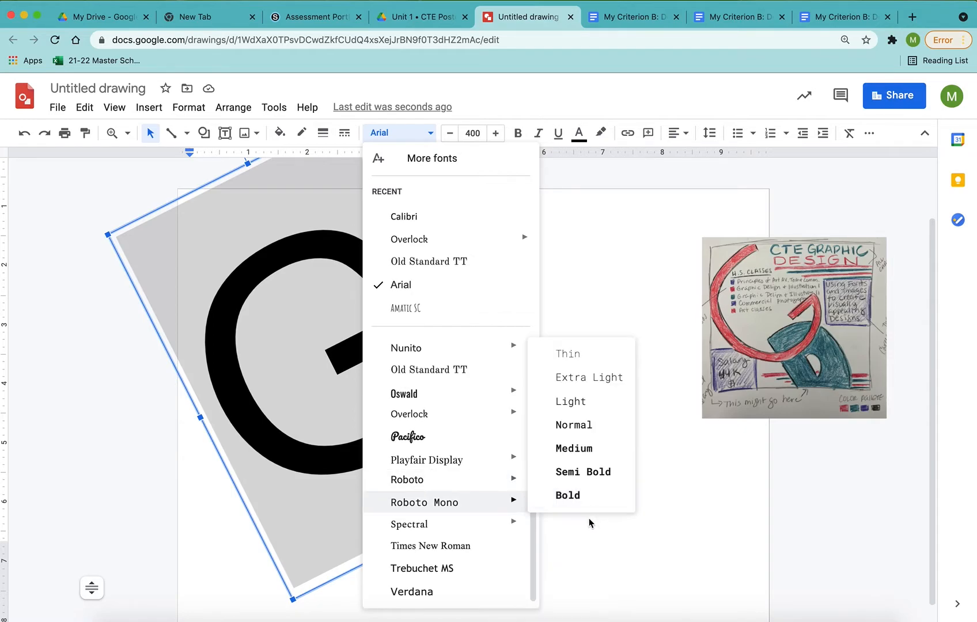
{"action": "mouse_move", "coordinate": [463, 481]}
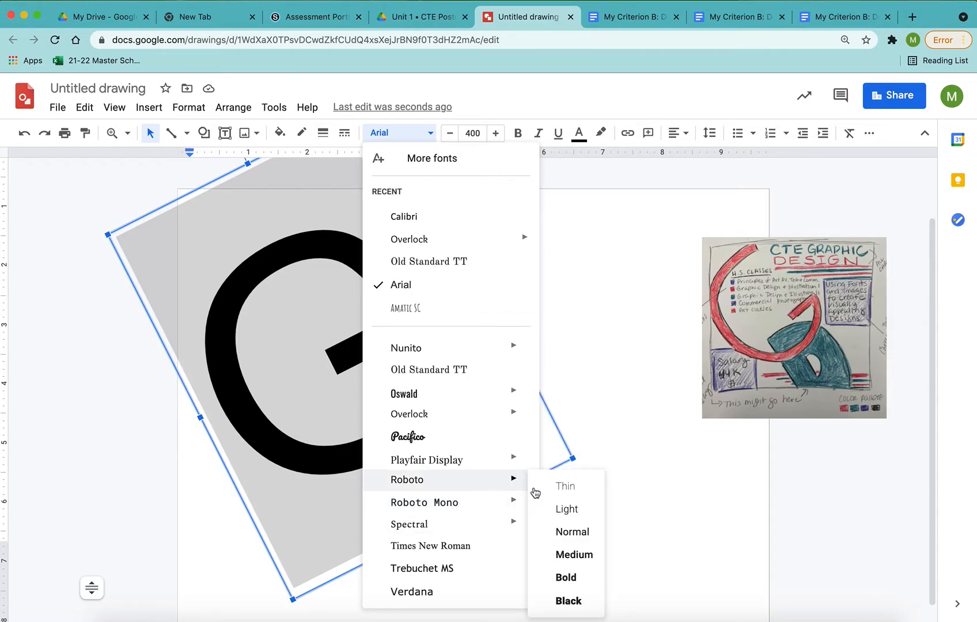
{"action": "left_click", "coordinate": [573, 606]}
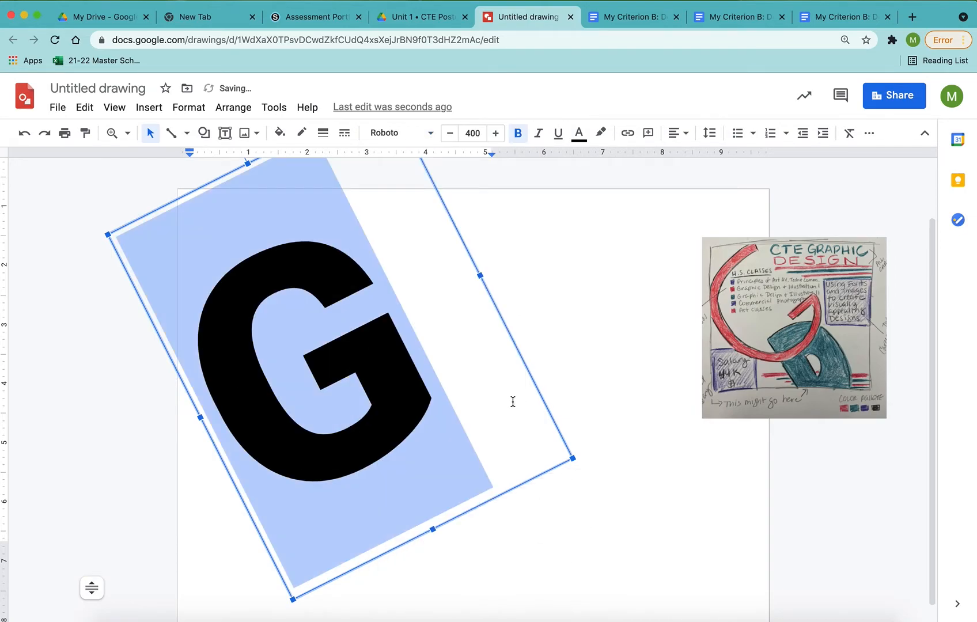
{"action": "key", "text": "super+z"}
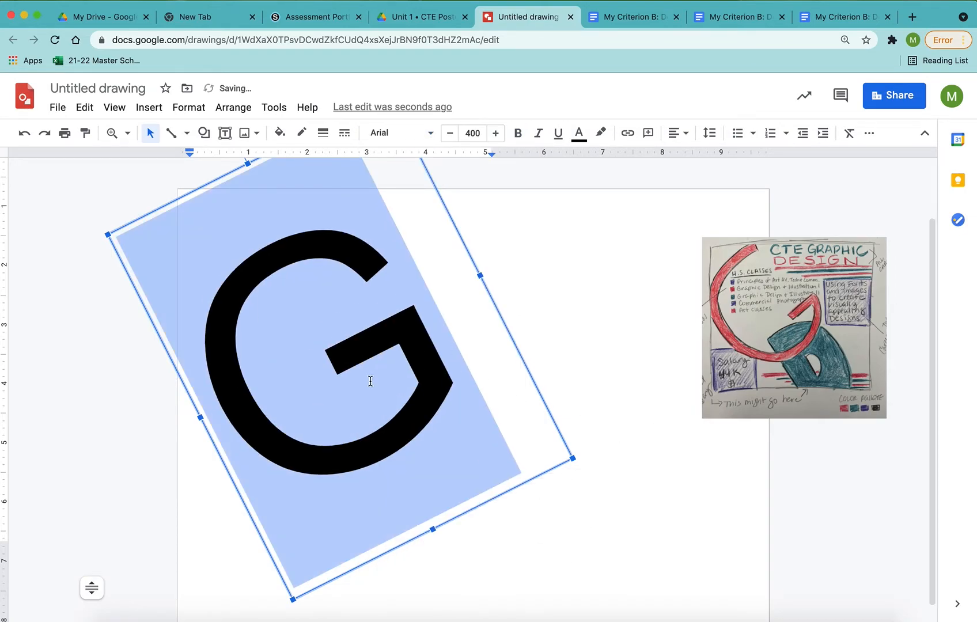
{"action": "left_click", "coordinate": [121, 175]}
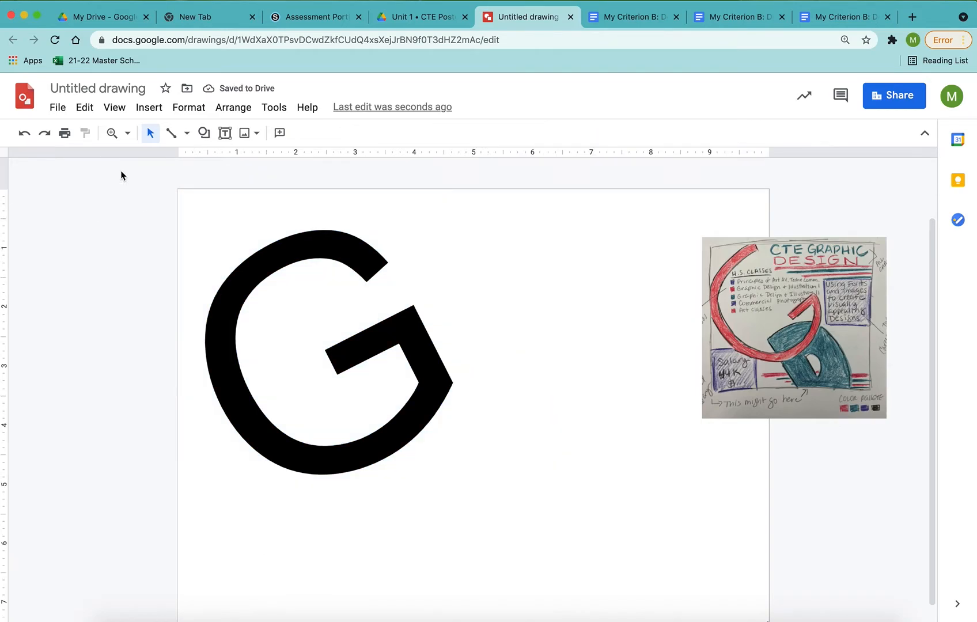
- Color the letter G with a custom bright red like the one in the mockup
{"action": "left_click", "coordinate": [367, 282]}
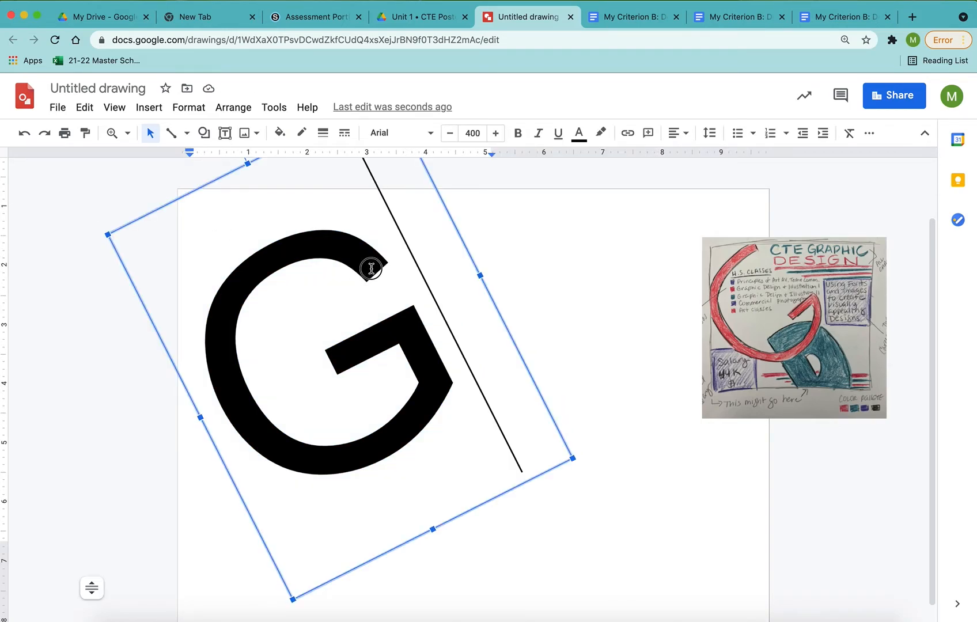
{"action": "left_click_drag", "start_coordinate": [371, 266], "coordinate": [196, 314]}
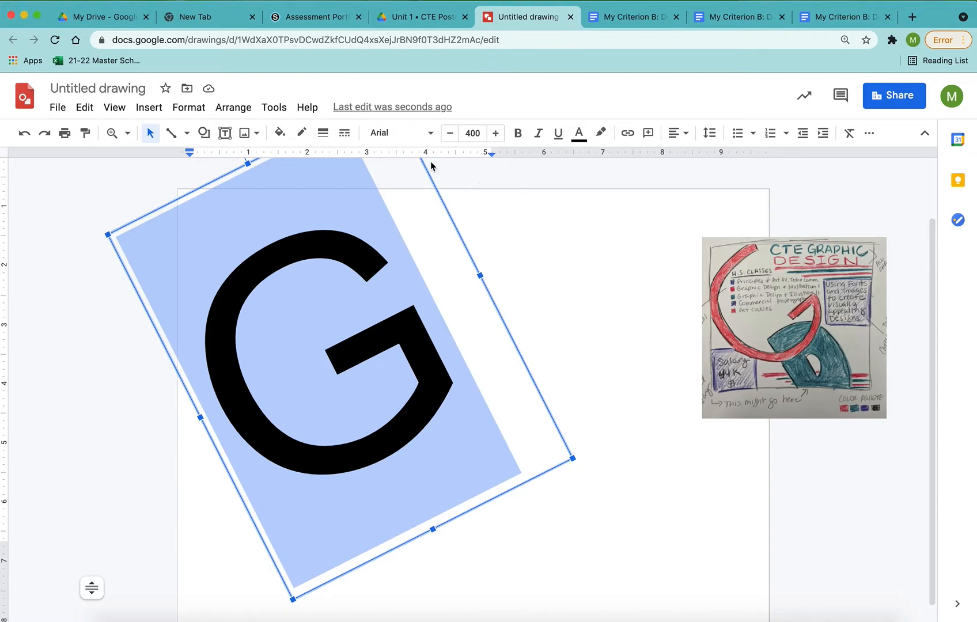
{"action": "left_click", "coordinate": [579, 132]}
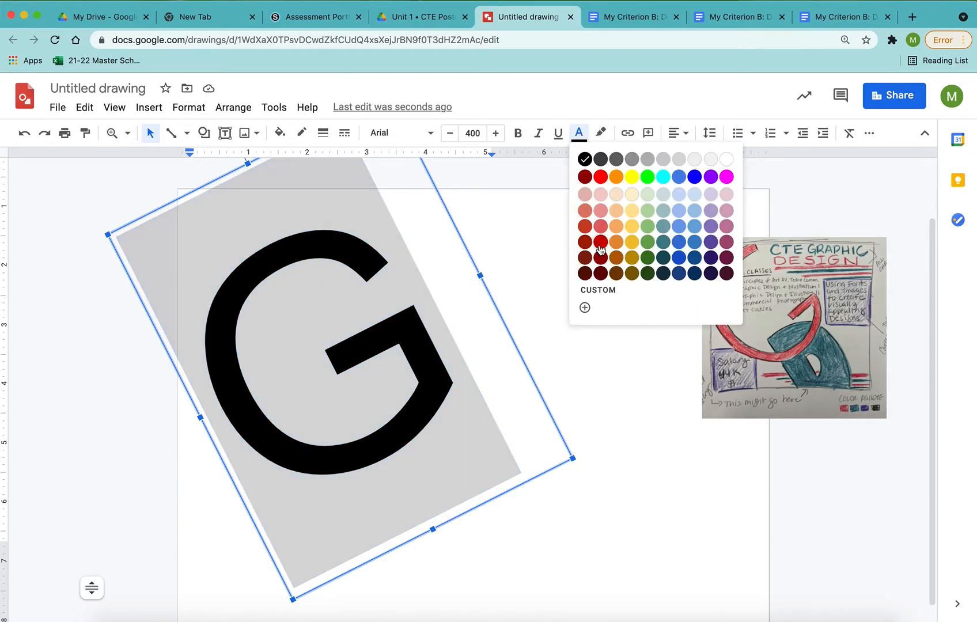
{"action": "left_click", "coordinate": [599, 294]}
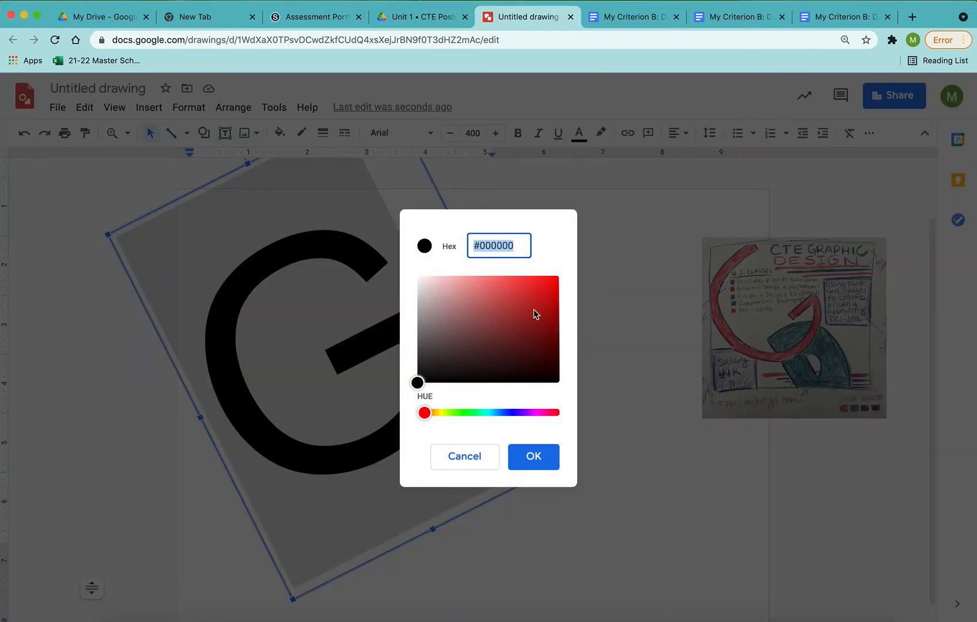
{"action": "left_click", "coordinate": [528, 290]}
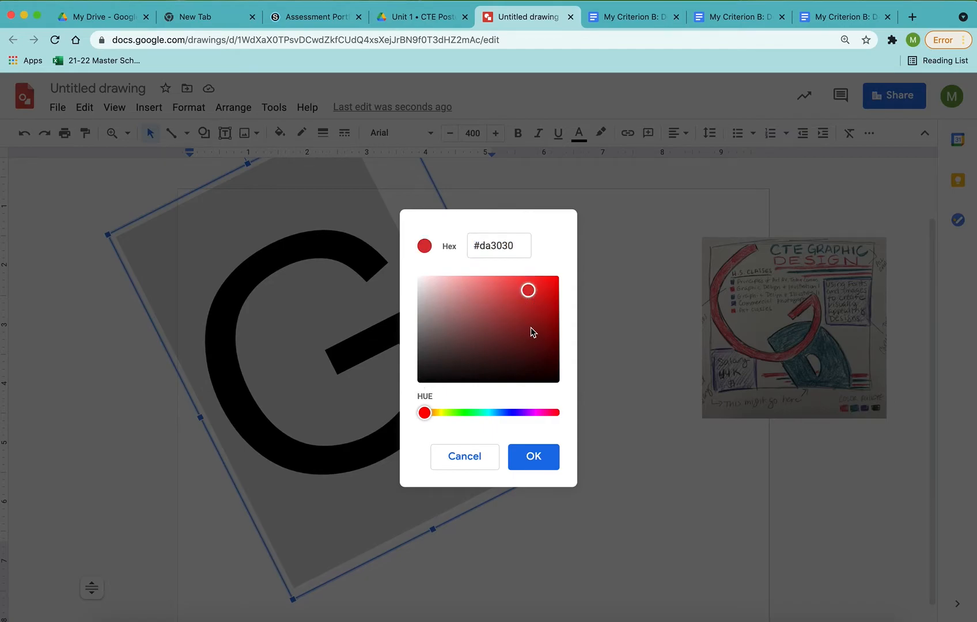
{"action": "left_click", "coordinate": [538, 309]}
{"action": "left_click", "coordinate": [521, 294]}
{"action": "left_click", "coordinate": [539, 287]}
{"action": "left_click", "coordinate": [532, 456]}
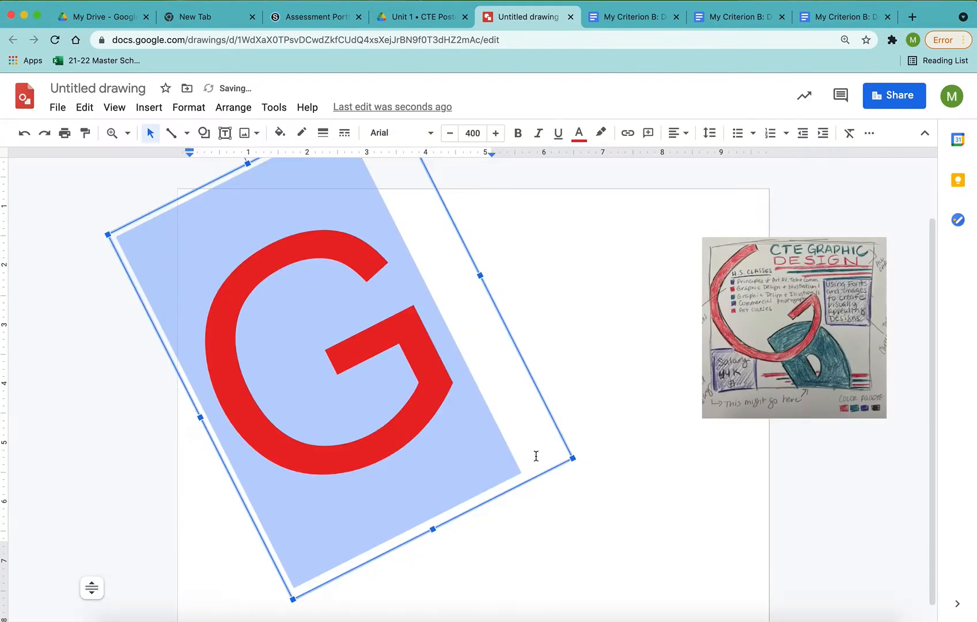
{"action": "left_click", "coordinate": [579, 133]}
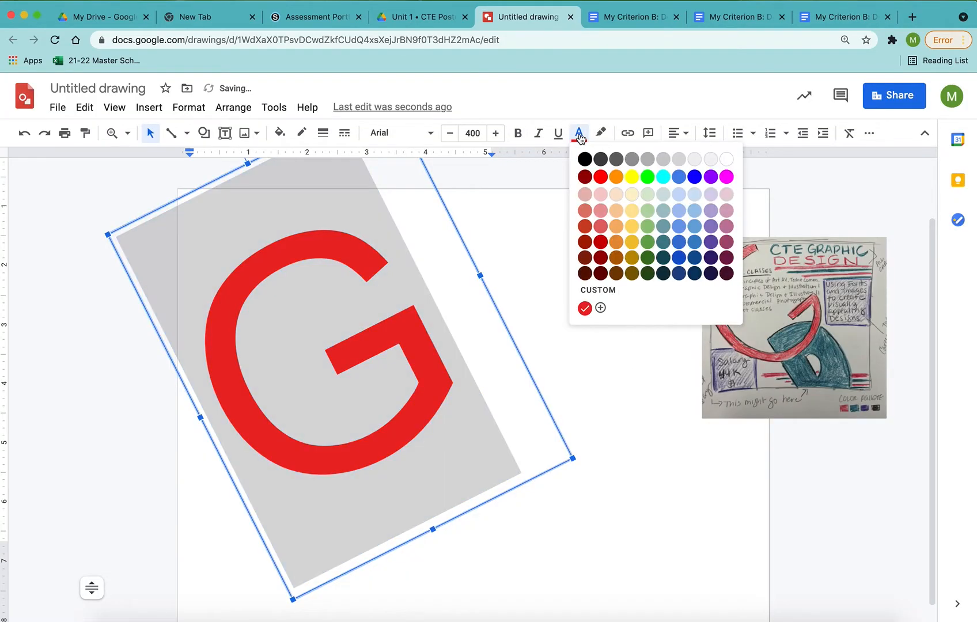
{"action": "left_click", "coordinate": [640, 376]}
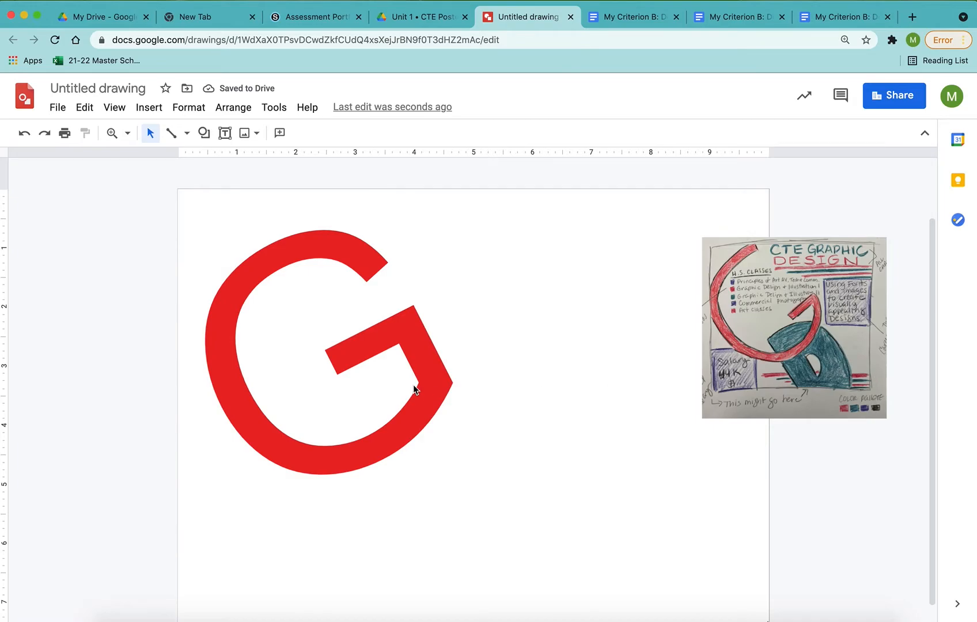
{"action": "left_click", "coordinate": [305, 257]}
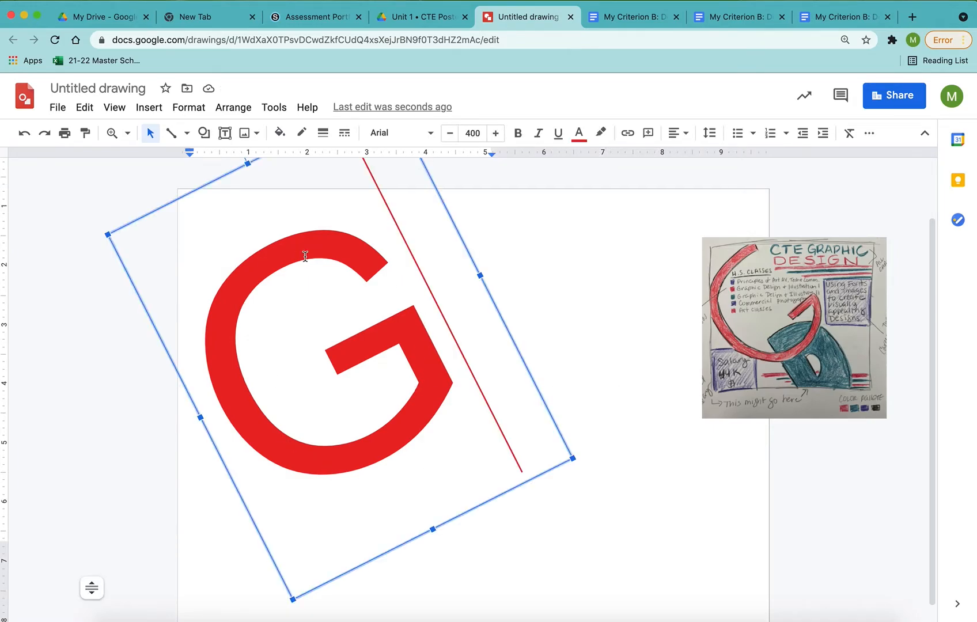
{"action": "left_click", "coordinate": [72, 263]}
{"action": "scroll", "coordinate": [492, 429], "scroll_direction": "down", "scroll_amount": 1}
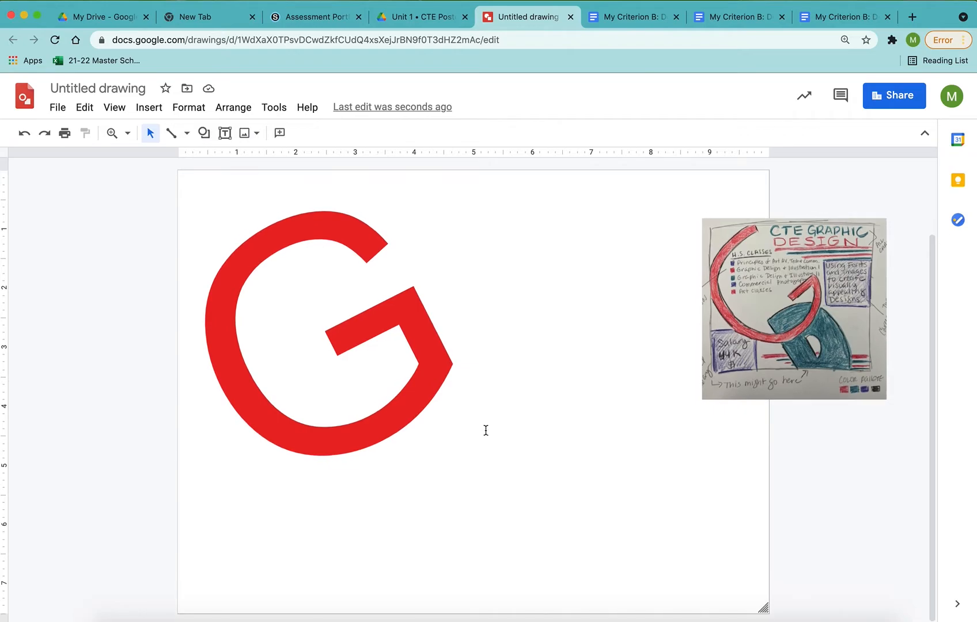
{"action": "left_click", "coordinate": [430, 339]}
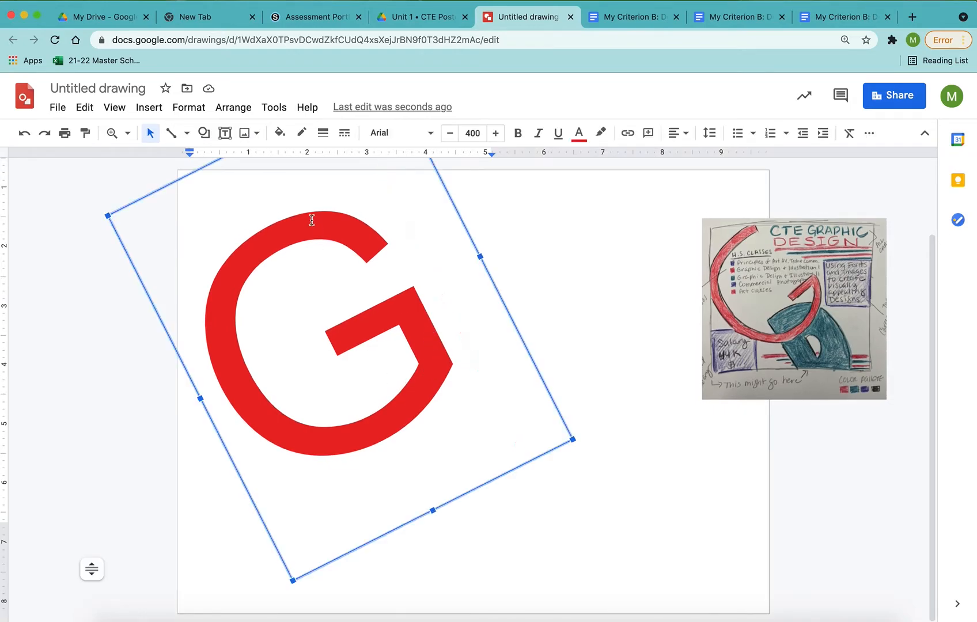
- Nudge the red letter G slightly up and right to fine-tune its place in the canvas's upper-left area
{"action": "left_click_drag", "start_coordinate": [123, 207], "coordinate": [132, 194]}
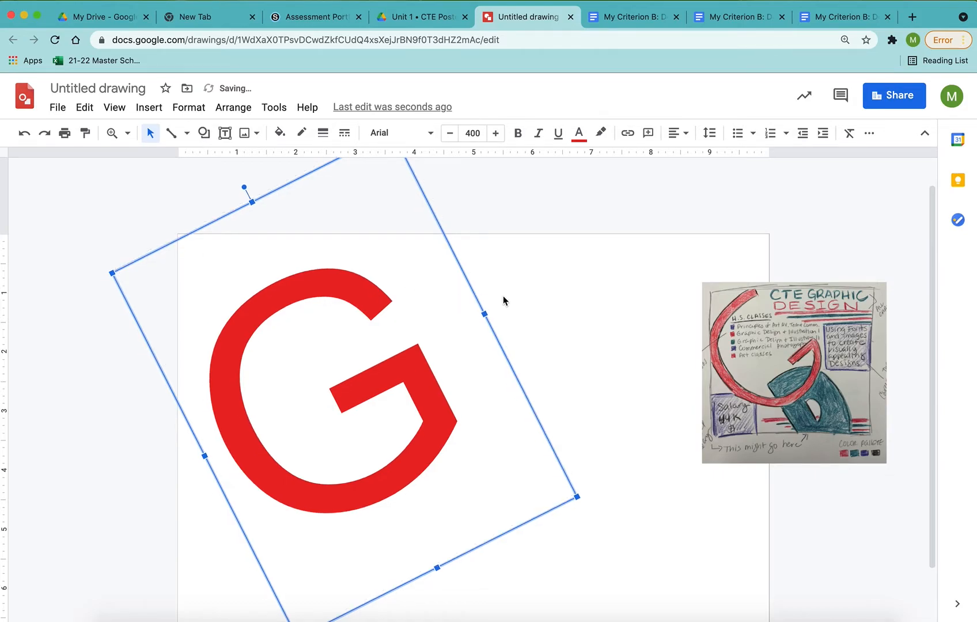
{"action": "key", "text": "Right"}
{"action": "key", "text": "Right"}
{"action": "key", "text": "Right"}
{"action": "key", "text": "Right"}
{"action": "key", "text": "Right"}
{"action": "key", "text": "Right"}
{"action": "key", "text": "Right"}
{"action": "key", "text": "Right"}
{"action": "key", "text": "Up"}
{"action": "key", "text": "Up"}
{"action": "key", "text": "Up"}
{"action": "key", "text": "Up"}
{"action": "key", "text": "Up"}
{"action": "key", "text": "Up"}
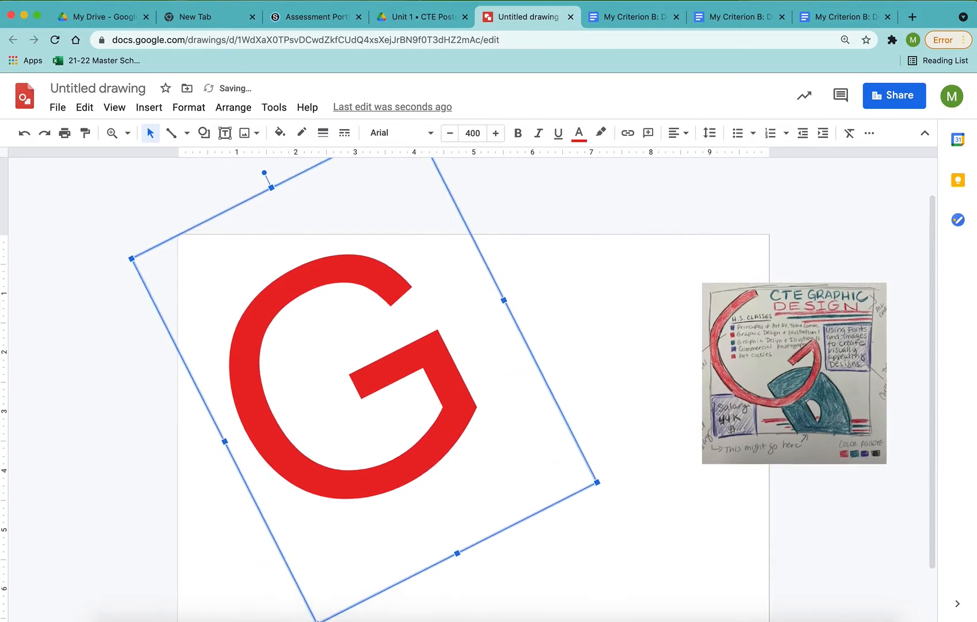
{"action": "key", "text": "Left"}
{"action": "key", "text": "Left"}
{"action": "key", "text": "Left"}
{"action": "key", "text": "Left"}
{"action": "key", "text": "Left"}
{"action": "key", "text": "Left"}
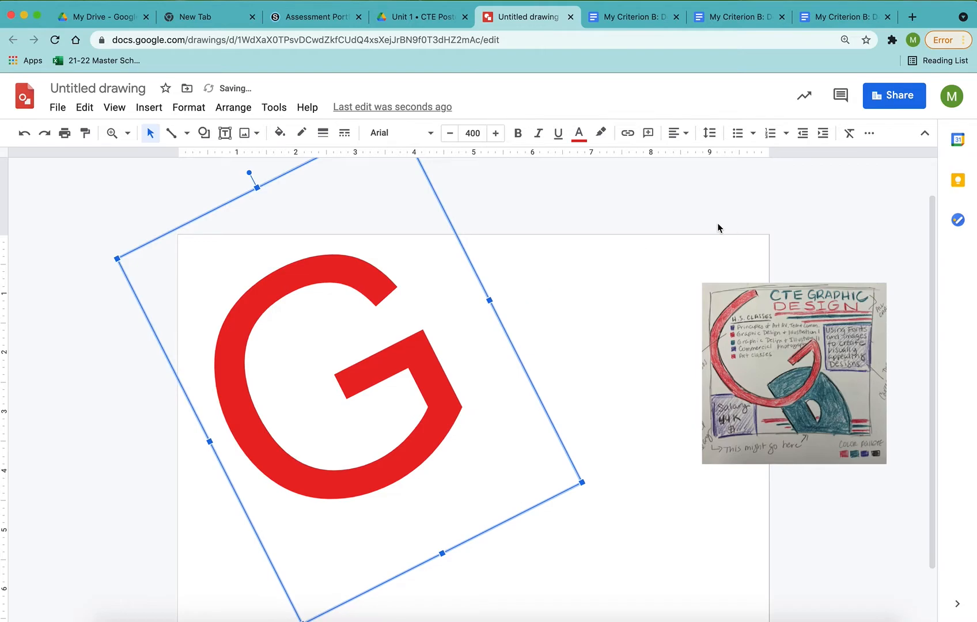
{"action": "left_click", "coordinate": [661, 219]}
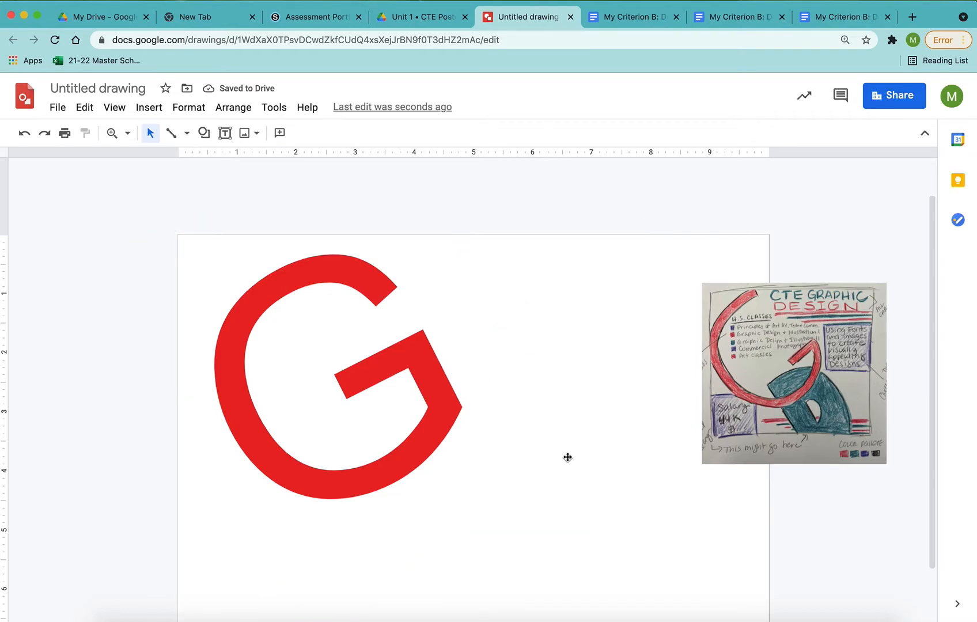
- Move the mockup image farther right so that it clears most of the canvas
{"action": "scroll", "coordinate": [568, 433], "scroll_direction": "down", "scroll_amount": 3}
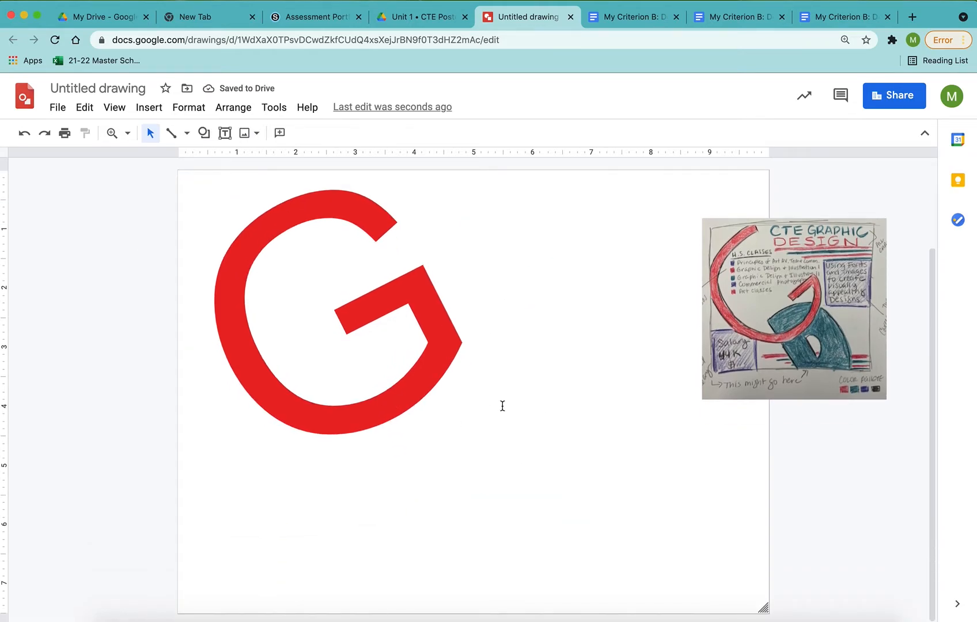
{"action": "scroll", "coordinate": [407, 240], "scroll_direction": "up", "scroll_amount": 2}
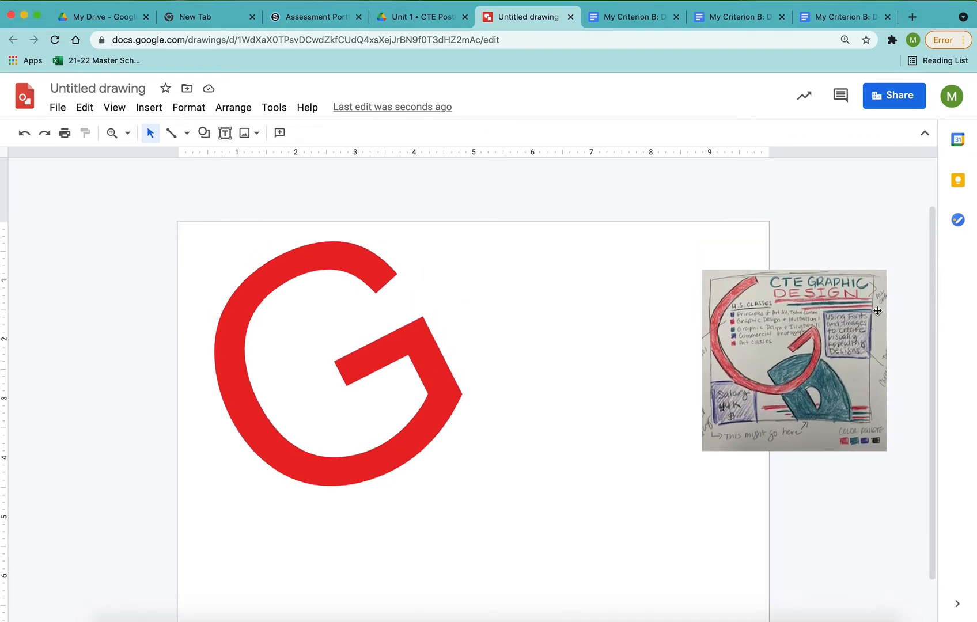
{"action": "left_click_drag", "start_coordinate": [793, 286], "coordinate": [819, 329]}
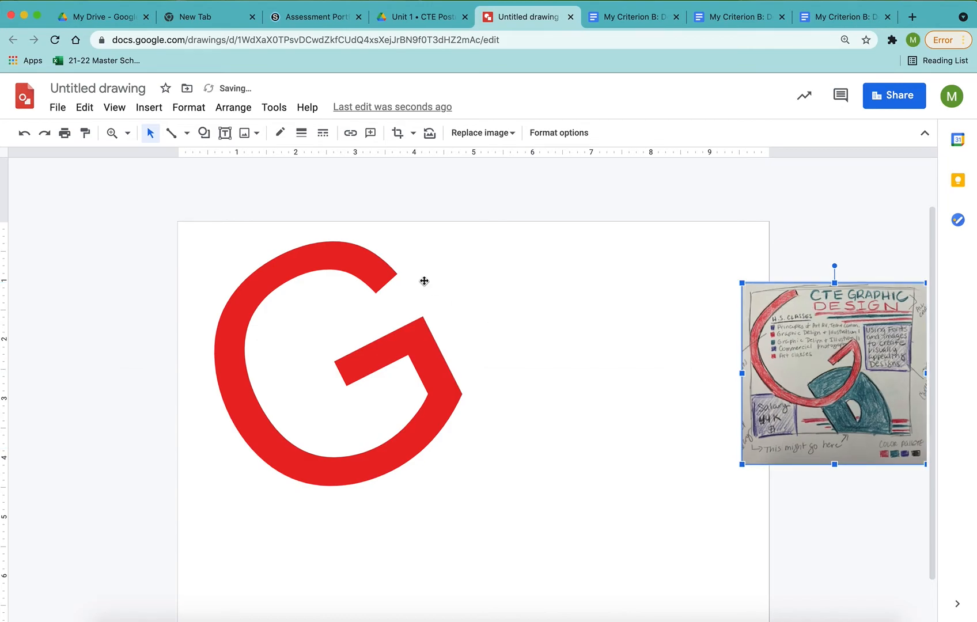
- Add a text box reading "CTE GRAPHIC" near the canvas's top, to the right of the letter G
{"action": "left_click", "coordinate": [225, 133]}
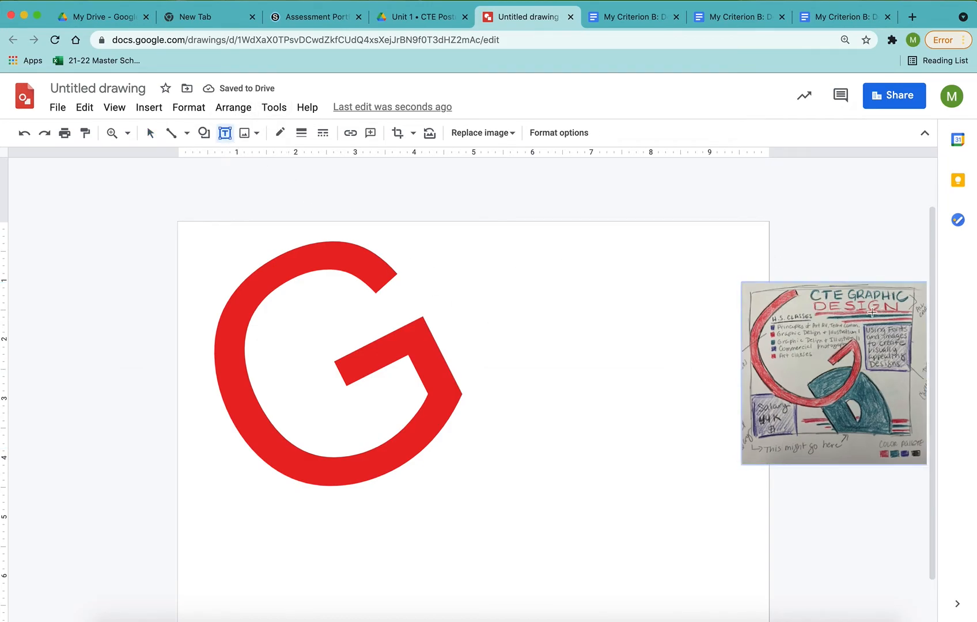
{"action": "left_click", "coordinate": [459, 245]}
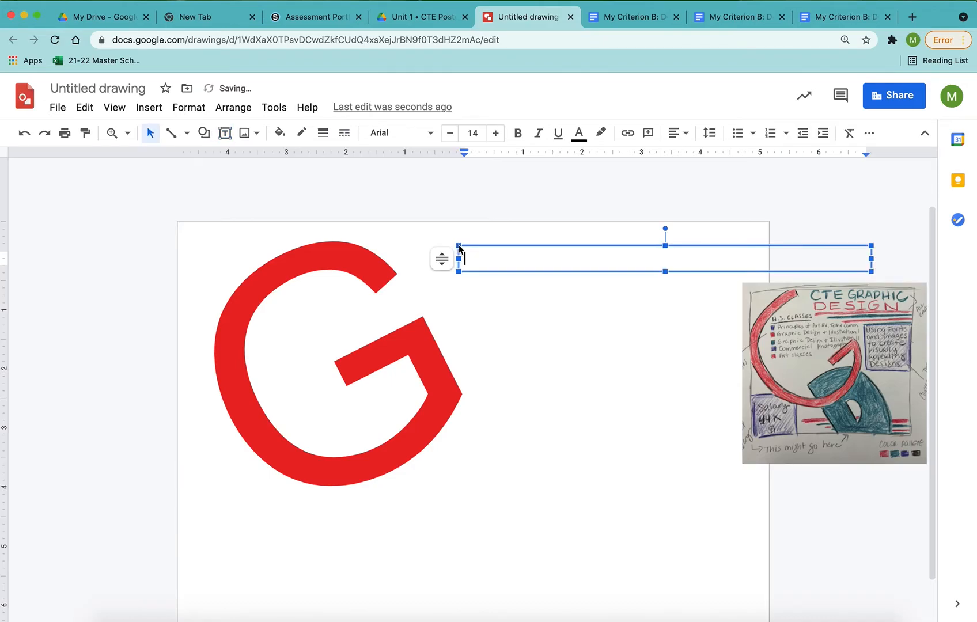
{"action": "type", "text": "CTE GRAPHIC"}
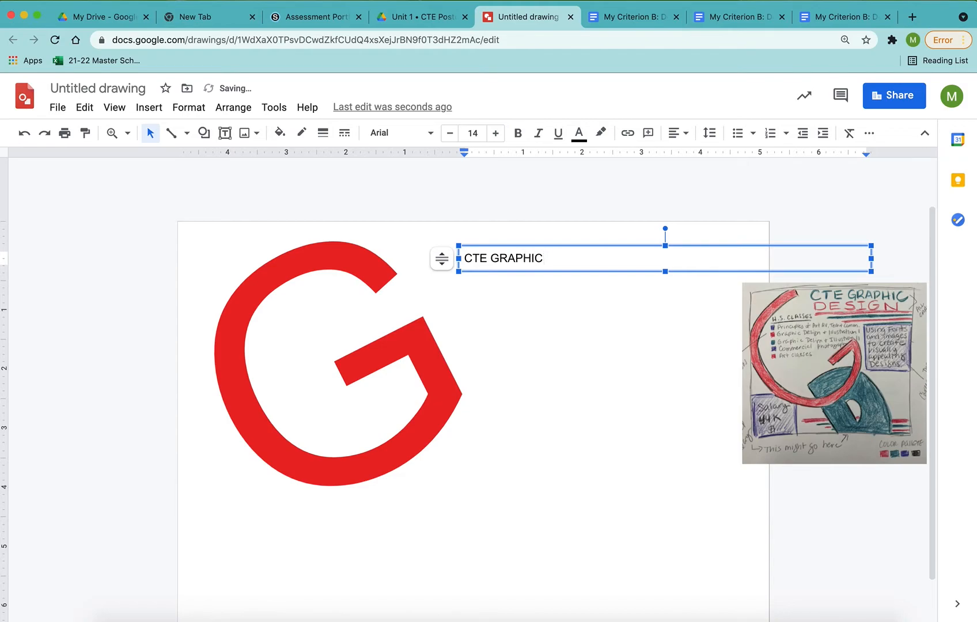
- Set the CTE GRAPHIC title to 47-point Arial and deselect it
{"action": "left_click_drag", "start_coordinate": [558, 260], "coordinate": [458, 255]}
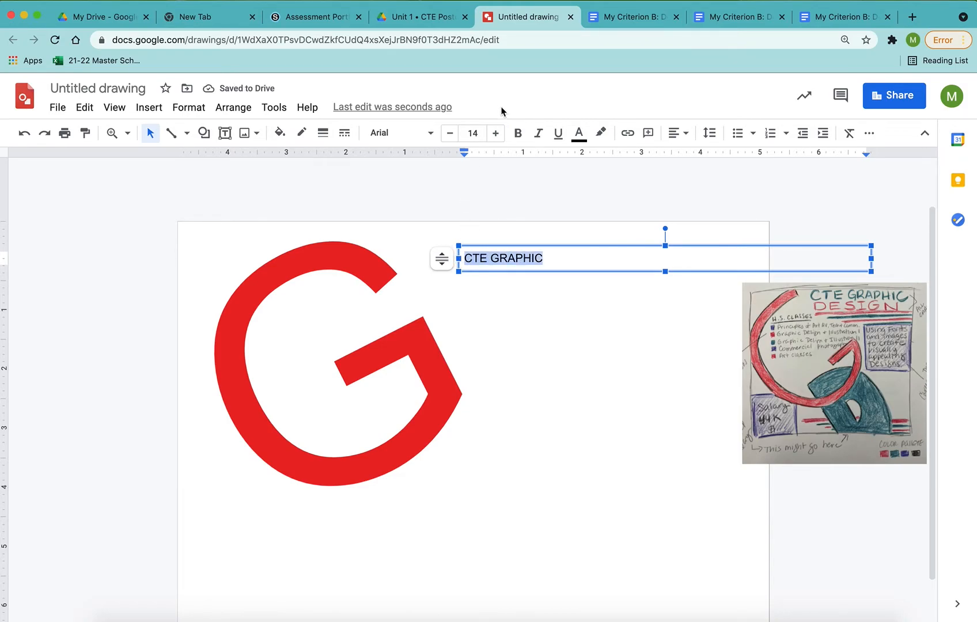
{"action": "left_click", "coordinate": [496, 133]}
{"action": "left_click", "coordinate": [496, 134]}
{"action": "left_click", "coordinate": [496, 134]}
{"action": "left_click", "coordinate": [495, 133]}
{"action": "left_click", "coordinate": [496, 133]}
{"action": "left_click", "coordinate": [495, 133]}
{"action": "left_click", "coordinate": [495, 133]}
{"action": "left_click", "coordinate": [496, 133]}
{"action": "left_click", "coordinate": [496, 133]}
{"action": "left_click", "coordinate": [496, 133]}
{"action": "left_click", "coordinate": [496, 133]}
{"action": "left_click", "coordinate": [496, 133]}
{"action": "left_click", "coordinate": [496, 133]}
{"action": "left_click", "coordinate": [495, 133]}
{"action": "left_click", "coordinate": [495, 133]}
{"action": "left_click", "coordinate": [495, 133]}
{"action": "left_click", "coordinate": [495, 134]}
{"action": "left_click", "coordinate": [496, 133]}
{"action": "left_click", "coordinate": [496, 133]}
{"action": "left_click", "coordinate": [496, 133]}
{"action": "left_click", "coordinate": [495, 133]}
{"action": "left_click", "coordinate": [495, 133]}
{"action": "left_click", "coordinate": [495, 134]}
{"action": "left_click", "coordinate": [496, 133]}
{"action": "left_click", "coordinate": [496, 134]}
{"action": "left_click", "coordinate": [495, 133]}
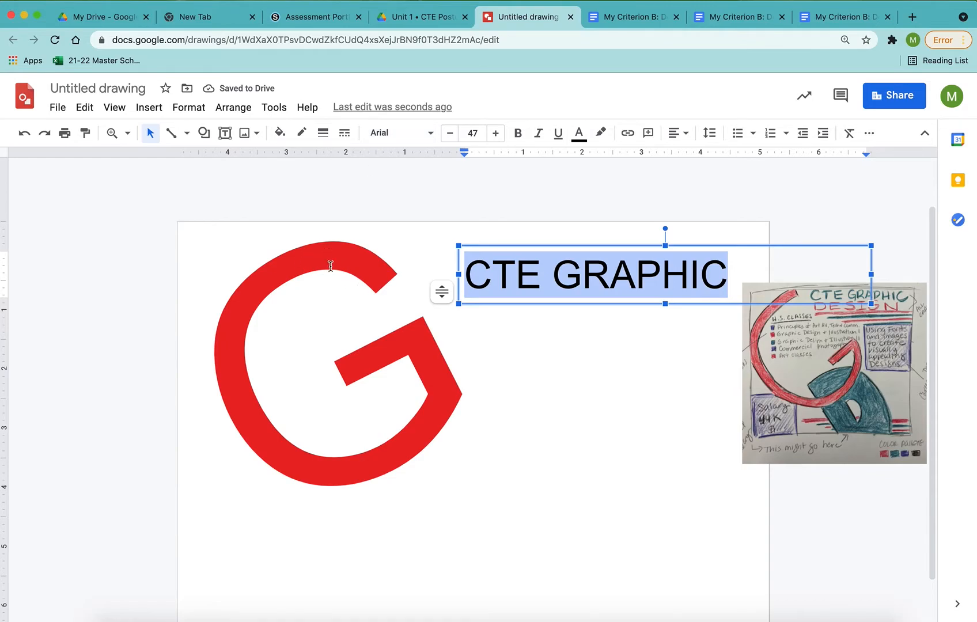
{"action": "left_click", "coordinate": [431, 134]}
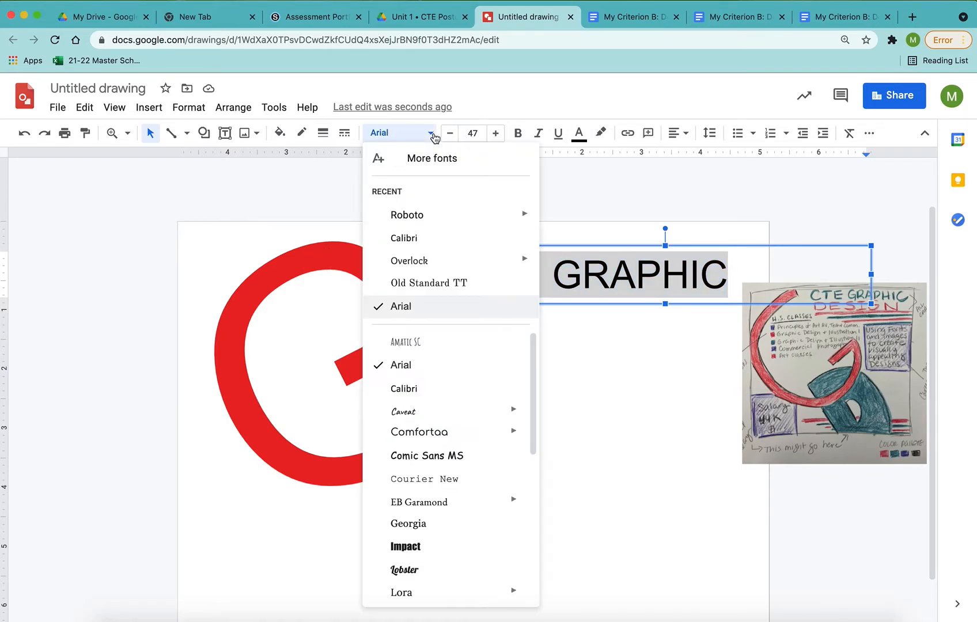
{"action": "left_click", "coordinate": [421, 365]}
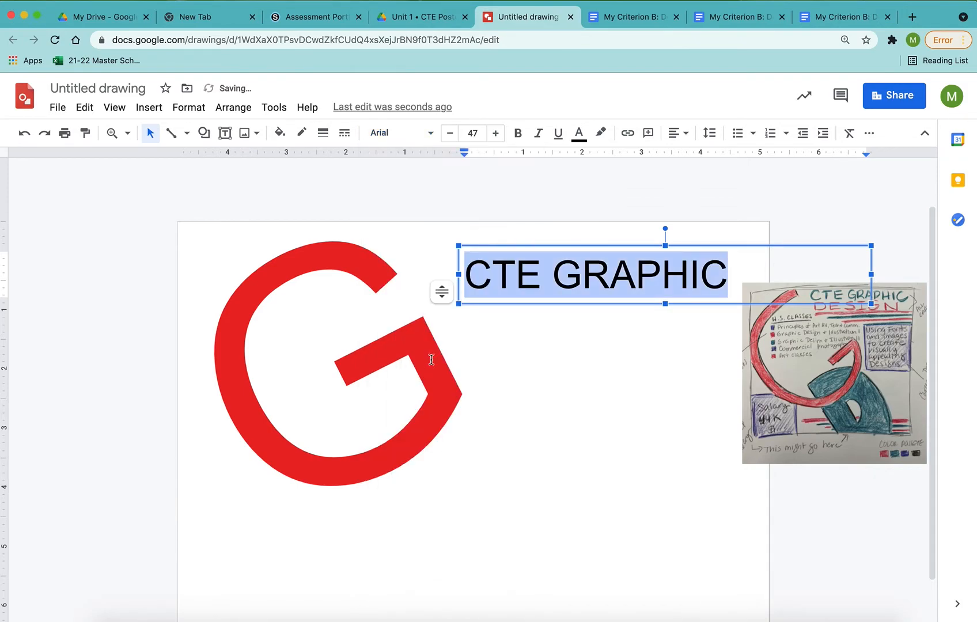
{"action": "left_click", "coordinate": [765, 202]}
{"action": "left_click", "coordinate": [696, 288]}
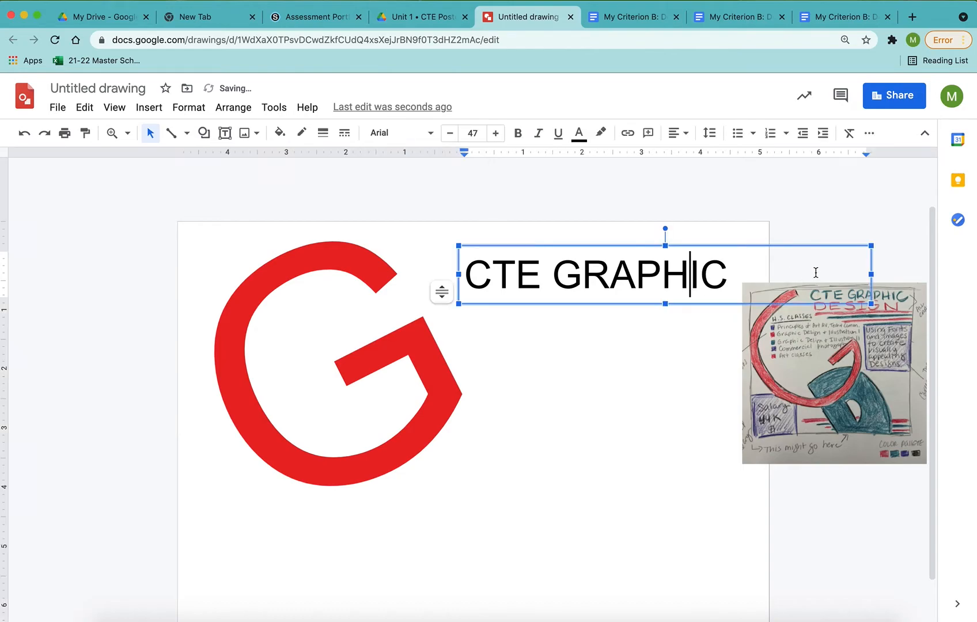
{"action": "left_click", "coordinate": [828, 229]}
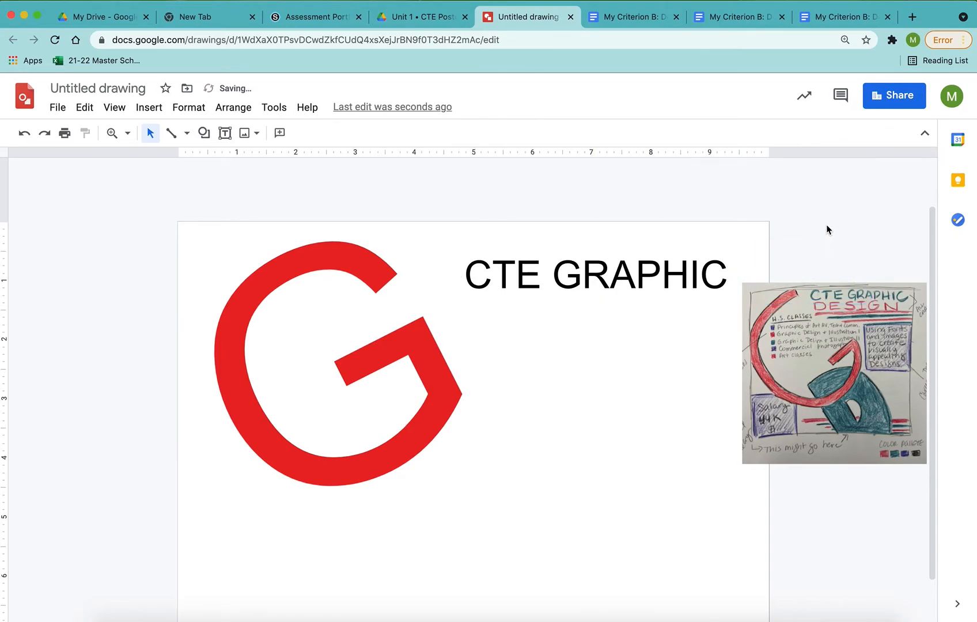
- Add a second text box reading "DESIGN" directly below the CTE GRAPHIC title
{"action": "left_click", "coordinate": [225, 133]}
{"action": "left_click", "coordinate": [472, 299]}
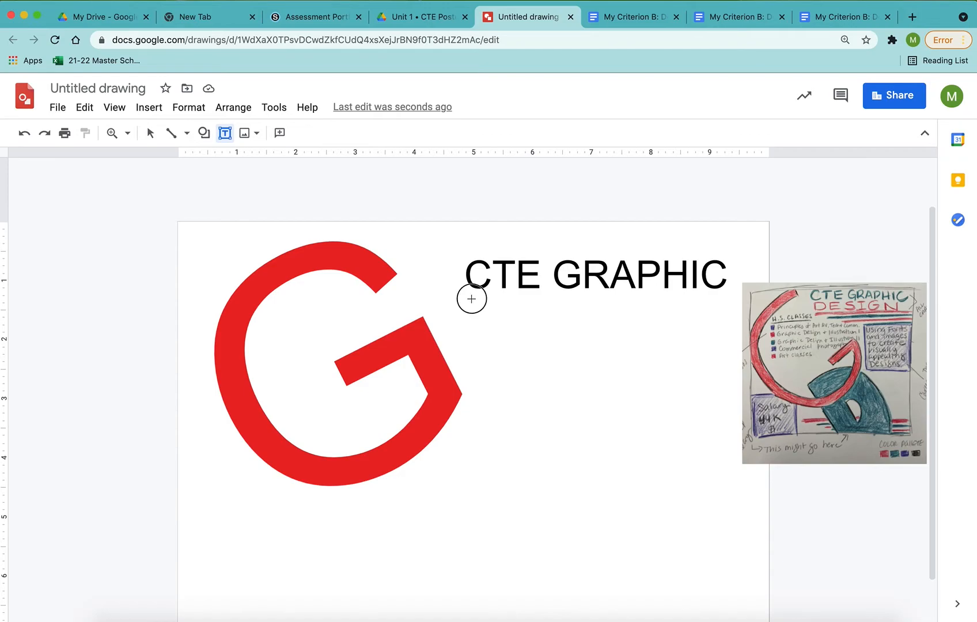
{"action": "type", "text": "DESIGN"}
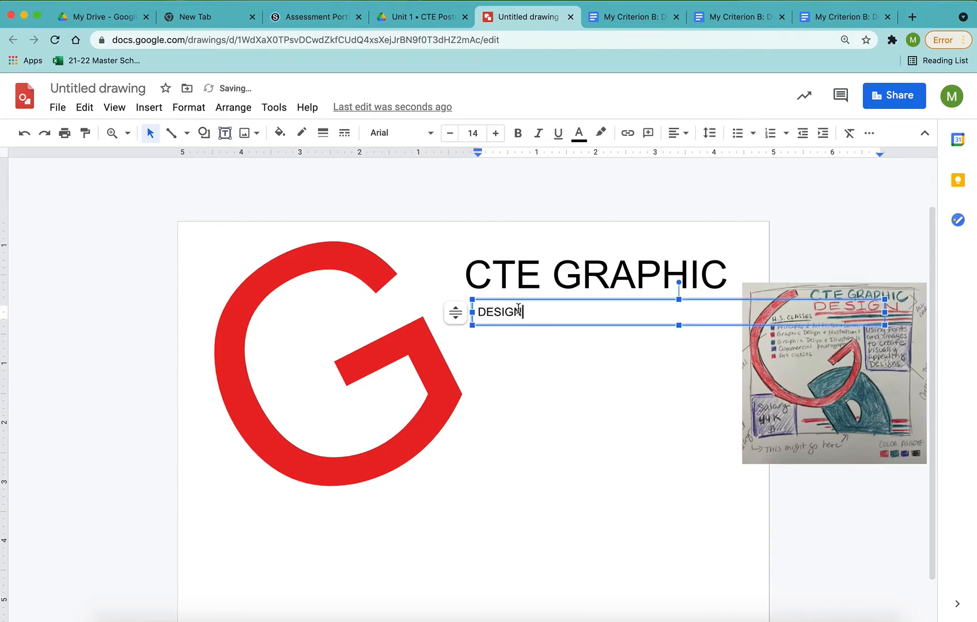
- Enlarge the word DESIGN to 44 points
{"action": "left_click_drag", "start_coordinate": [538, 309], "coordinate": [471, 310]}
{"action": "key", "text": "super+shift+period"}
{"action": "key", "text": "super+shift+period"}
{"action": "key", "text": "super+shift+period"}
{"action": "key", "text": "super+shift+period"}
{"action": "key", "text": "super+shift+period"}
{"action": "key", "text": "super+shift+period"}
{"action": "key", "text": "super+shift+period"}
{"action": "key", "text": "super+shift+period"}
{"action": "key", "text": "super+shift+period"}
{"action": "key", "text": "super+shift+period"}
{"action": "key", "text": "super+shift+period"}
{"action": "key", "text": "super+shift+period"}
{"action": "key", "text": "super+shift+period"}
{"action": "key", "text": "super+shift+period"}
{"action": "key", "text": "super+shift+period"}
{"action": "key", "text": "super+shift+period"}
{"action": "key", "text": "super+shift+period"}
{"action": "key", "text": "super+shift+period"}
{"action": "key", "text": "super+shift+period"}
{"action": "key", "text": "super+shift+period"}
{"action": "key", "text": "super+shift+period"}
{"action": "key", "text": "super+shift+period"}
{"action": "key", "text": "super+shift+period"}
{"action": "key", "text": "super+shift+period"}
{"action": "key", "text": "super+shift+period"}
{"action": "key", "text": "super+shift+period"}
{"action": "key", "text": "super+shift+period"}
{"action": "key", "text": "super+shift+period"}
{"action": "key", "text": "super+shift+period"}
{"action": "key", "text": "super+shift+period"}
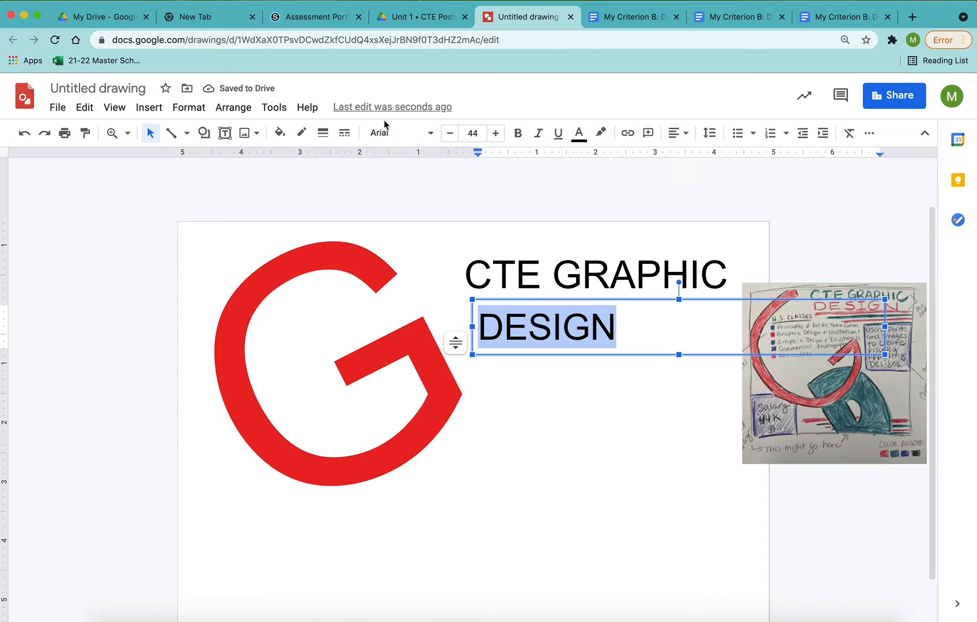
- Insert a space between each letter of DESIGN and narrow its text box to about 3.9 inches
{"action": "left_click", "coordinate": [514, 316]}
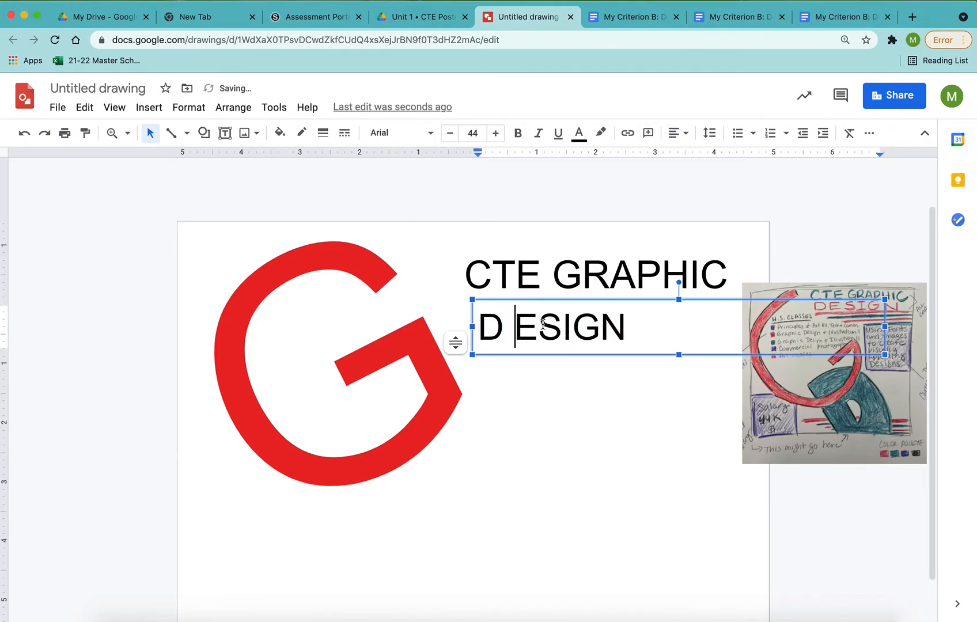
{"action": "left_click", "coordinate": [540, 336]}
{"action": "left_click", "coordinate": [572, 336]}
{"action": "left_click", "coordinate": [591, 336]}
{"action": "left_click", "coordinate": [634, 332]}
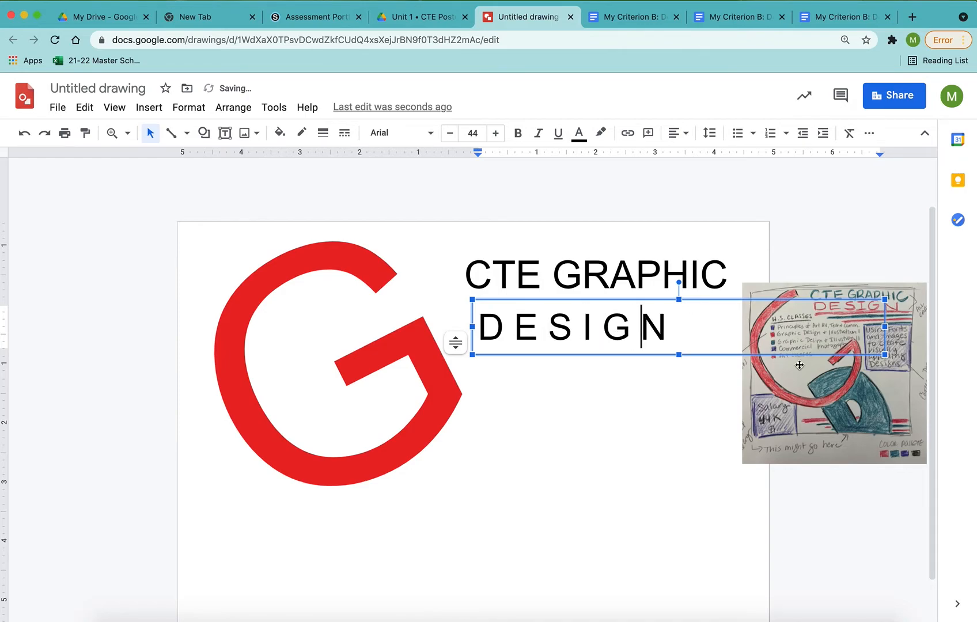
{"action": "left_click_drag", "start_coordinate": [885, 354], "coordinate": [703, 354]}
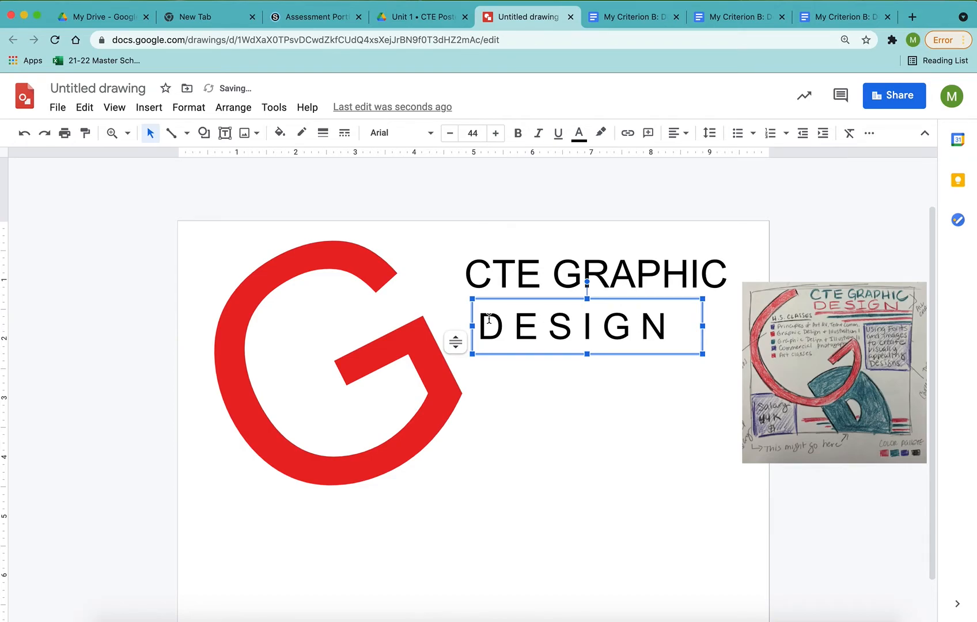
- Try Roboto on the spaced word DESIGN, then set its font to EB Garamond Bold
{"action": "left_click_drag", "start_coordinate": [483, 320], "coordinate": [689, 322]}
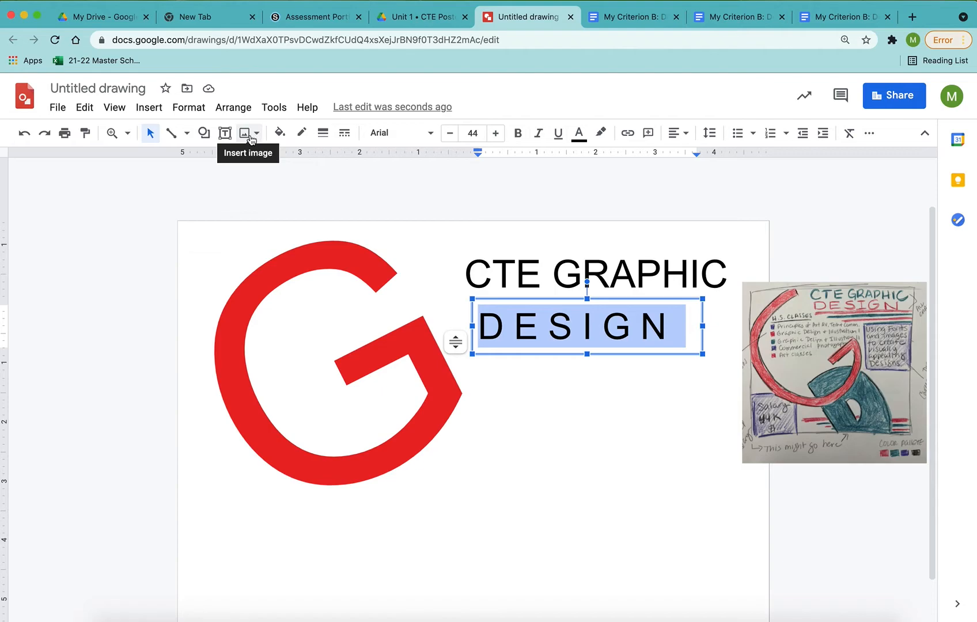
{"action": "left_click", "coordinate": [430, 137]}
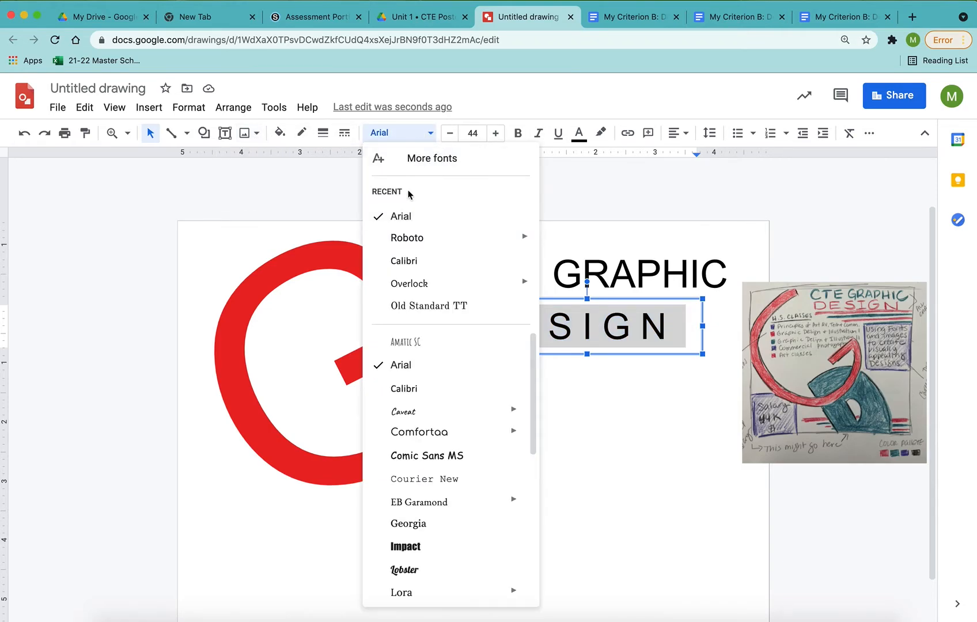
{"action": "left_click", "coordinate": [414, 239]}
{"action": "left_click", "coordinate": [432, 136]}
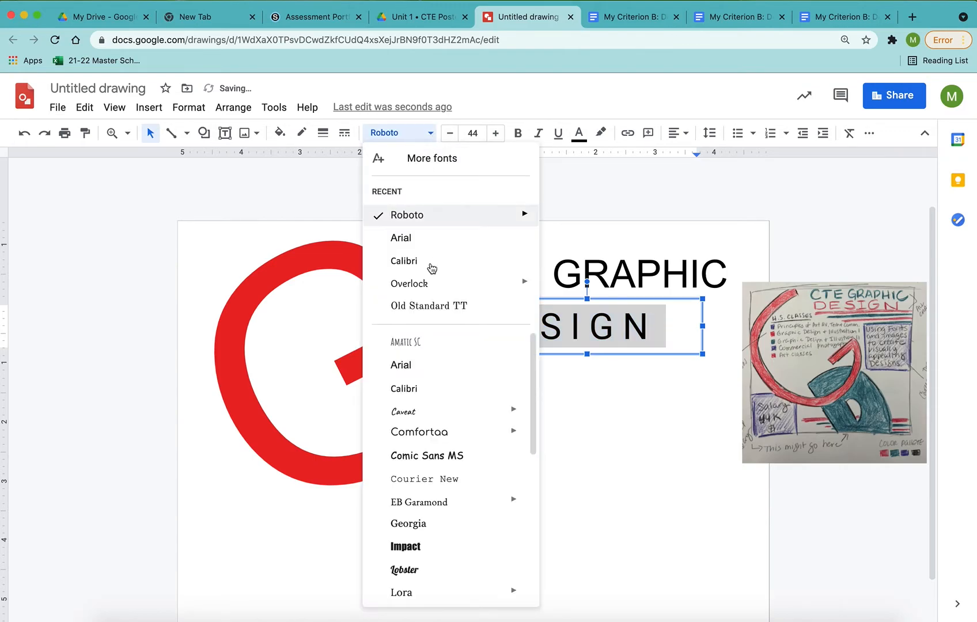
{"action": "scroll", "coordinate": [427, 447], "scroll_direction": "down", "scroll_amount": 3}
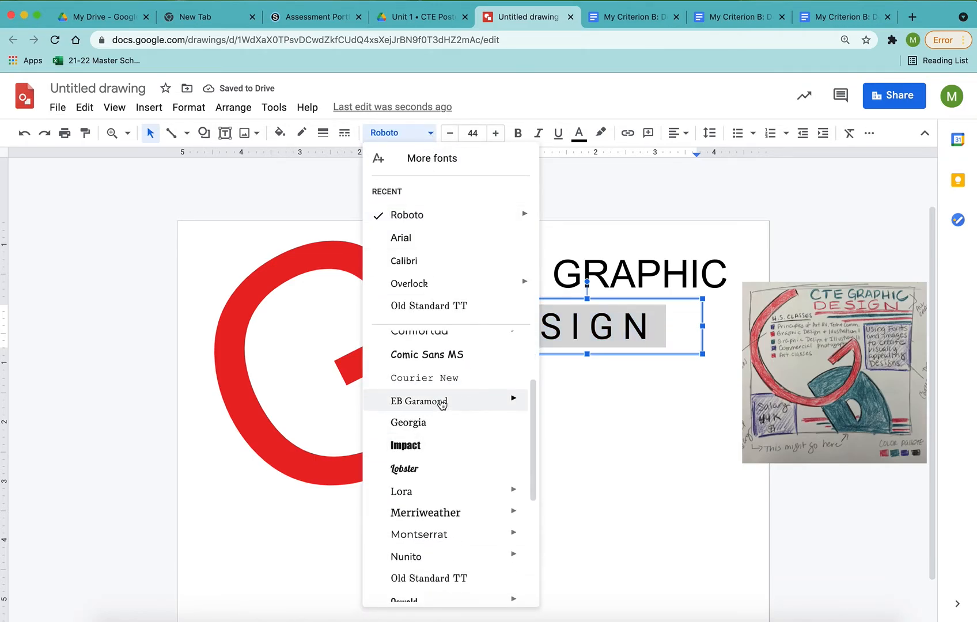
{"action": "mouse_move", "coordinate": [514, 402]}
{"action": "left_click", "coordinate": [567, 475]}
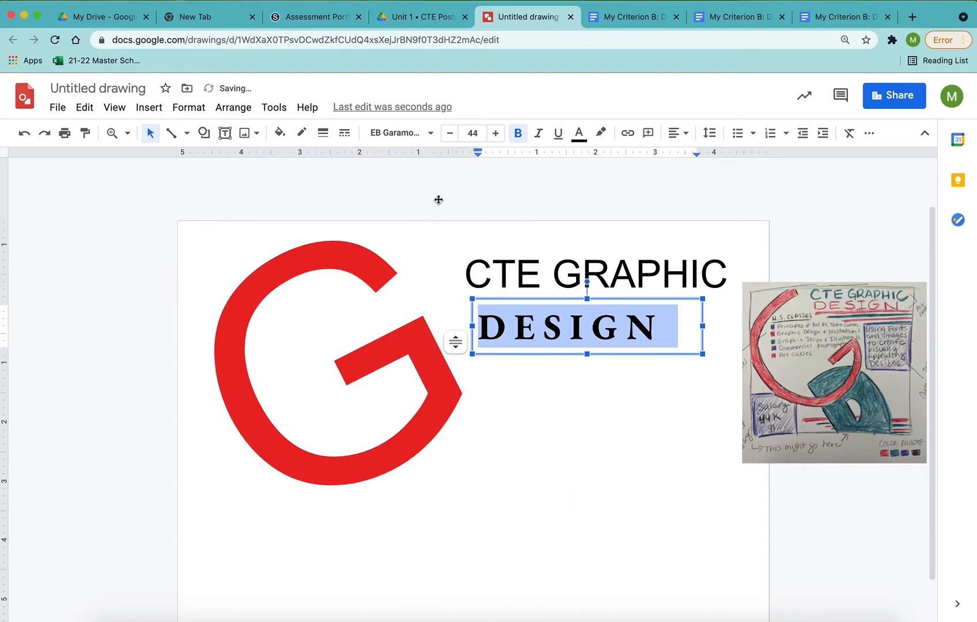
- Enlarge DESIGN to 56 points and widen its text box to about 4.5 inches so the word fits on one line
{"action": "key", "text": "super+shift+period"}
{"action": "key", "text": "super+shift+period"}
{"action": "key", "text": "super+shift+period"}
{"action": "key", "text": "super+shift+period"}
{"action": "key", "text": "super+shift+period"}
{"action": "key", "text": "super+shift+period"}
{"action": "key", "text": "super+shift+period"}
{"action": "key", "text": "super+shift+period"}
{"action": "key", "text": "super+shift+period"}
{"action": "key", "text": "super+shift+period"}
{"action": "key", "text": "super+shift+period"}
{"action": "key", "text": "super+shift+period"}
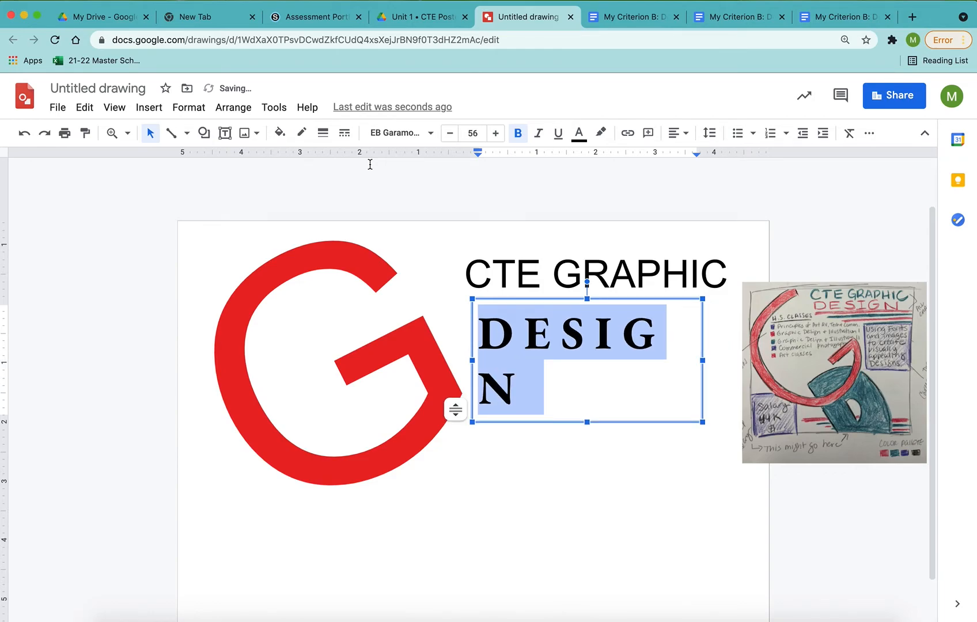
{"action": "left_click_drag", "start_coordinate": [703, 360], "coordinate": [736, 357]}
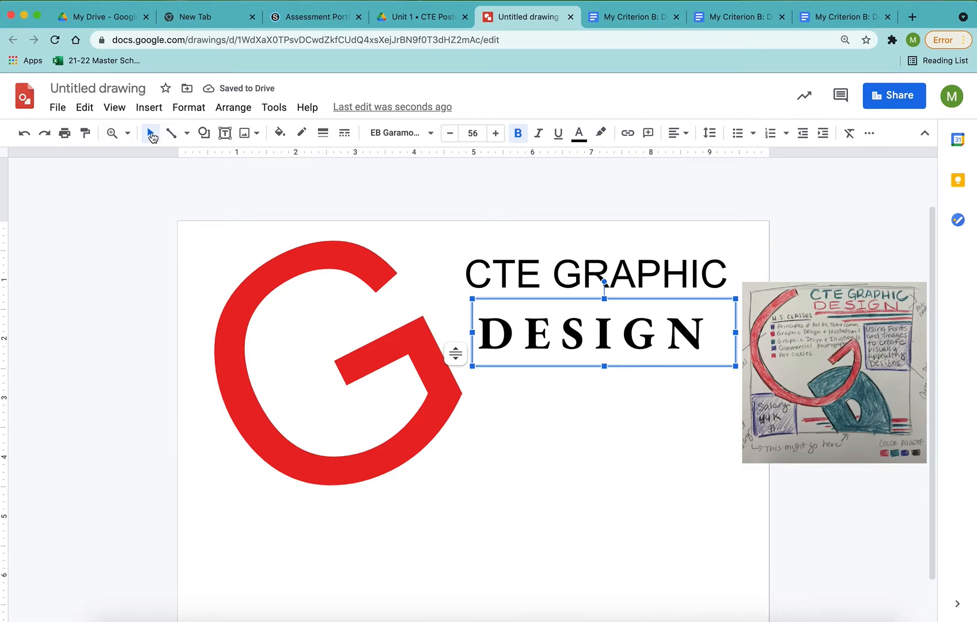
- Move DESIGN up close beneath CTE GRAPHIC and nudge it left to align the two words' left edges
{"action": "left_click", "coordinate": [449, 277]}
{"action": "left_click_drag", "start_coordinate": [545, 319], "coordinate": [541, 275]}
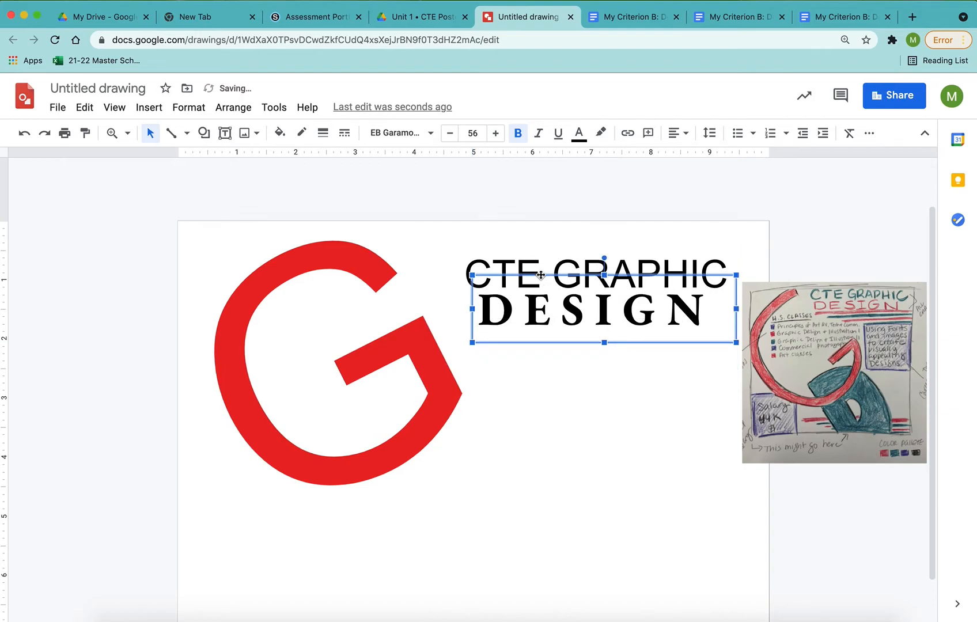
{"action": "key", "text": "Left"}
{"action": "key", "text": "Left"}
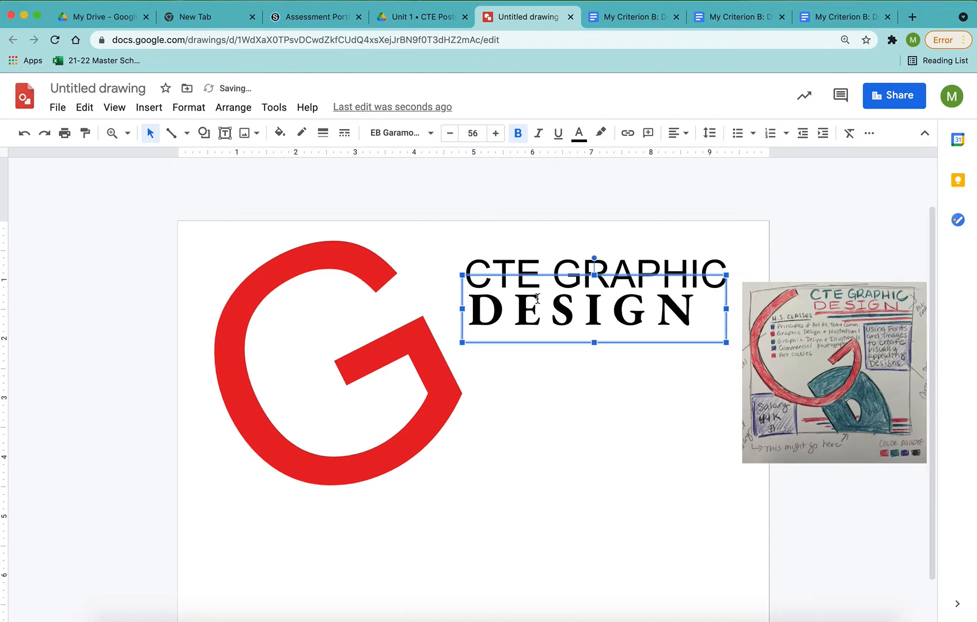
- Enlarge DESIGN to 64 points and widen its text box to about 4.7 inches to match the width of CTE GRAPHIC
{"action": "double_click", "coordinate": [564, 312]}
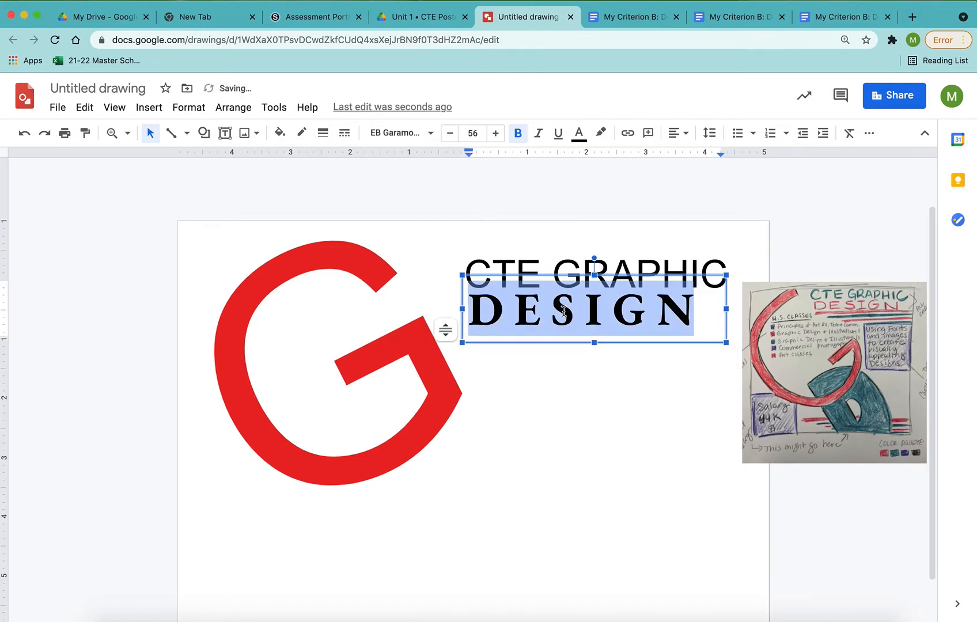
{"action": "key", "text": "super+shift+period"}
{"action": "key", "text": "super+shift+period"}
{"action": "key", "text": "super+shift+period"}
{"action": "key", "text": "super+shift+period"}
{"action": "key", "text": "super+shift+period"}
{"action": "key", "text": "super+shift+period"}
{"action": "key", "text": "super+shift+period"}
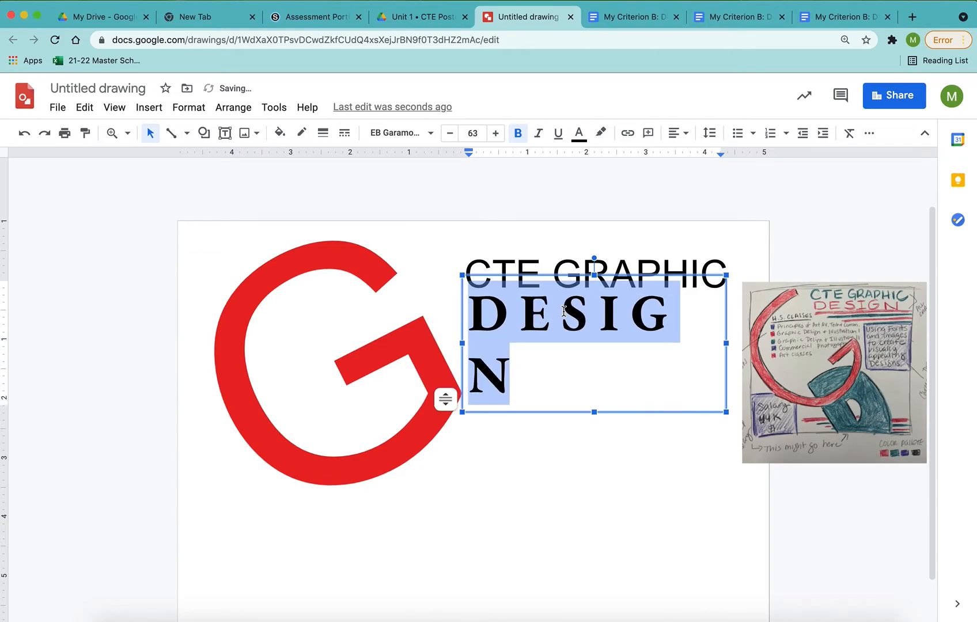
{"action": "key", "text": "super+shift+period"}
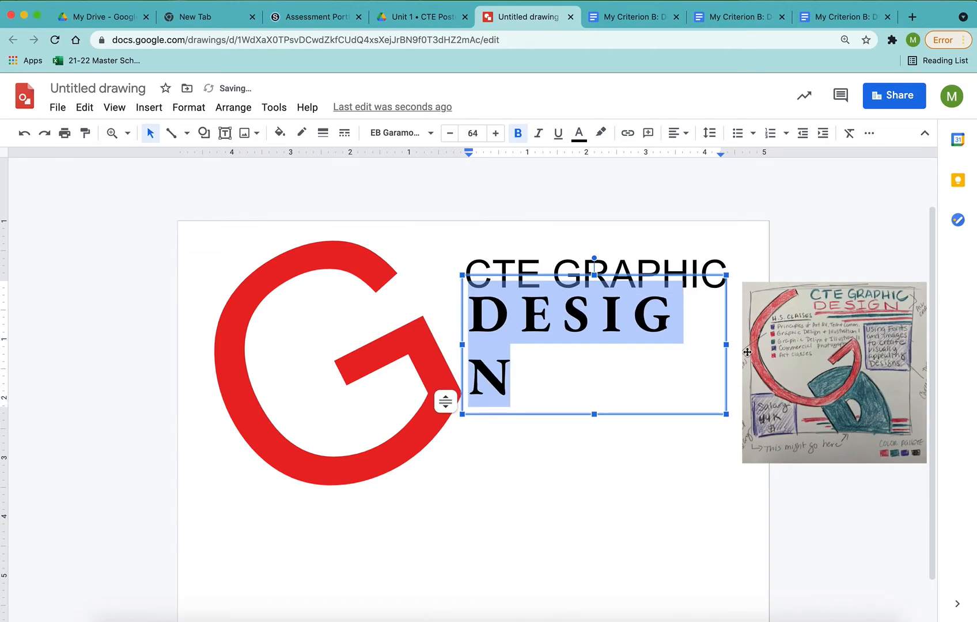
{"action": "left_click_drag", "start_coordinate": [726, 345], "coordinate": [741, 345]}
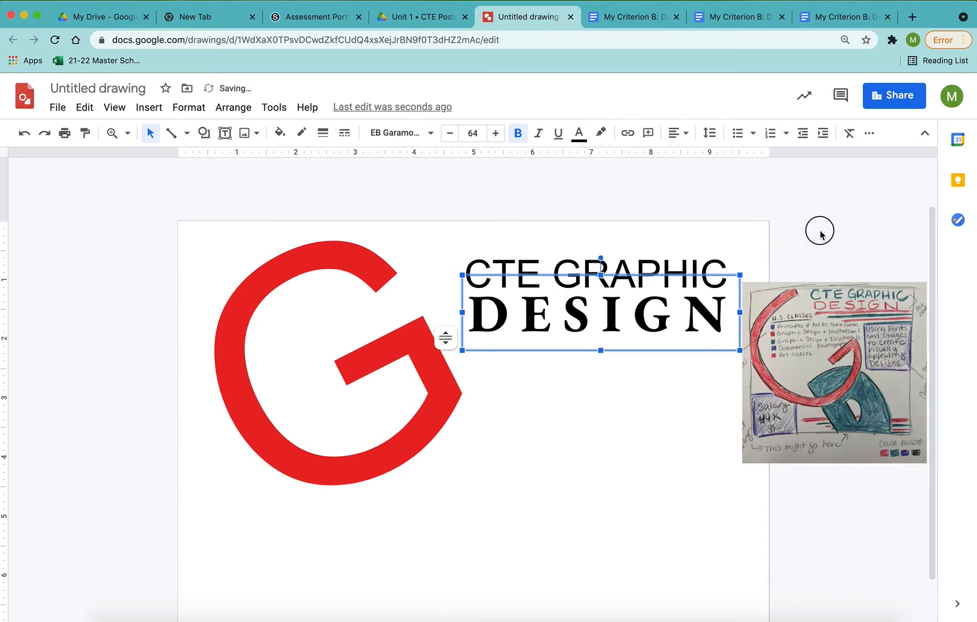
- Color the word DESIGN with the saved custom red that matches the large G
{"action": "left_click", "coordinate": [820, 233]}
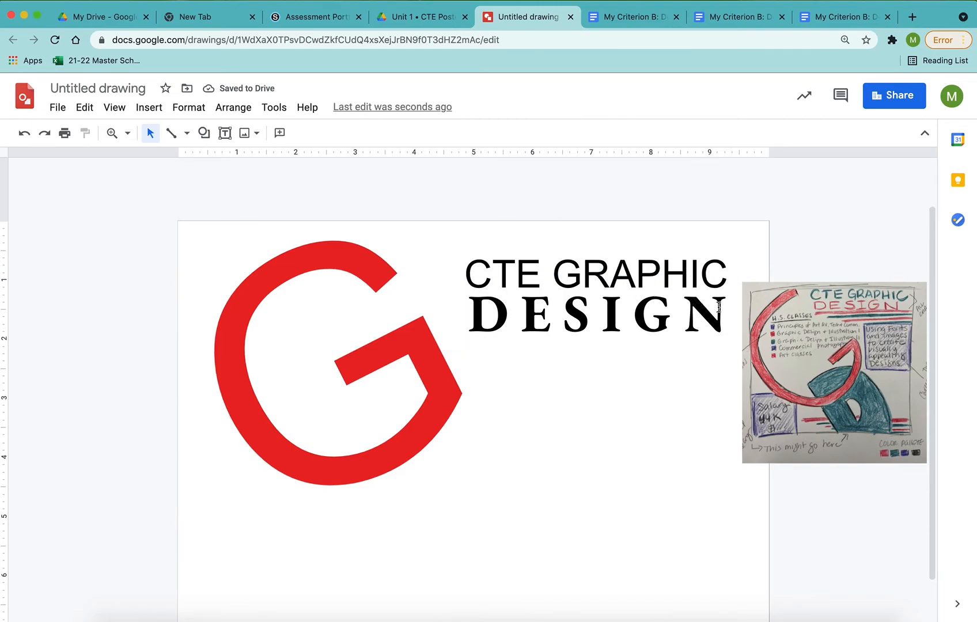
{"action": "left_click_drag", "start_coordinate": [721, 308], "coordinate": [464, 301]}
{"action": "left_click", "coordinate": [578, 134]}
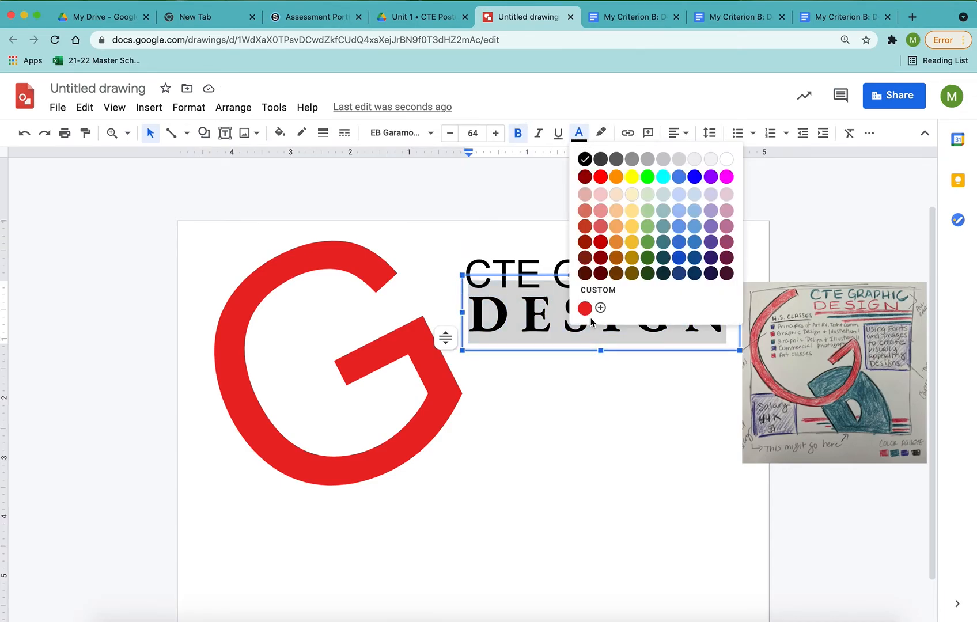
{"action": "left_click", "coordinate": [585, 308]}
- Color CTE GRAPHIC with a new custom teal, hex #26c2ad
{"action": "left_click", "coordinate": [692, 271]}
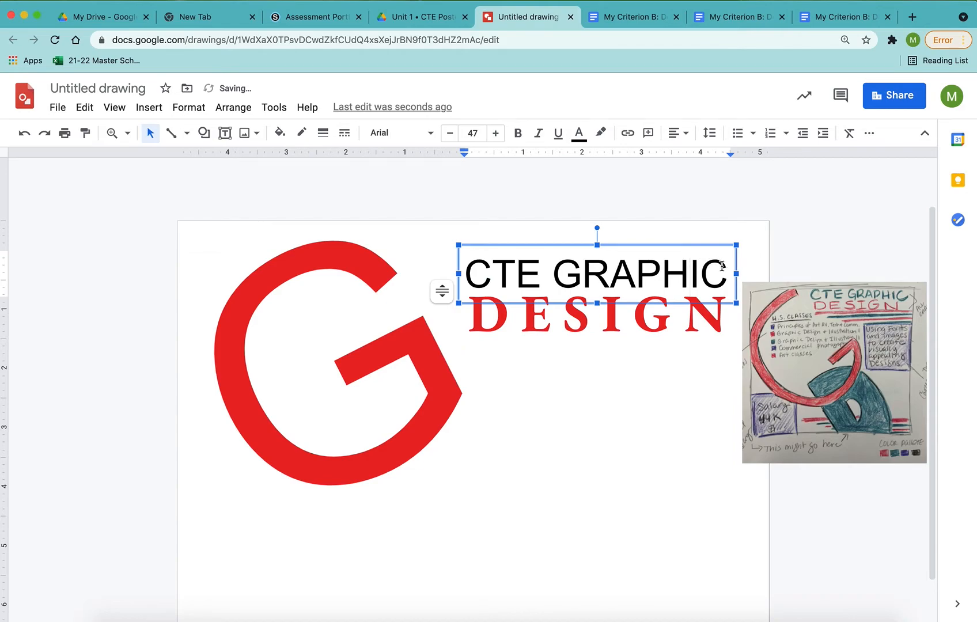
{"action": "left_click_drag", "start_coordinate": [727, 267], "coordinate": [454, 264]}
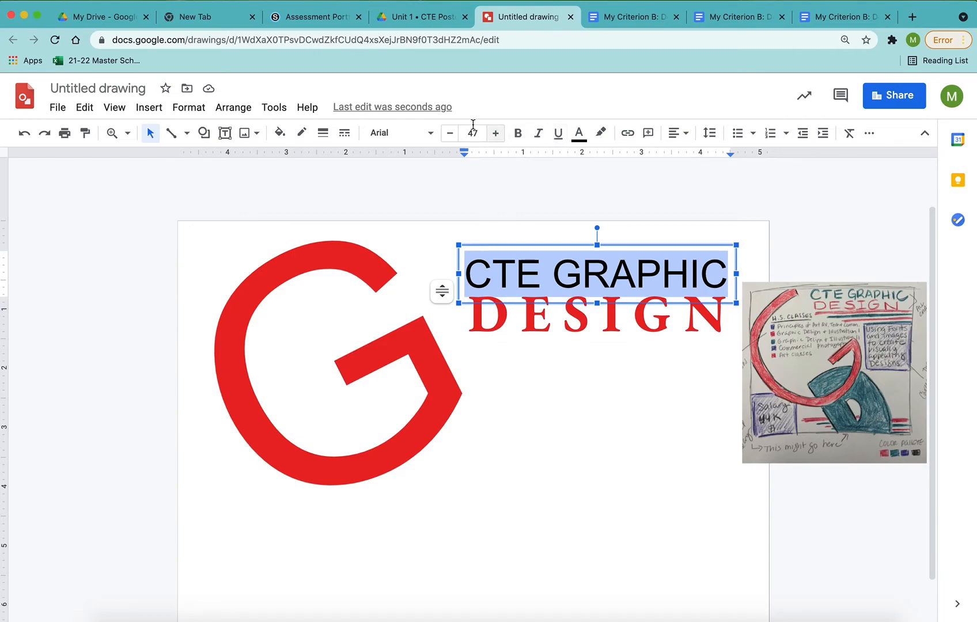
{"action": "left_click", "coordinate": [580, 133]}
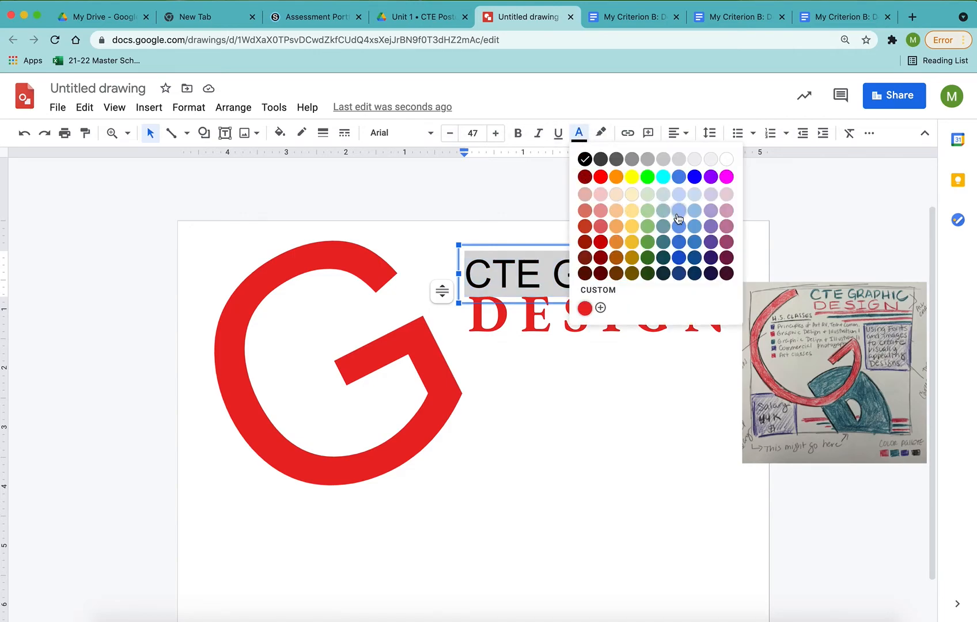
{"action": "left_click", "coordinate": [600, 308]}
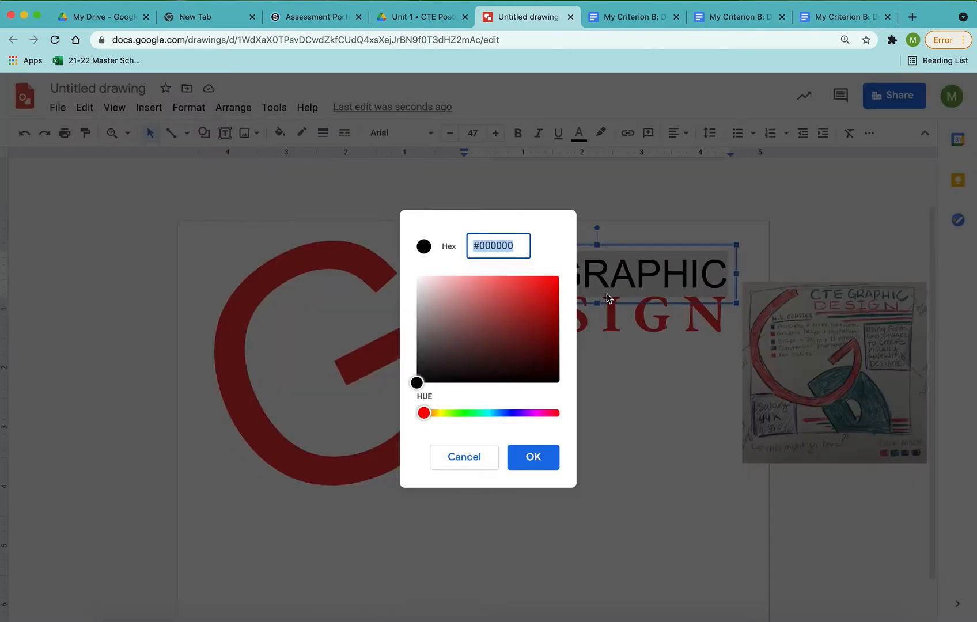
{"action": "left_click", "coordinate": [487, 413]}
{"action": "left_click_drag", "start_coordinate": [441, 414], "coordinate": [486, 414]}
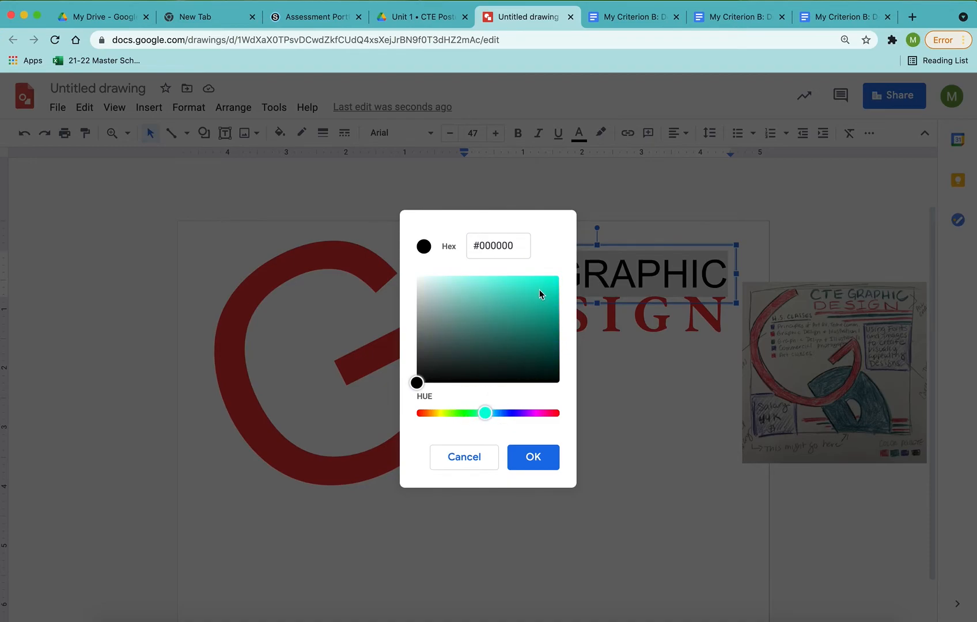
{"action": "left_click", "coordinate": [539, 290]}
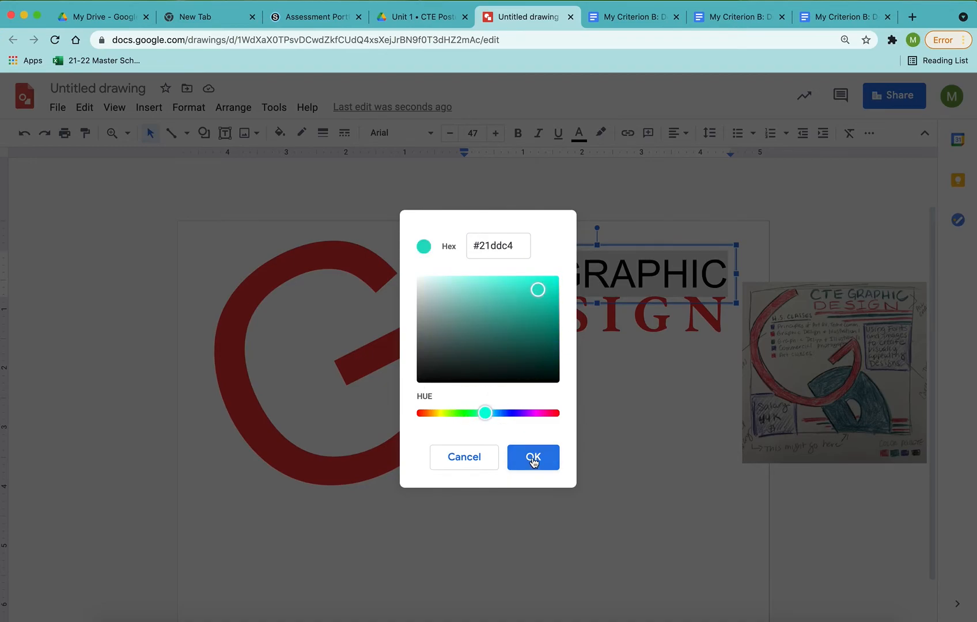
{"action": "left_click", "coordinate": [532, 301]}
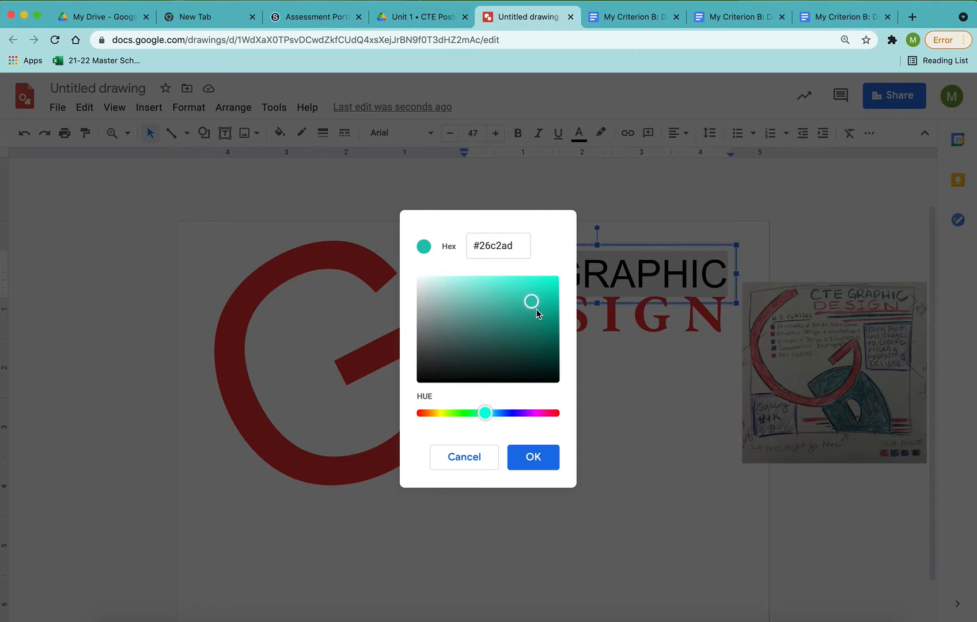
{"action": "left_click", "coordinate": [533, 459]}
{"action": "left_click", "coordinate": [391, 179]}
{"action": "left_click", "coordinate": [809, 225]}
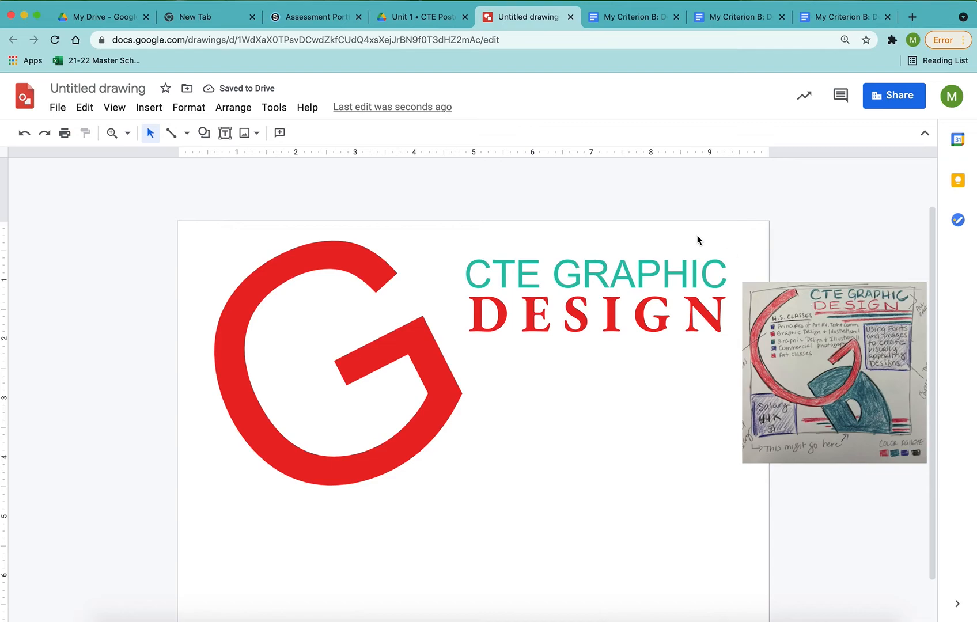
- Group the CTE GRAPHIC and DESIGN text boxes and nudge the group slightly up and left
{"action": "left_click_drag", "start_coordinate": [554, 187], "coordinate": [631, 311]}
{"action": "right_click", "coordinate": [603, 260]}
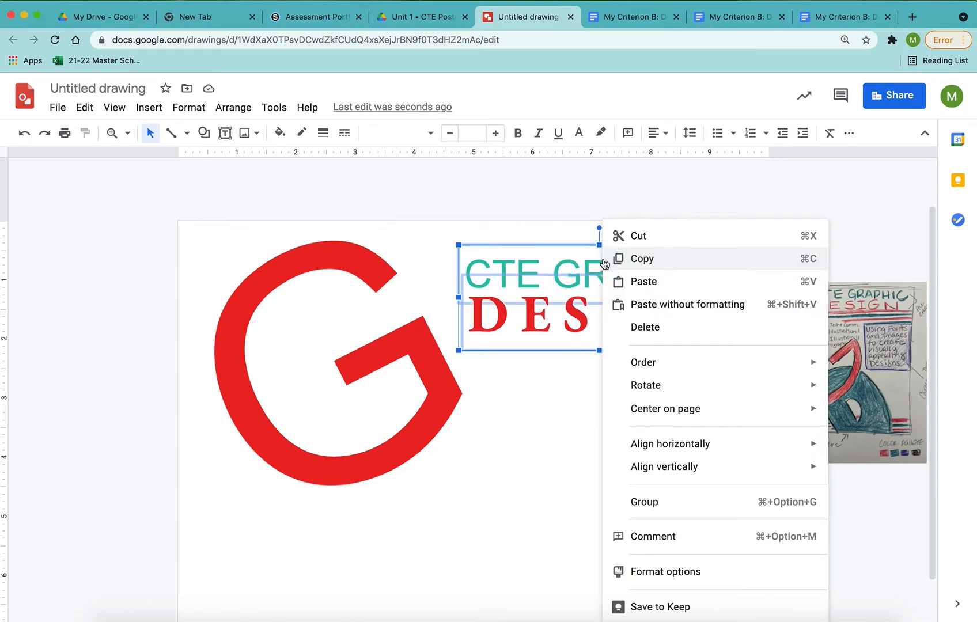
{"action": "left_click", "coordinate": [657, 502]}
{"action": "left_click", "coordinate": [801, 241]}
{"action": "left_click", "coordinate": [641, 283]}
{"action": "mouse_move", "coordinate": [643, 278]}
{"action": "left_mouse_down"}
{"action": "mouse_move", "coordinate": [464, 343]}
{"action": "mouse_move", "coordinate": [461, 356]}
{"action": "mouse_move", "coordinate": [544, 454]}
{"action": "mouse_move", "coordinate": [596, 275]}
{"action": "mouse_move", "coordinate": [609, 269]}
{"action": "left_mouse_up"}
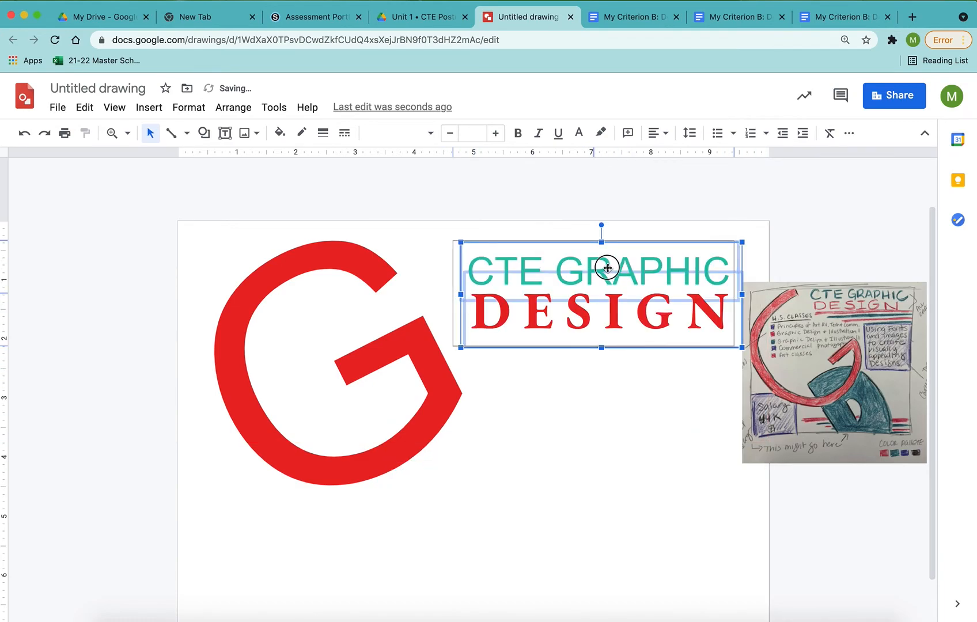
- Move the hand-drawn mockup image down and slightly left, clear of the title at the page's edge
{"action": "left_click", "coordinate": [819, 253]}
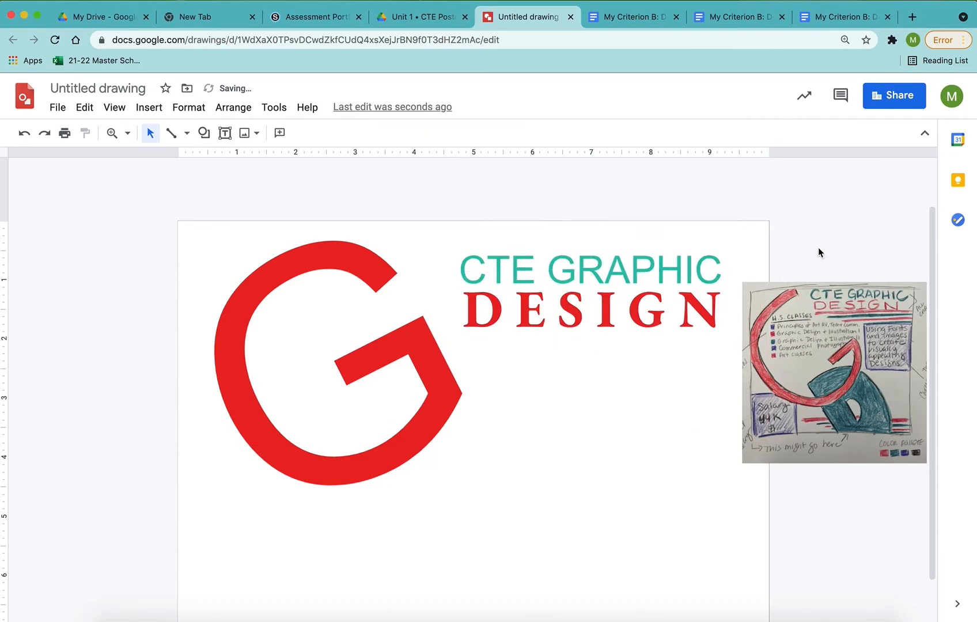
{"action": "left_click_drag", "start_coordinate": [783, 301], "coordinate": [844, 292]}
{"action": "mouse_move", "coordinate": [853, 333]}
{"action": "left_mouse_down"}
{"action": "mouse_move", "coordinate": [799, 456]}
{"action": "mouse_move", "coordinate": [764, 443]}
{"action": "mouse_move", "coordinate": [609, 436]}
{"action": "mouse_move", "coordinate": [676, 411]}
{"action": "mouse_move", "coordinate": [770, 408]}
{"action": "left_mouse_up"}
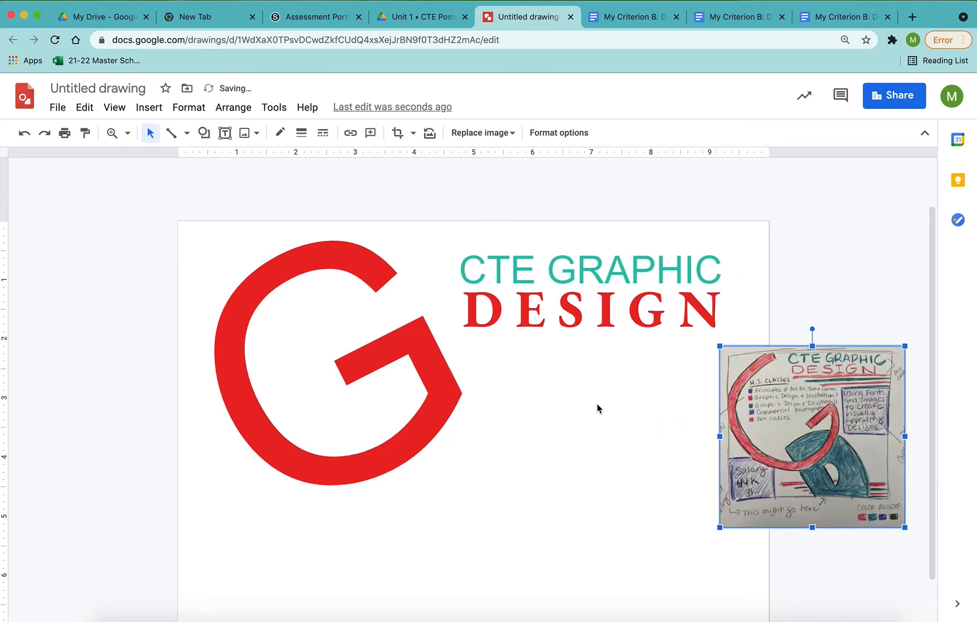
- Add a text box below the title containing the letter D
{"action": "left_click", "coordinate": [225, 133]}
{"action": "left_click", "coordinate": [518, 450]}
{"action": "type", "text": "D"}
- Set the letter D to the Impact font at 400 points
{"action": "left_click_drag", "start_coordinate": [541, 454], "coordinate": [499, 449]}
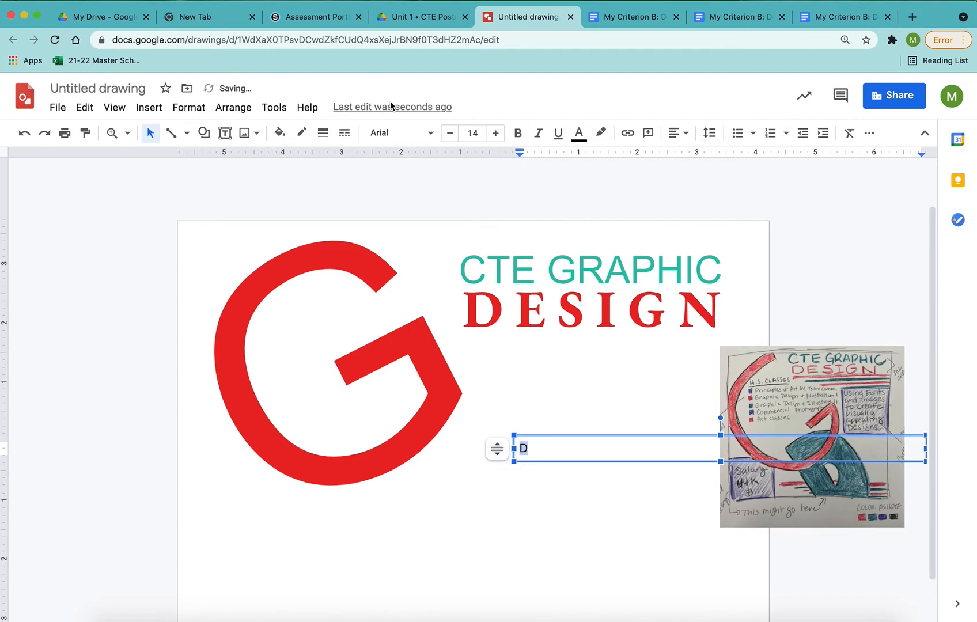
{"action": "left_click", "coordinate": [429, 133]}
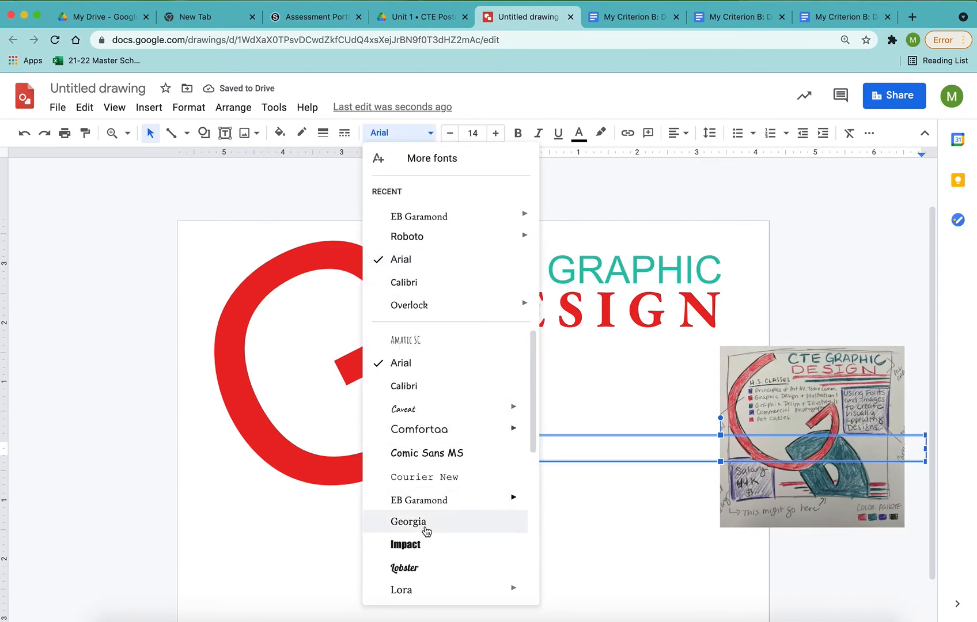
{"action": "left_click", "coordinate": [416, 545]}
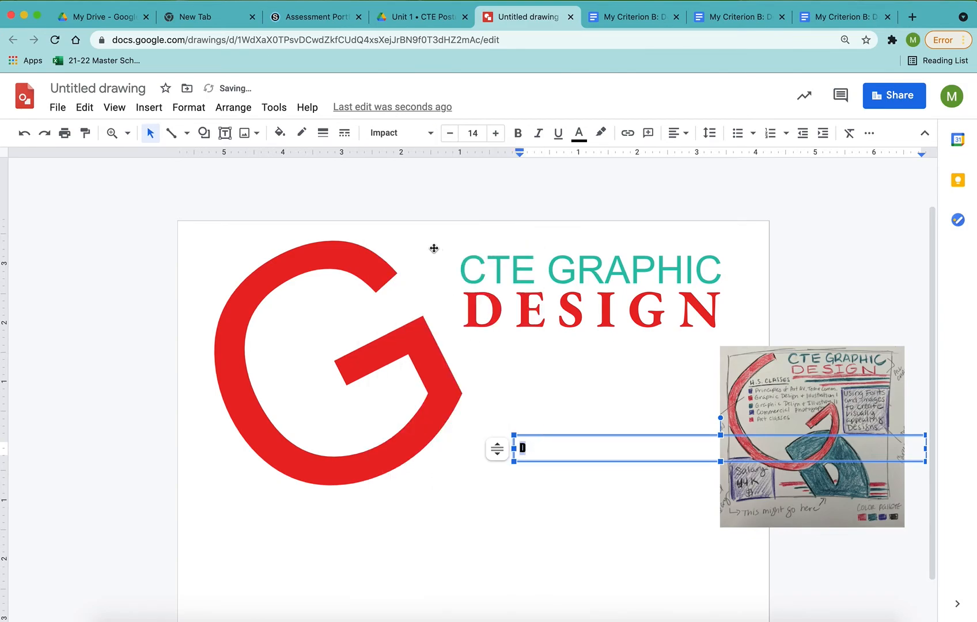
{"action": "left_click", "coordinate": [483, 133]}
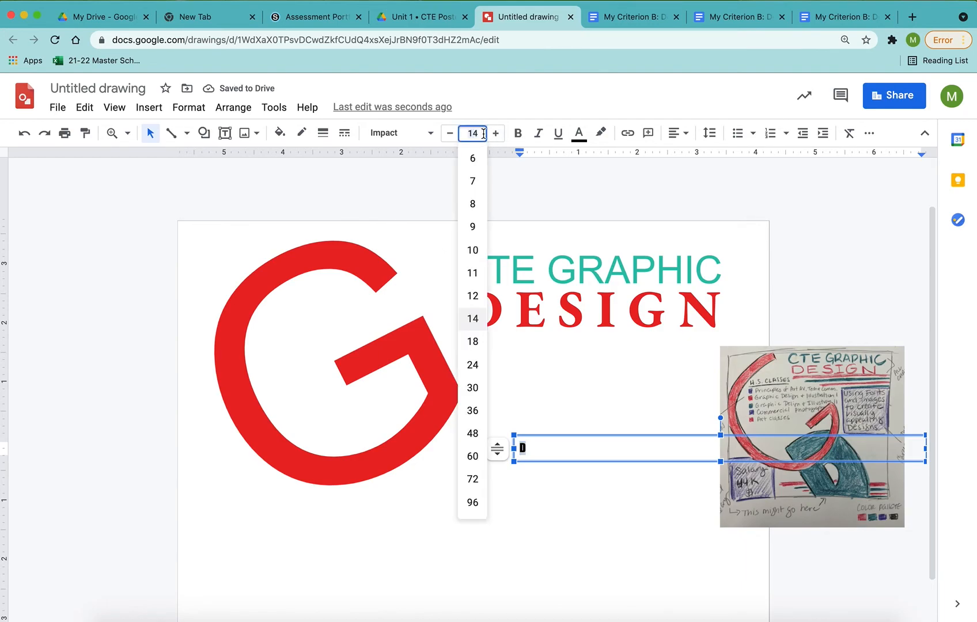
{"action": "type", "text": "400"}
{"action": "key", "text": "Return"}
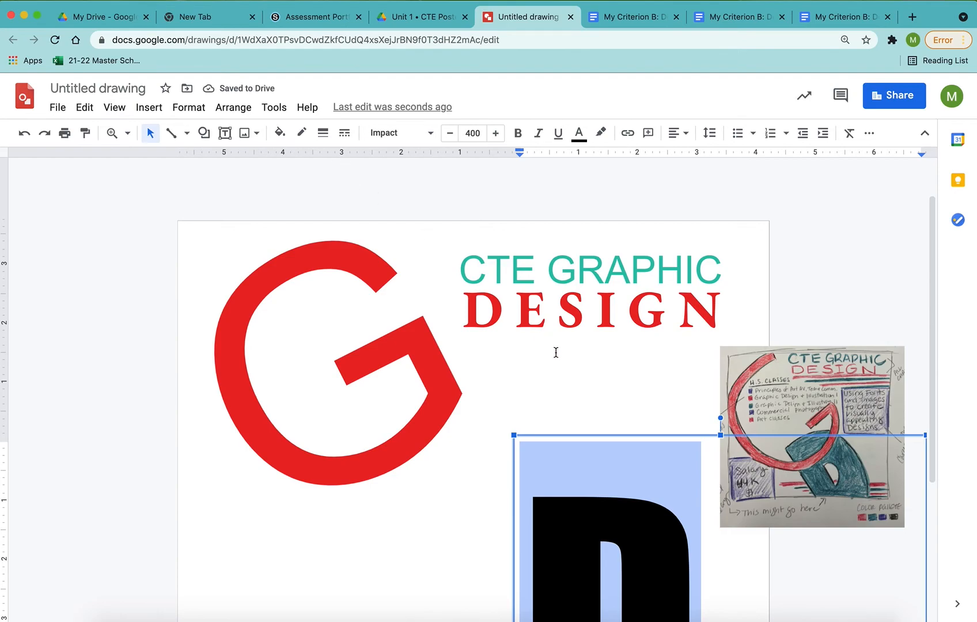
- Move the large D up, tilt it counterclockwise like in the mockup, and position it overlapping the lower right of the G
{"action": "left_click_drag", "start_coordinate": [574, 433], "coordinate": [494, 260]}
{"action": "scroll", "coordinate": [585, 279], "scroll_direction": "up", "scroll_amount": 5}
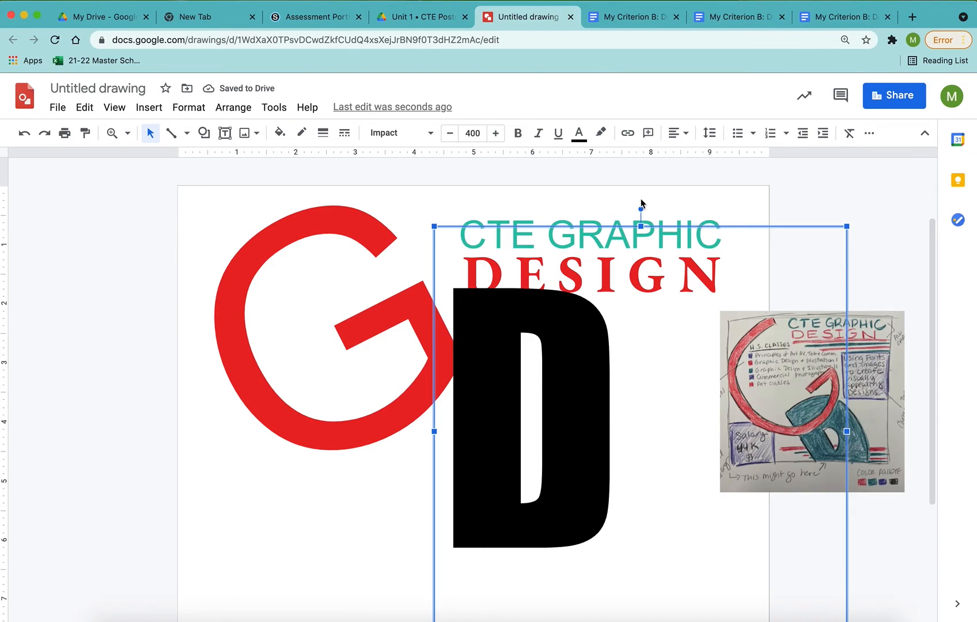
{"action": "left_click", "coordinate": [641, 205]}
{"action": "left_click", "coordinate": [796, 258]}
{"action": "left_click_drag", "start_coordinate": [641, 210], "coordinate": [565, 223]}
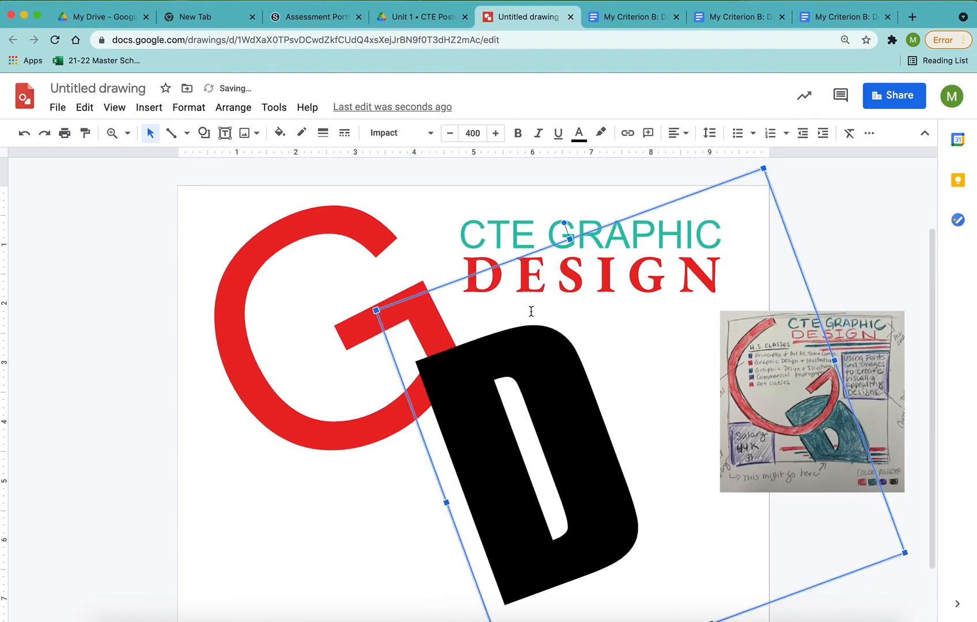
{"action": "left_click_drag", "start_coordinate": [742, 178], "coordinate": [692, 191]}
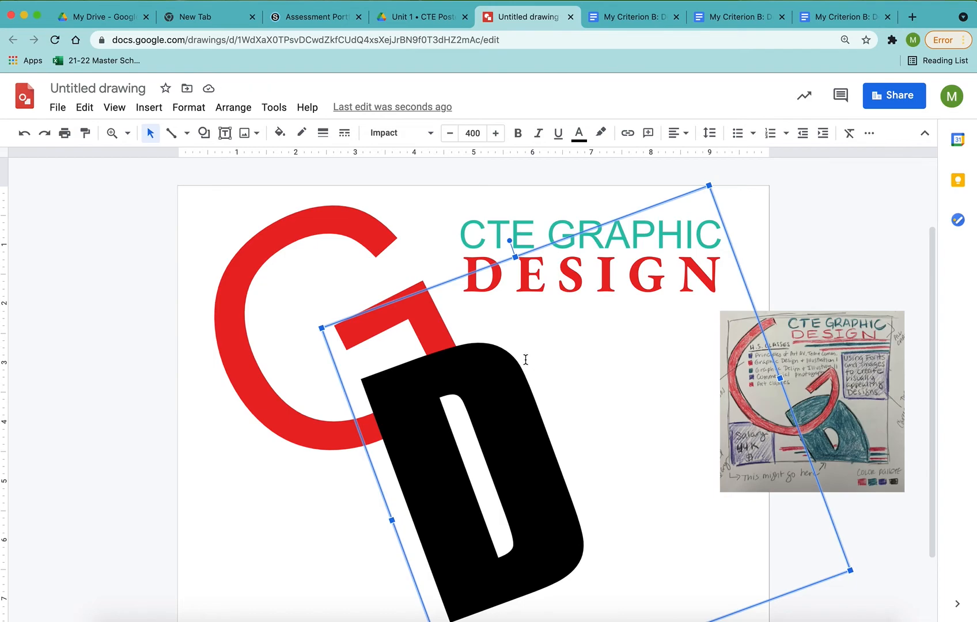
- Color the large D with the saved custom teal used for CTE GRAPHIC
{"action": "scroll", "coordinate": [526, 359], "scroll_direction": "down", "scroll_amount": 2}
{"action": "double_click", "coordinate": [432, 373]}
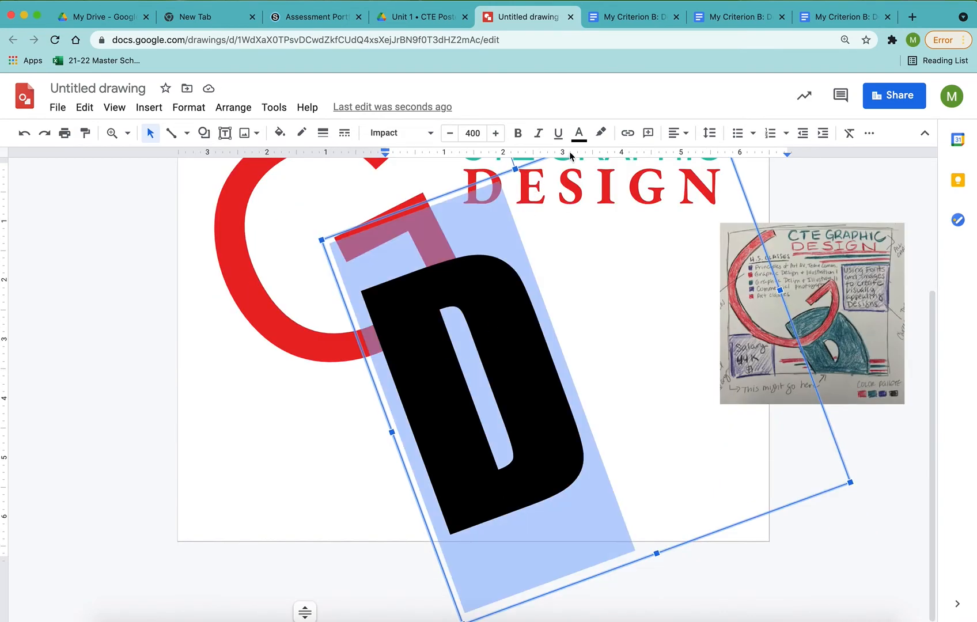
{"action": "left_click", "coordinate": [580, 133]}
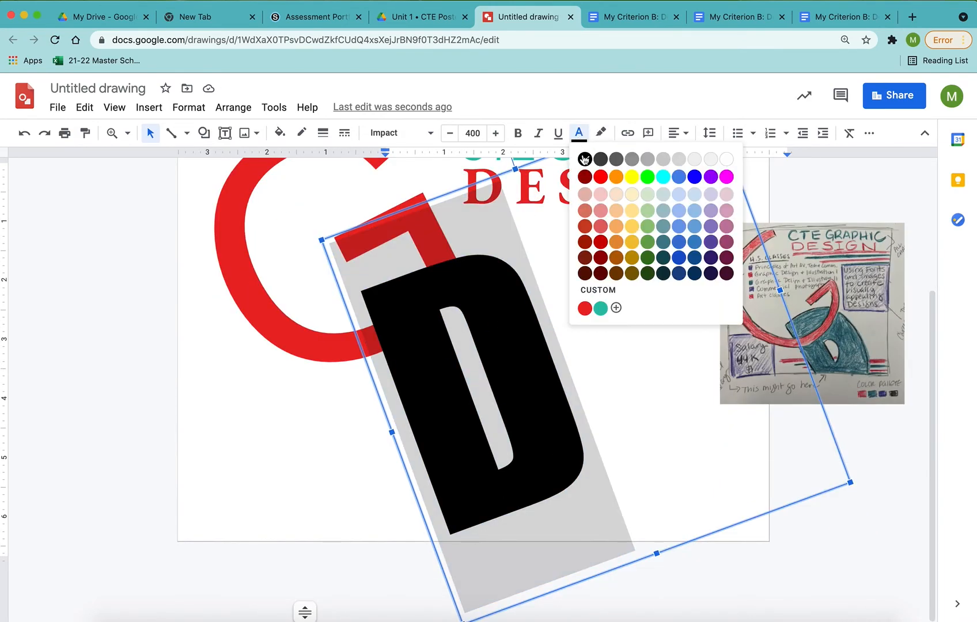
{"action": "left_click", "coordinate": [602, 309]}
{"action": "scroll", "coordinate": [596, 313], "scroll_direction": "up", "scroll_amount": 1}
{"action": "left_click", "coordinate": [830, 257]}
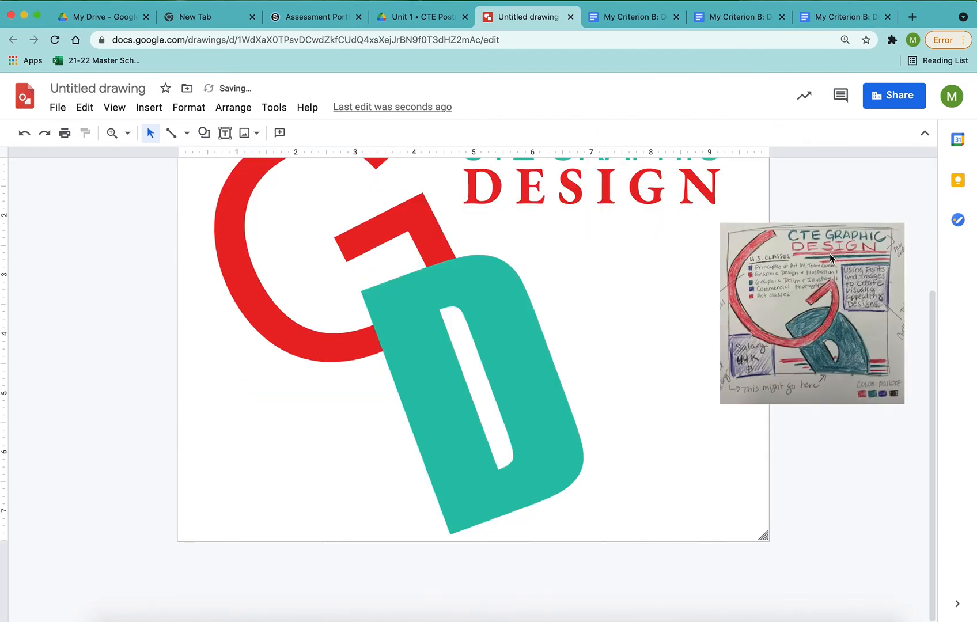
{"action": "right_click", "coordinate": [515, 312]}
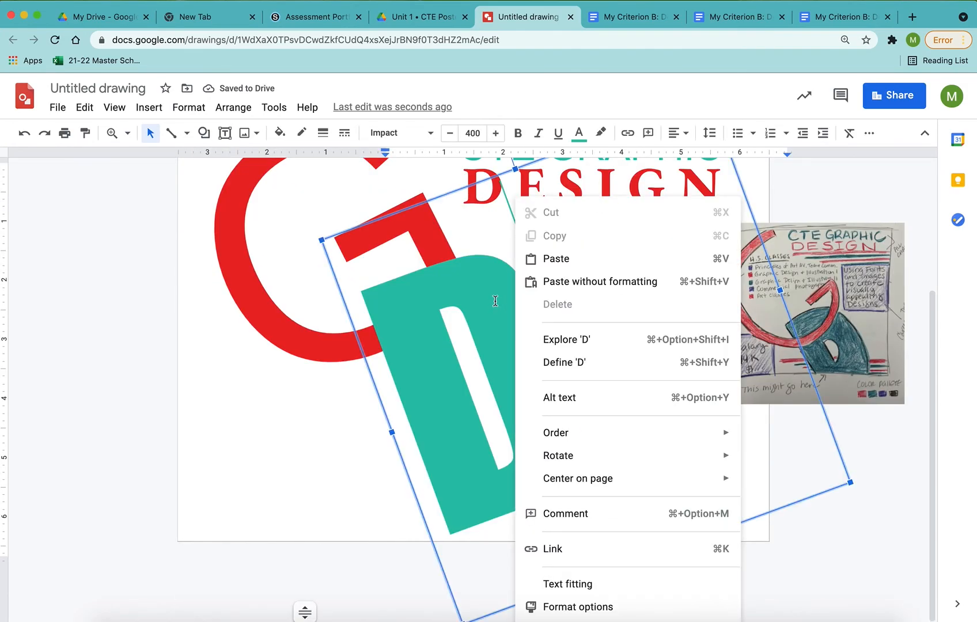
{"action": "right_click", "coordinate": [495, 300]}
{"action": "left_click", "coordinate": [847, 554]}
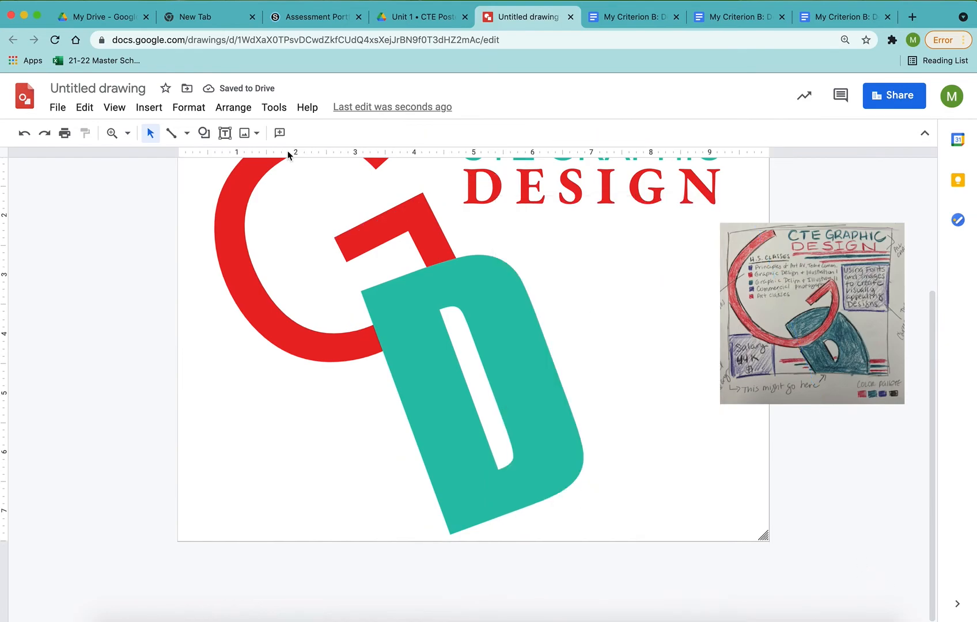
{"action": "right_click", "coordinate": [517, 322]}
{"action": "left_click", "coordinate": [496, 311]}
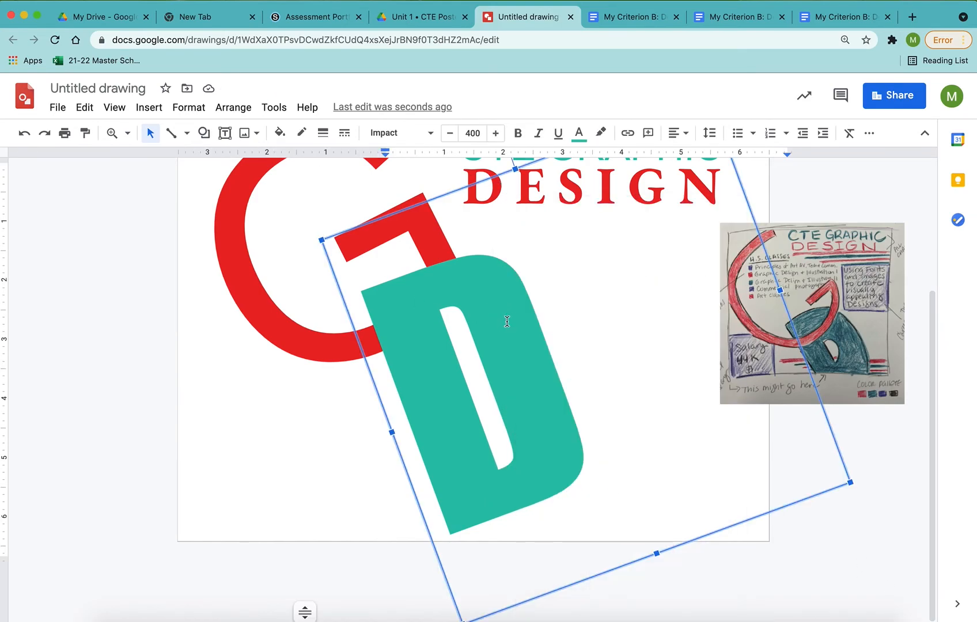
{"action": "right_click", "coordinate": [508, 320]}
{"action": "left_click", "coordinate": [859, 491]}
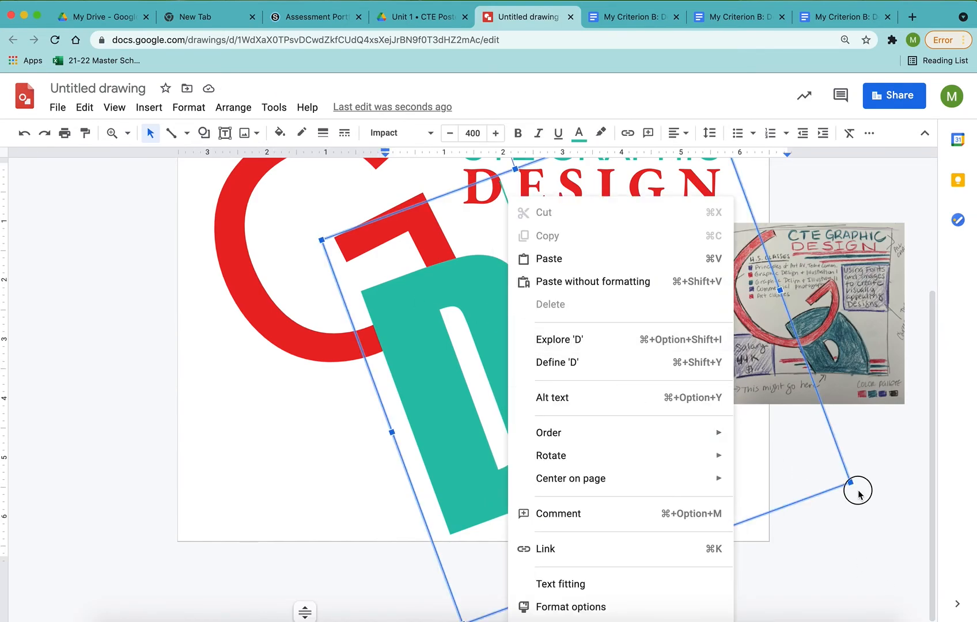
{"action": "right_click", "coordinate": [646, 342]}
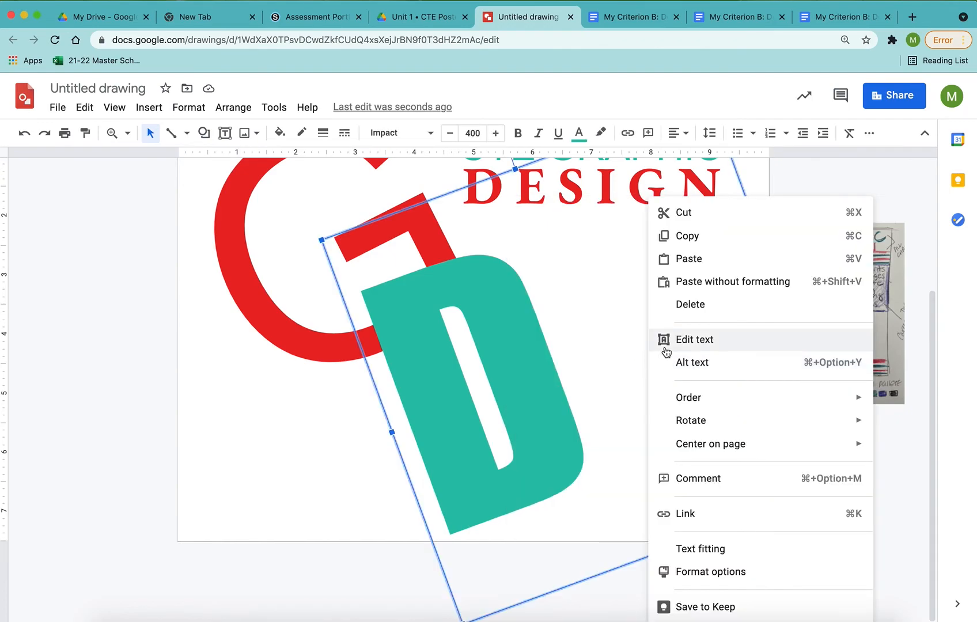
{"action": "right_click", "coordinate": [627, 340]}
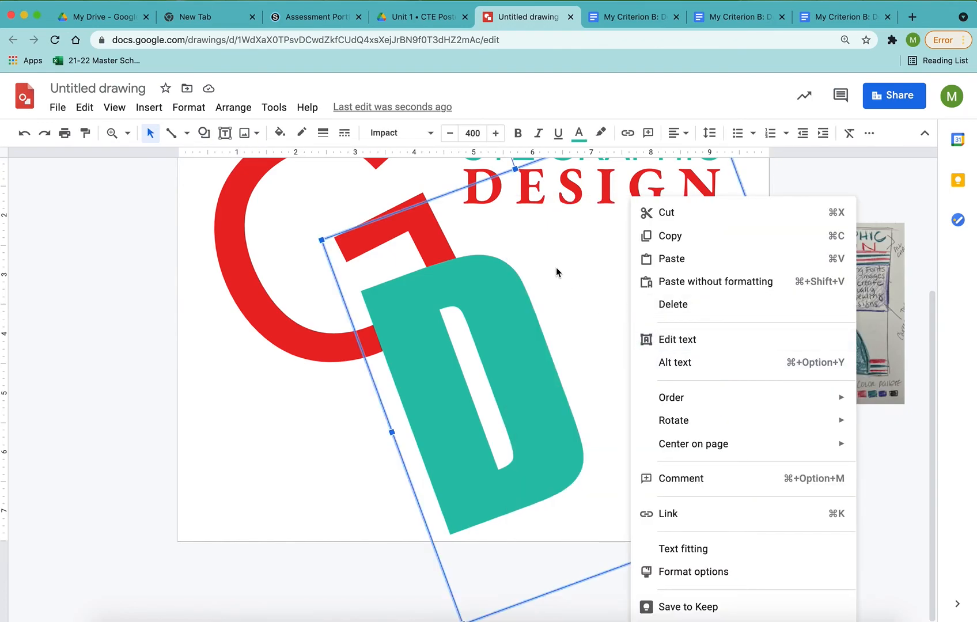
{"action": "key", "text": "Escape"}
- Send the teal D to the back so the red G overlaps it
{"action": "right_click", "coordinate": [625, 261]}
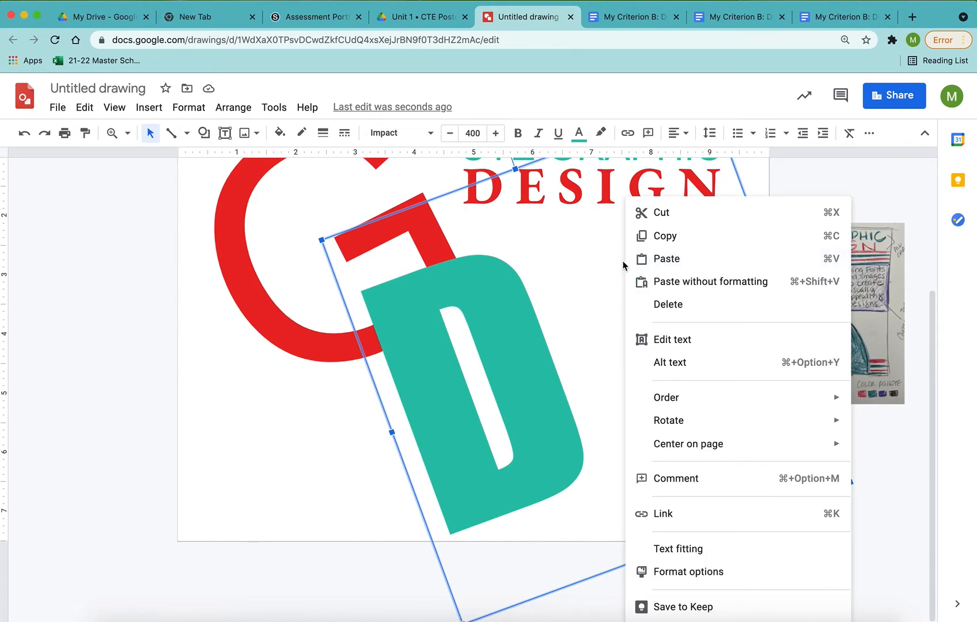
{"action": "mouse_move", "coordinate": [680, 400]}
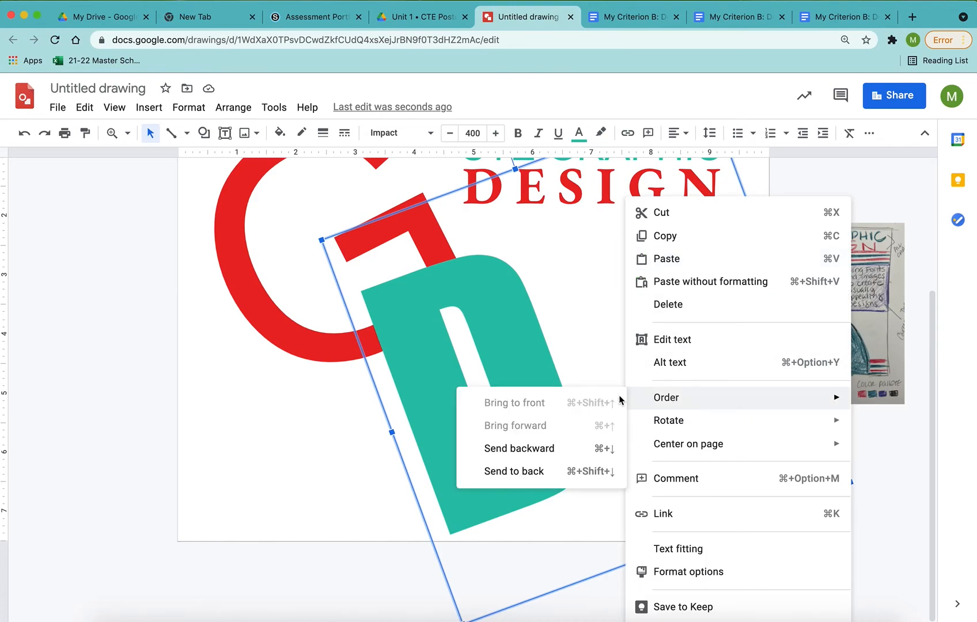
{"action": "left_click", "coordinate": [563, 471]}
{"action": "left_click", "coordinate": [836, 202]}
{"action": "scroll", "coordinate": [788, 355], "scroll_direction": "up", "scroll_amount": 3}
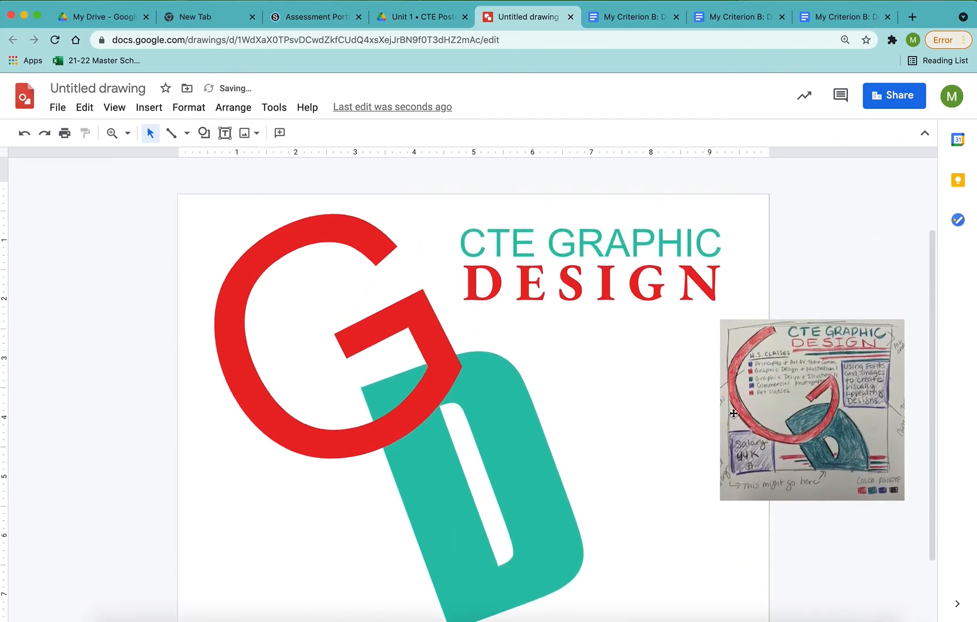
{"action": "left_click", "coordinate": [523, 476]}
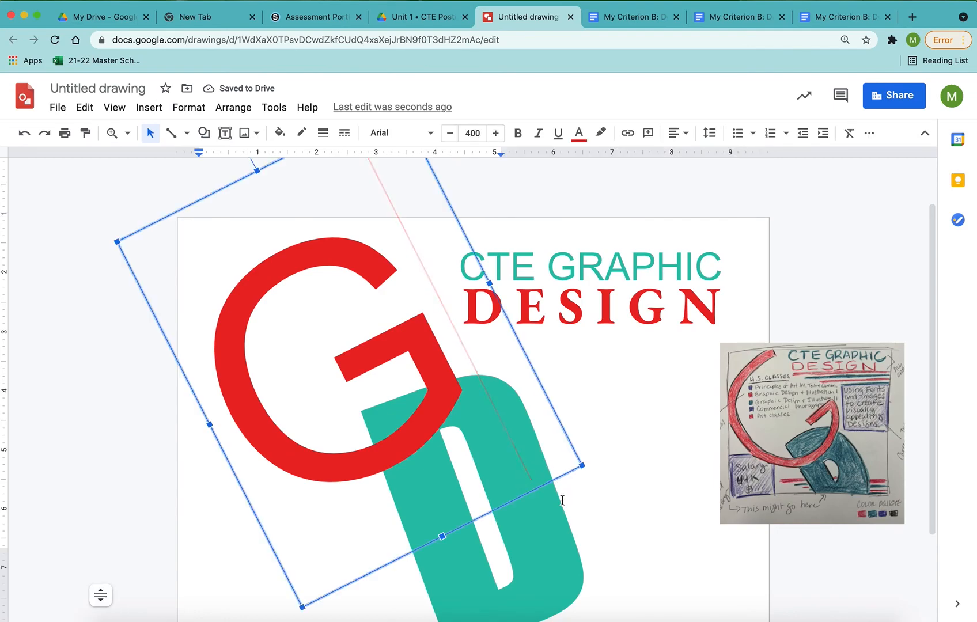
- Check which stacking order options are available for the large teal D, without changing its order
{"action": "scroll", "coordinate": [583, 524], "scroll_direction": "down", "scroll_amount": 3}
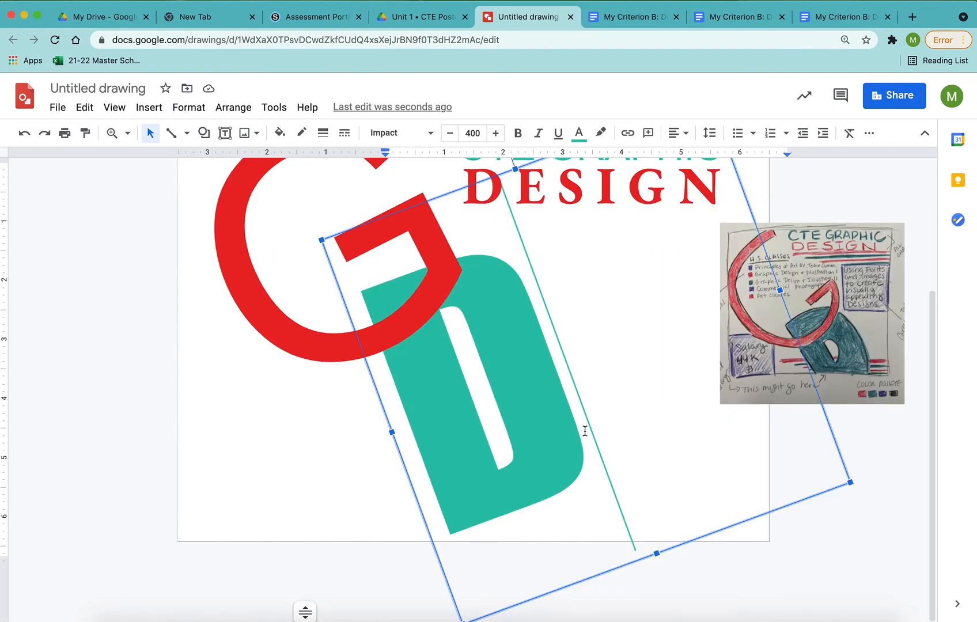
{"action": "double_click", "coordinate": [442, 420]}
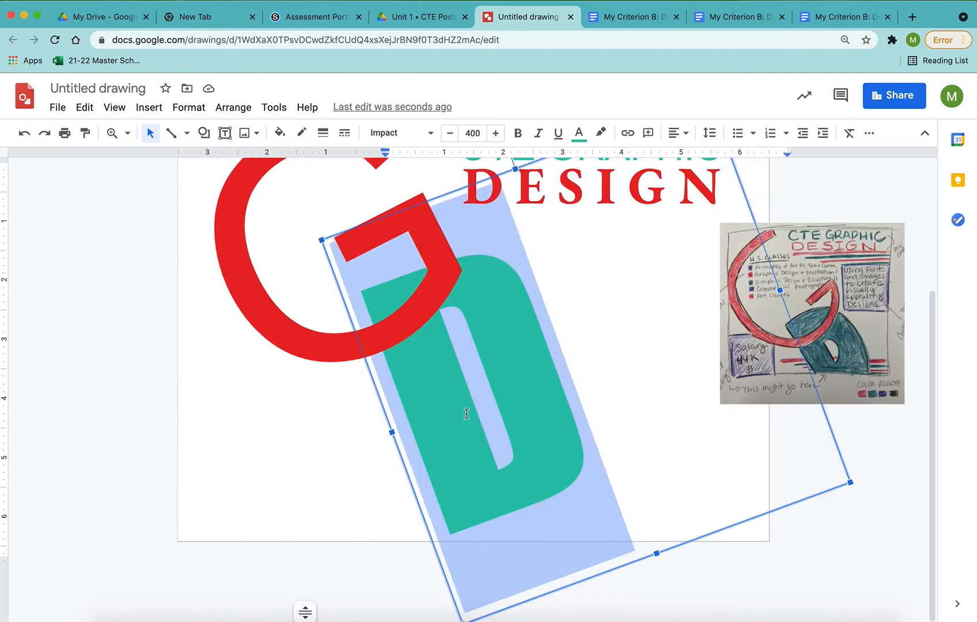
{"action": "right_click", "coordinate": [515, 393]}
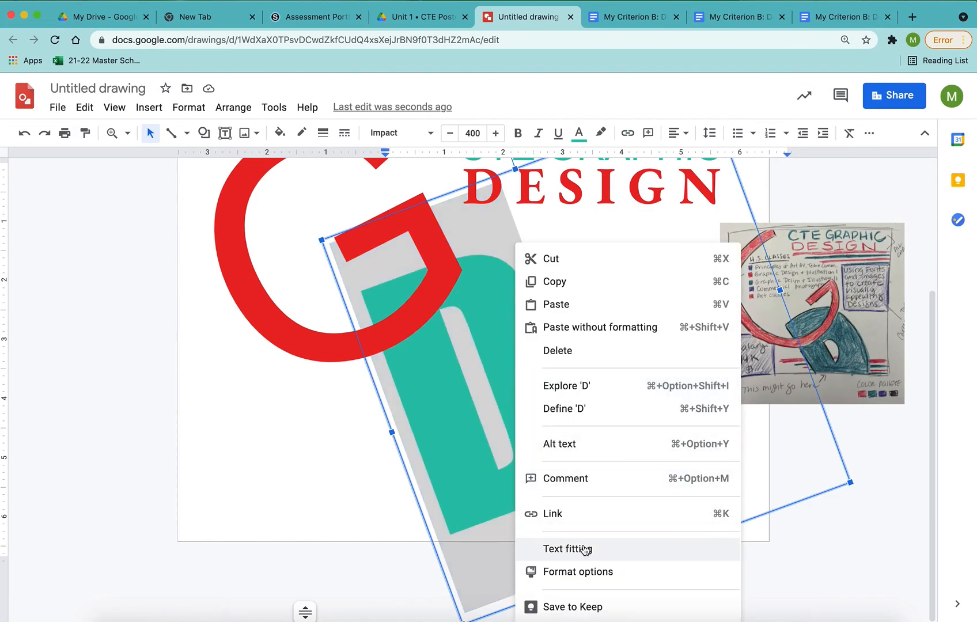
{"action": "left_click", "coordinate": [848, 552]}
{"action": "right_click", "coordinate": [671, 383]}
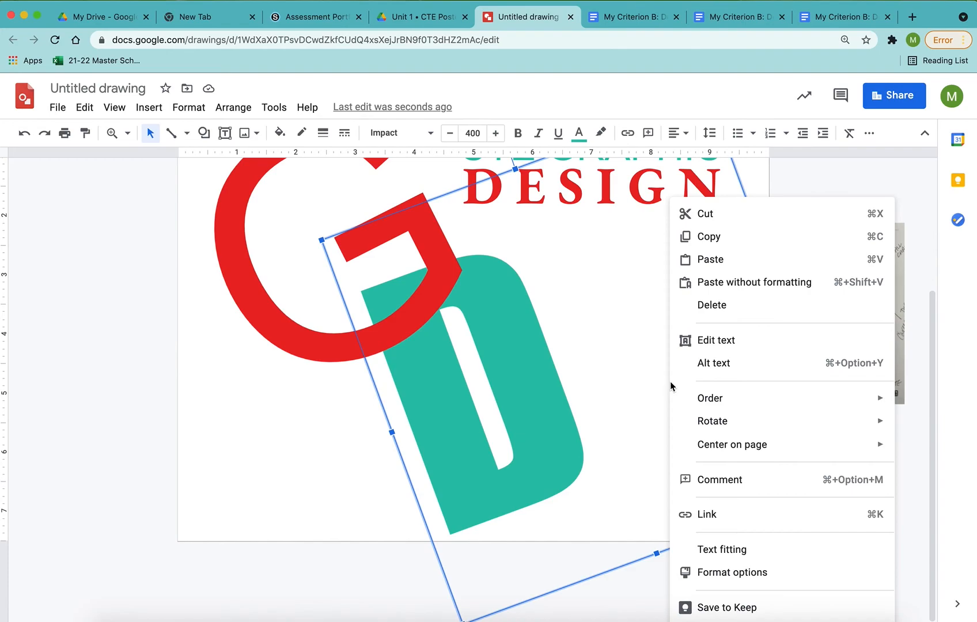
{"action": "mouse_move", "coordinate": [715, 408]}
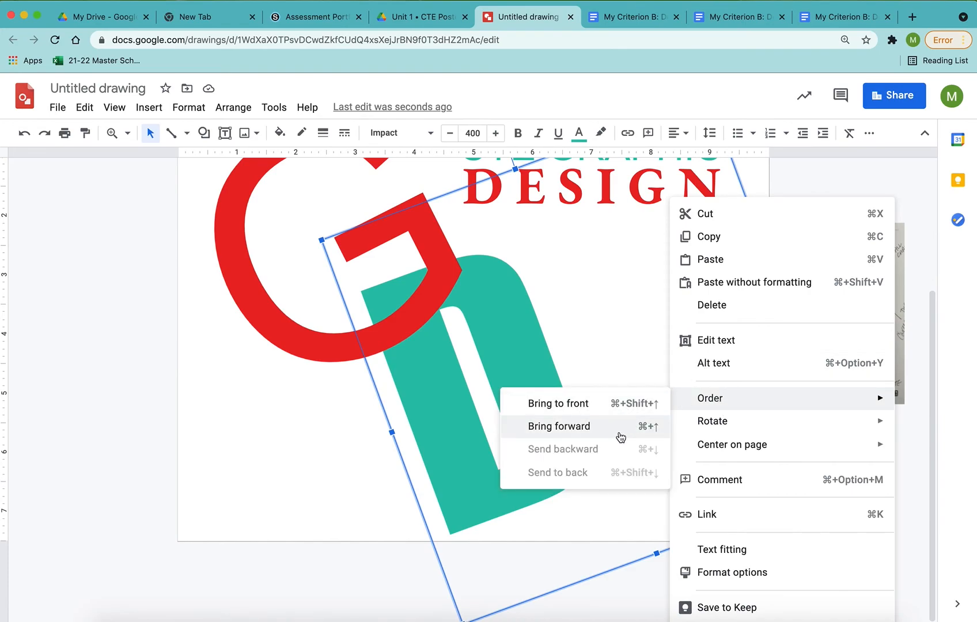
{"action": "left_click", "coordinate": [312, 556]}
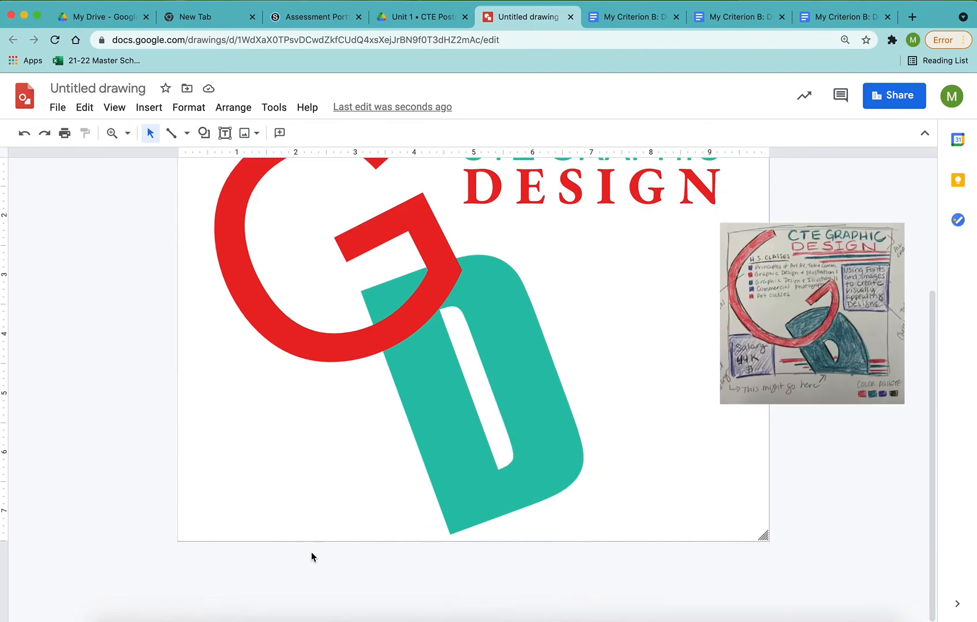
{"action": "scroll", "coordinate": [605, 435], "scroll_direction": "up", "scroll_amount": 3}
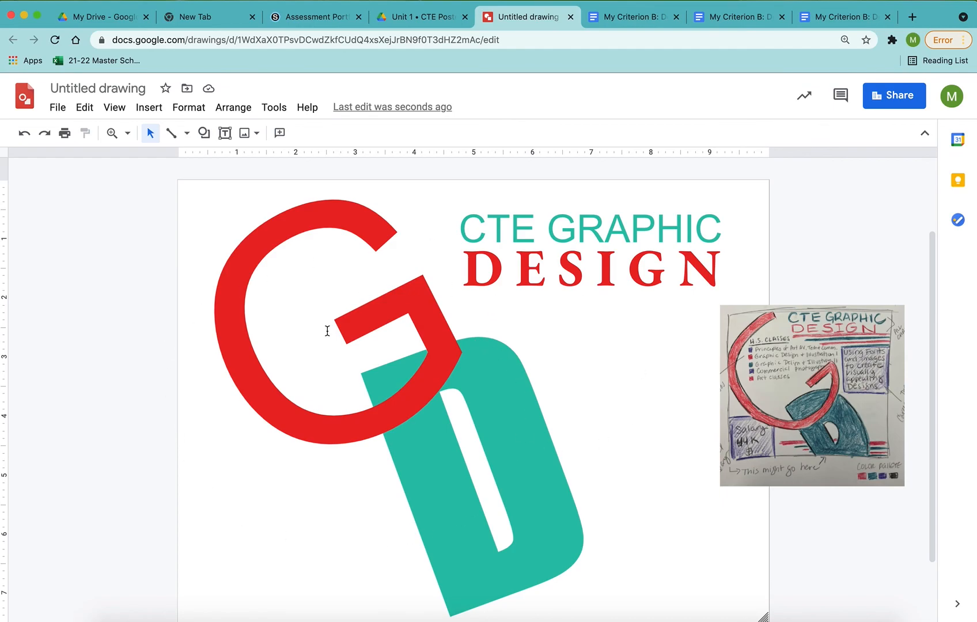
{"action": "scroll", "coordinate": [560, 467], "scroll_direction": "down", "scroll_amount": 3}
{"action": "scroll", "coordinate": [559, 467], "scroll_direction": "up", "scroll_amount": 3}
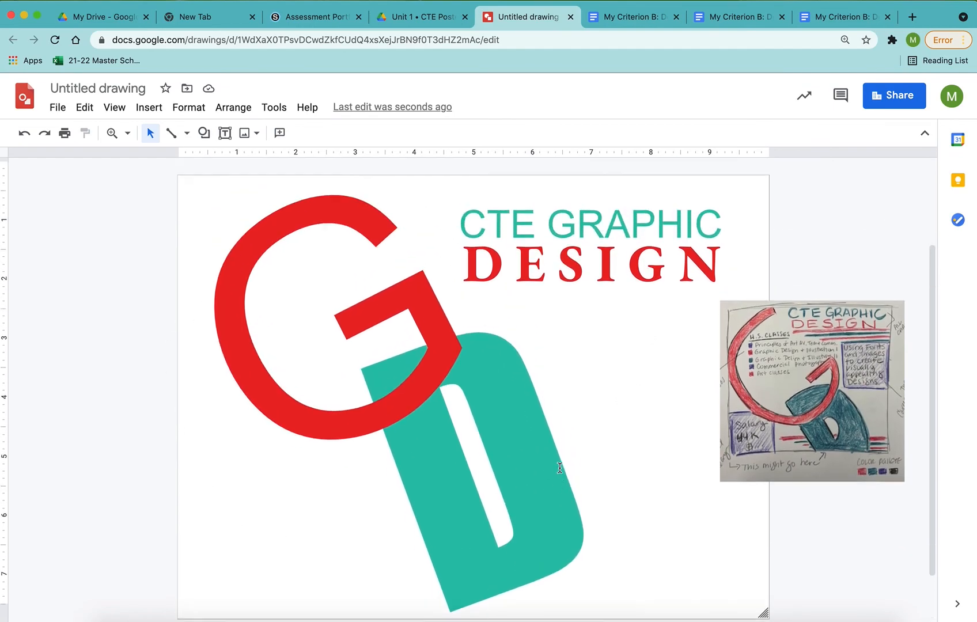
{"action": "scroll", "coordinate": [504, 472], "scroll_direction": "down", "scroll_amount": 2}
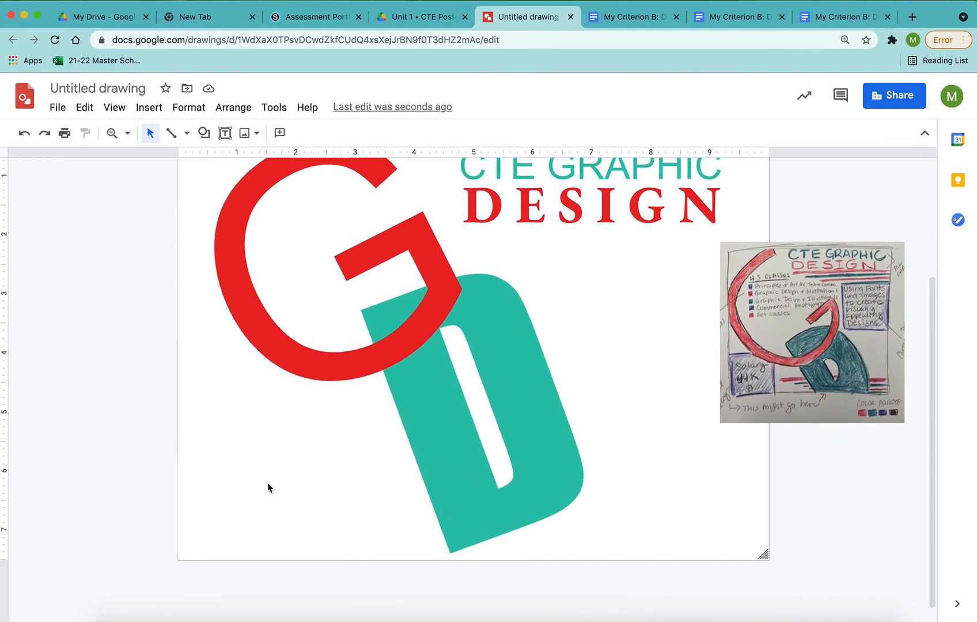
{"action": "scroll", "coordinate": [634, 506], "scroll_direction": "up", "scroll_amount": 2}
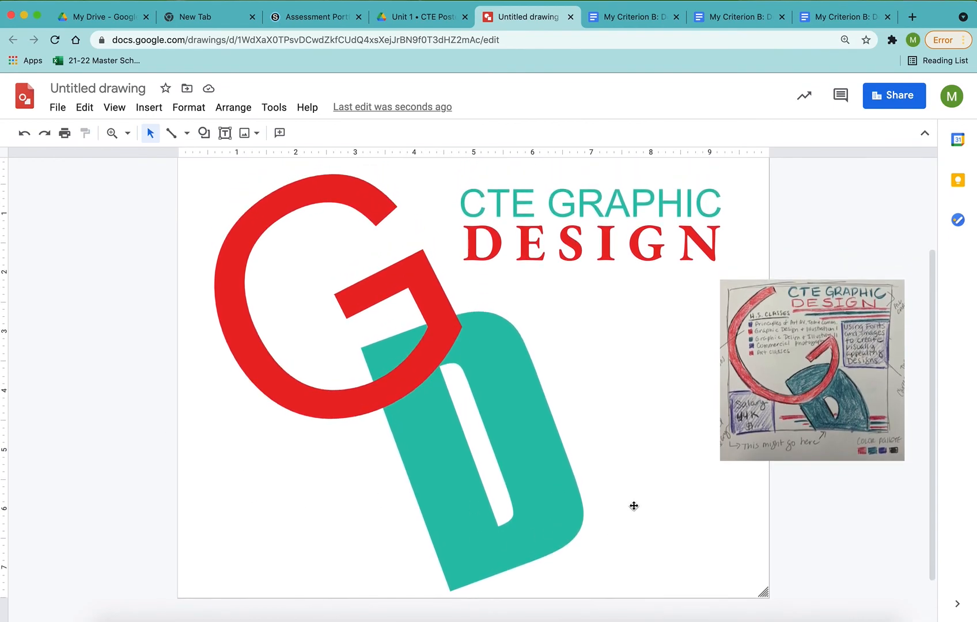
{"action": "scroll", "coordinate": [634, 506], "scroll_direction": "down", "scroll_amount": 1}
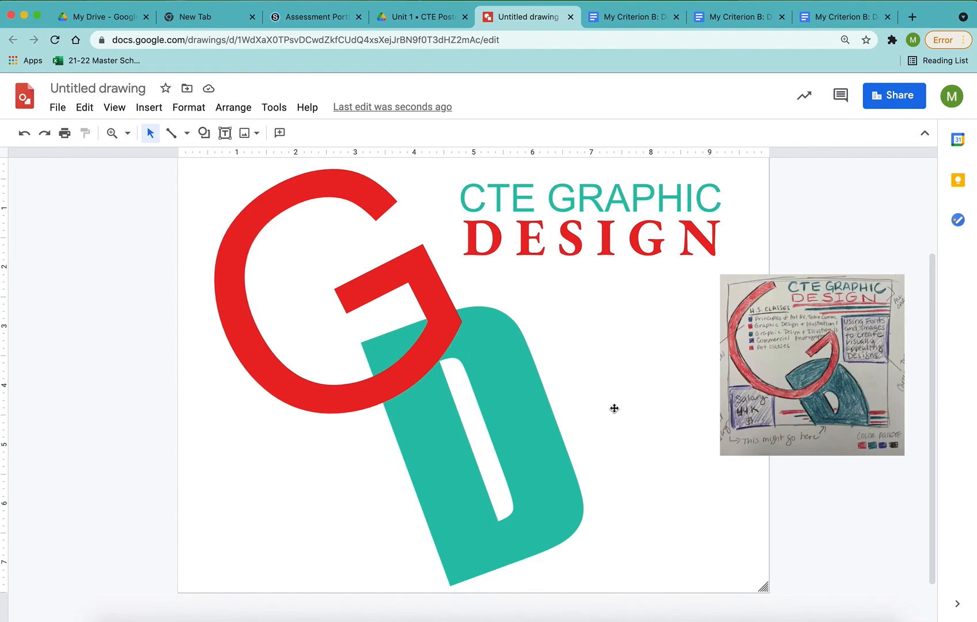
{"action": "scroll", "coordinate": [460, 280], "scroll_direction": "up", "scroll_amount": 1}
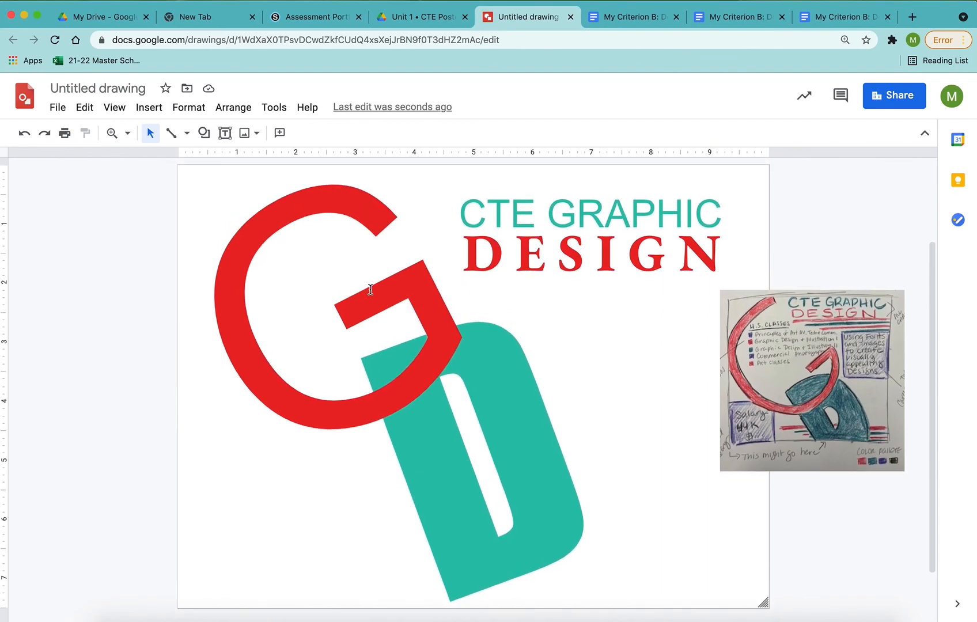
- Rename the drawing file as YOUR NAME CTE POSTER DESIGN
{"action": "left_click", "coordinate": [102, 90]}
{"action": "left_click_drag", "start_coordinate": [148, 89], "coordinate": [38, 86]}
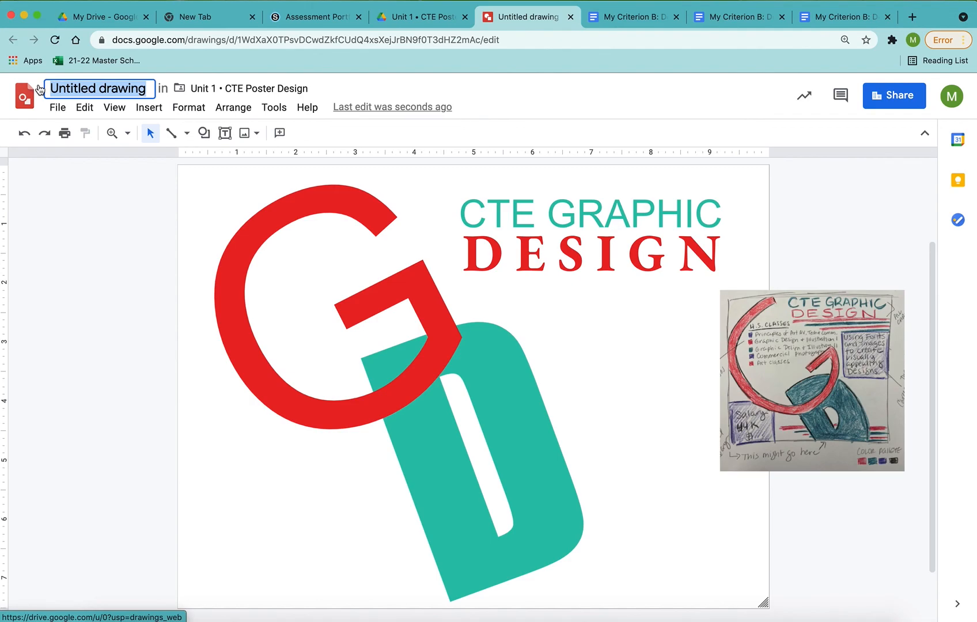
{"action": "type", "text": "YOUR NAME CTE"}
{"action": "type", "text": "TER DESIGN"}
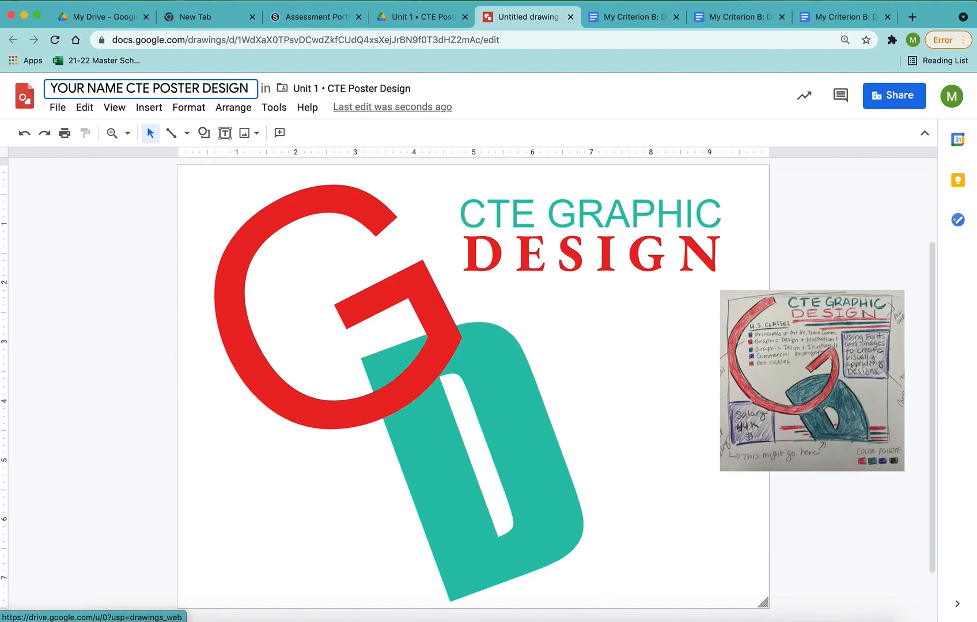
{"action": "left_click", "coordinate": [115, 200]}
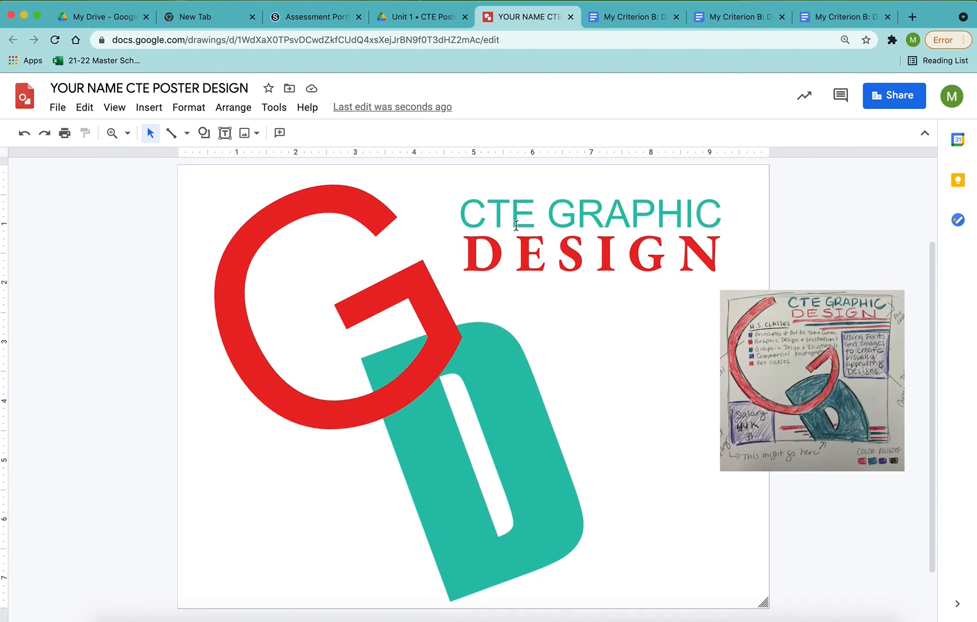